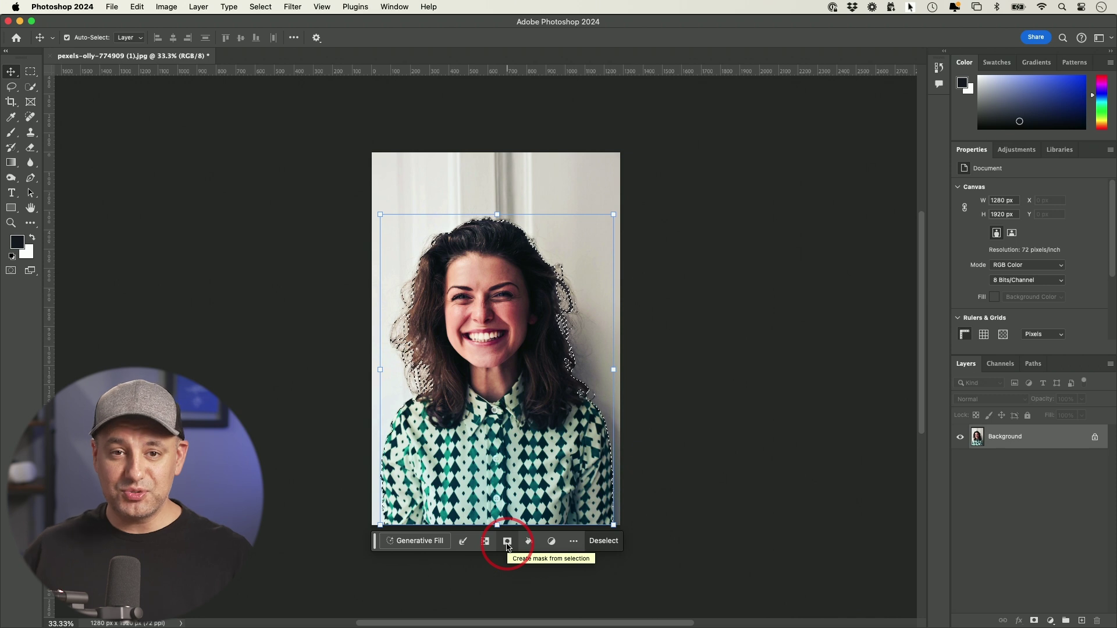
Step: Mask out the portrait's background and hide the generated boat layer
click(507, 542)
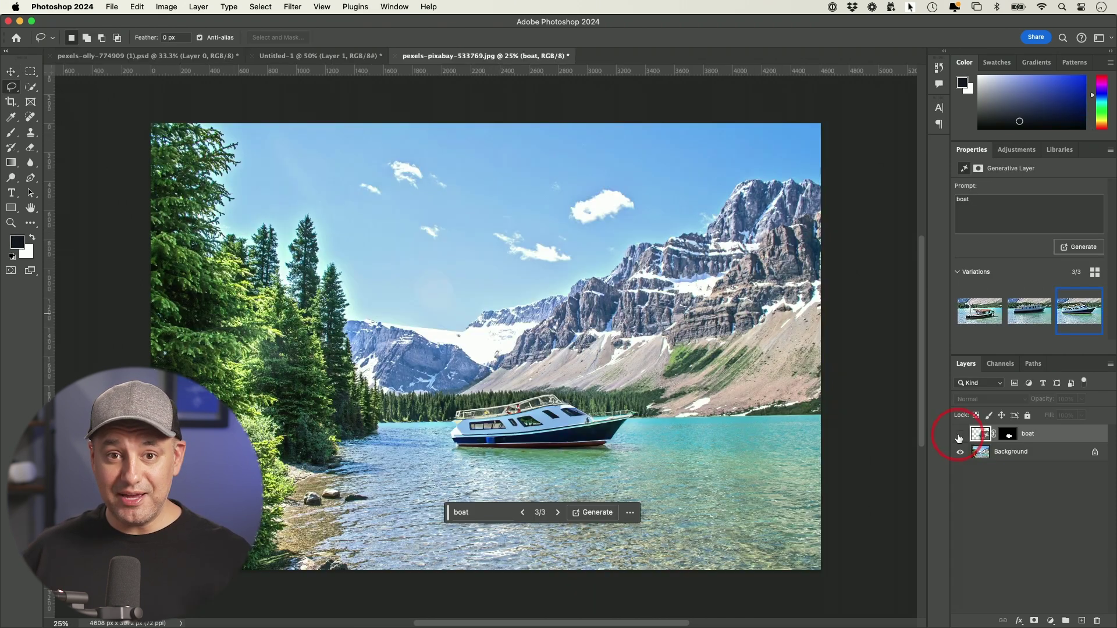
click(959, 436)
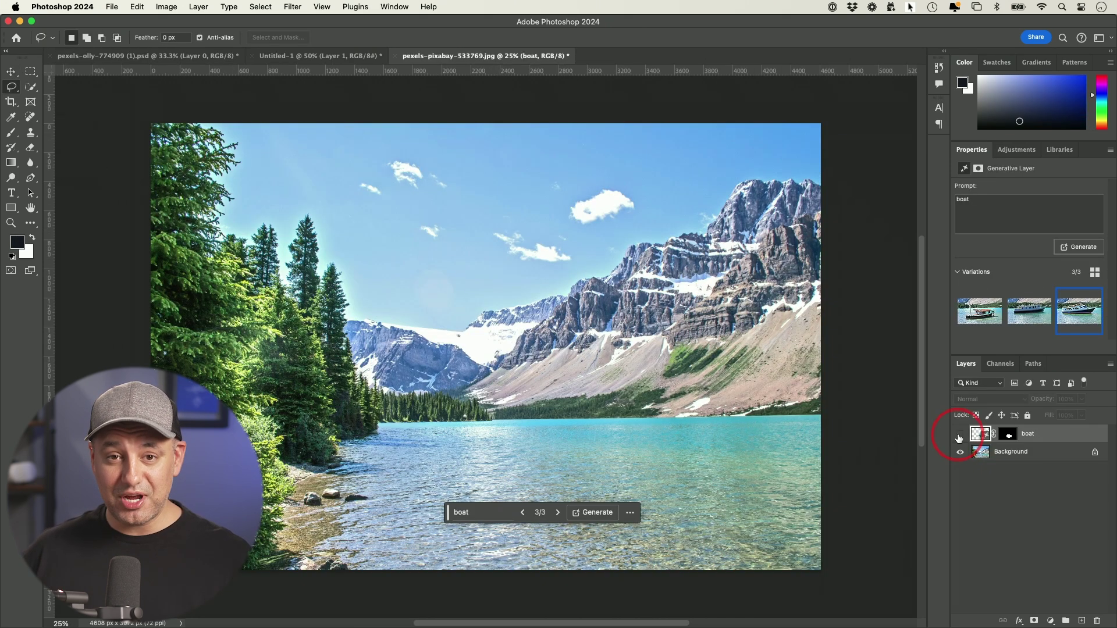
click(959, 436)
click(959, 436)
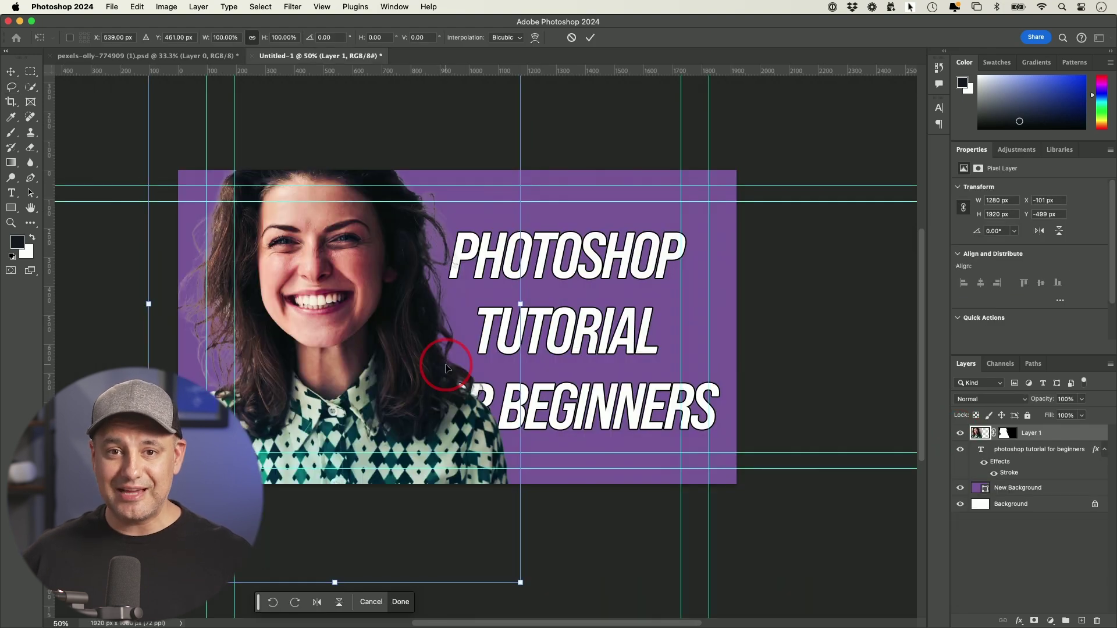
Step: Scale the portrait to 63.86% and move it to the left of the purple background
key(super+minus)
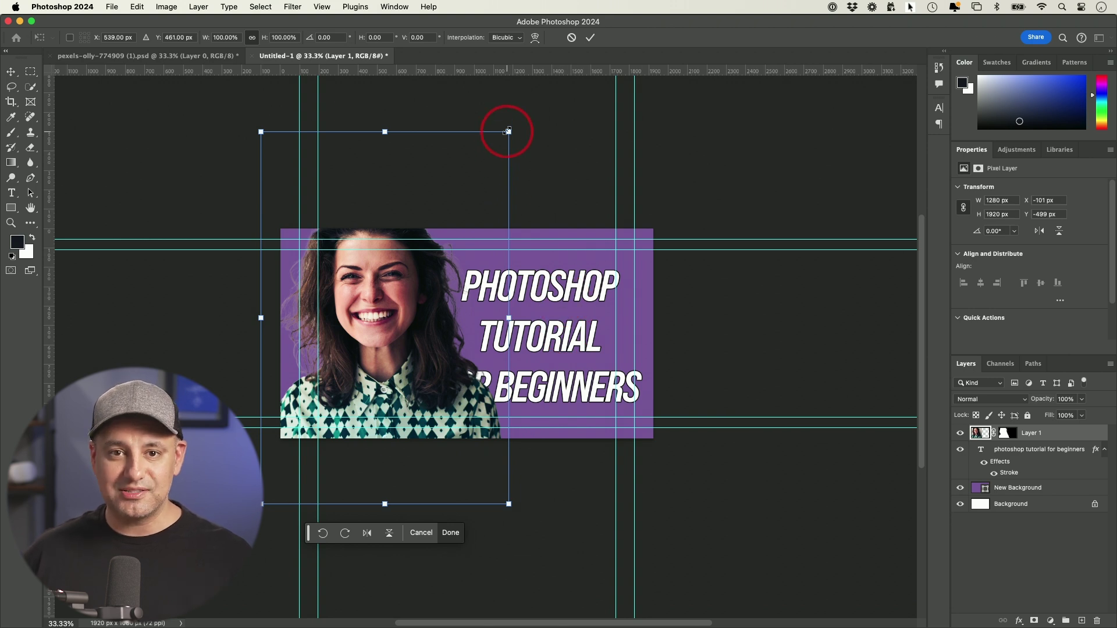
drag(508, 132, 399, 251)
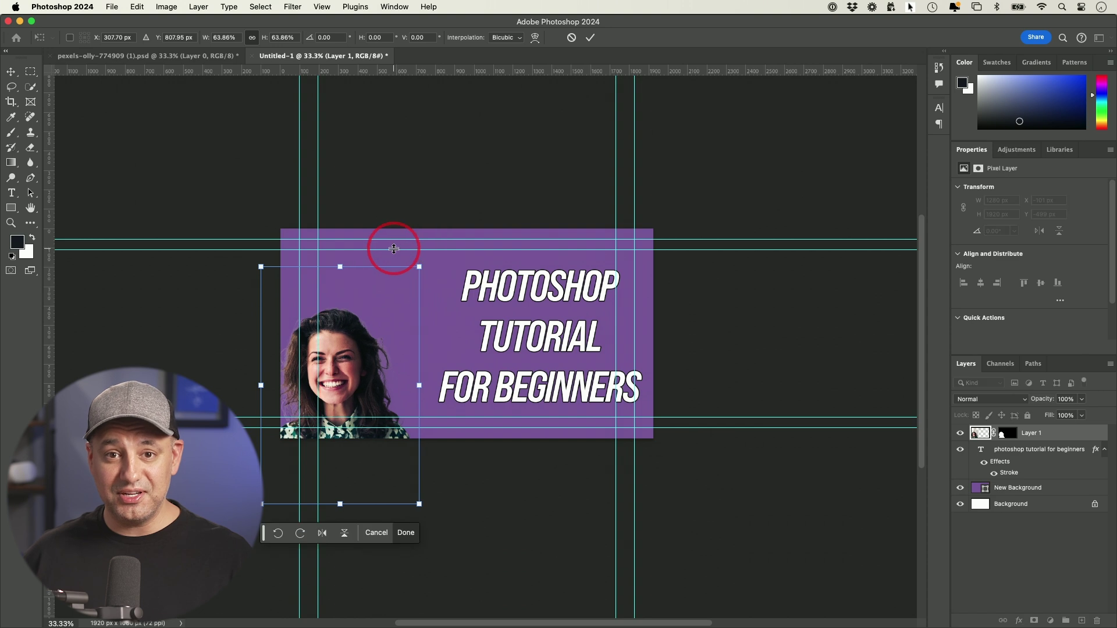
drag(366, 328, 389, 282)
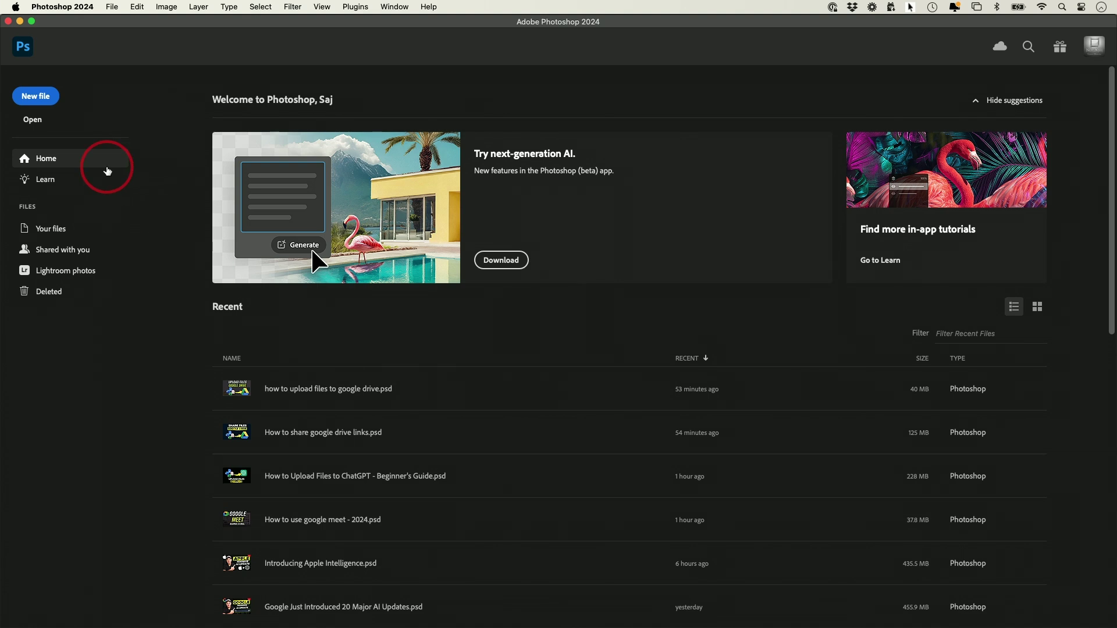
Step: Preview pexels-olly-774909 (1).jpg full size, then open it as a document
click(36, 119)
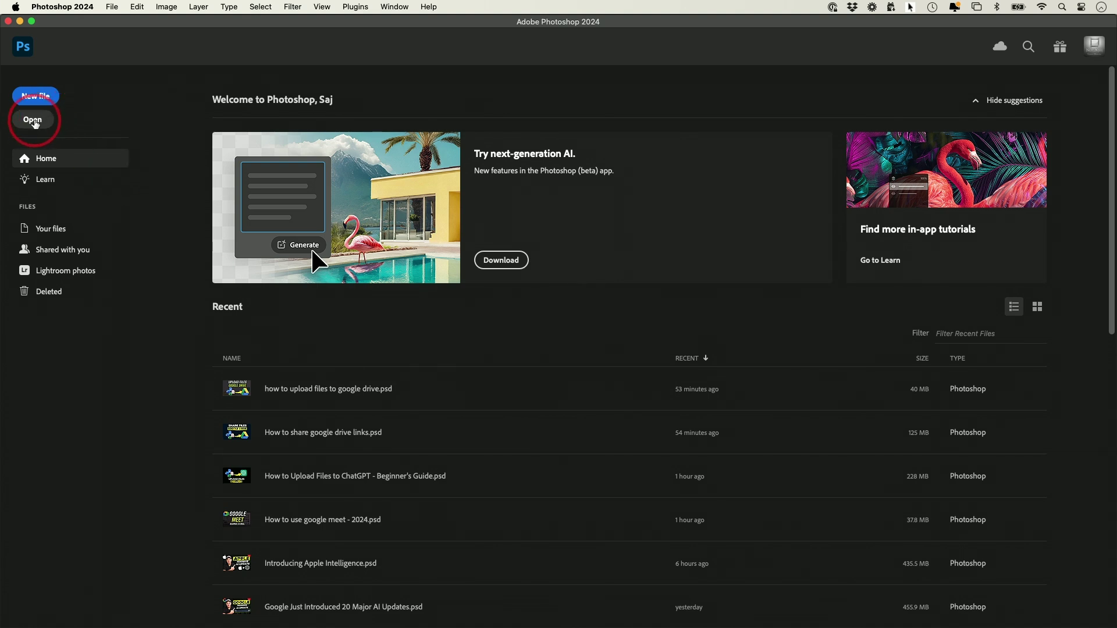
click(492, 167)
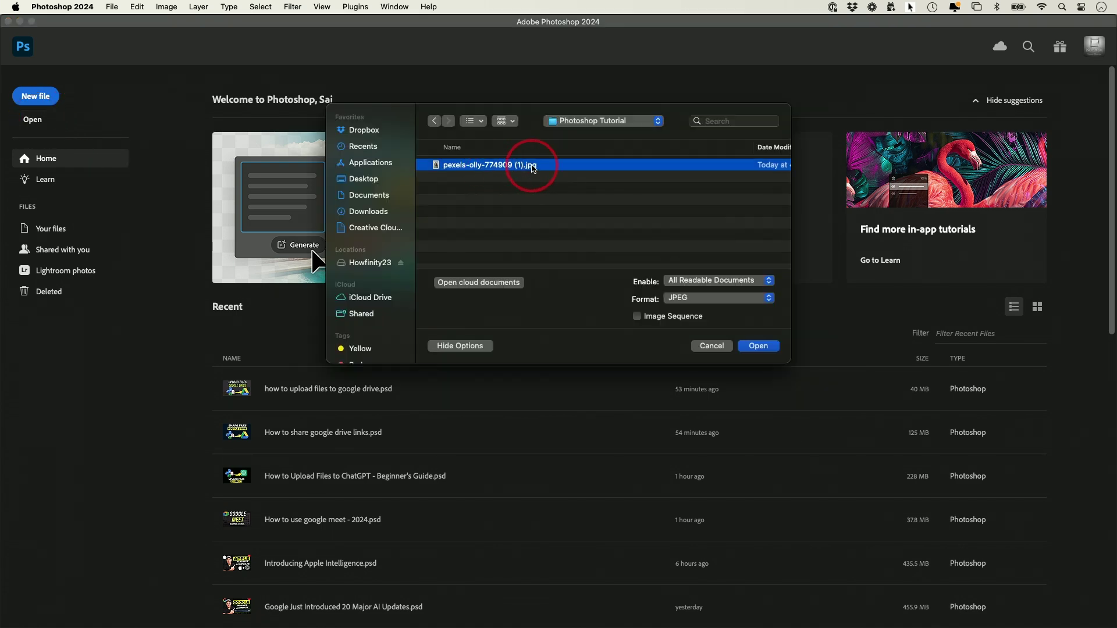
key(space)
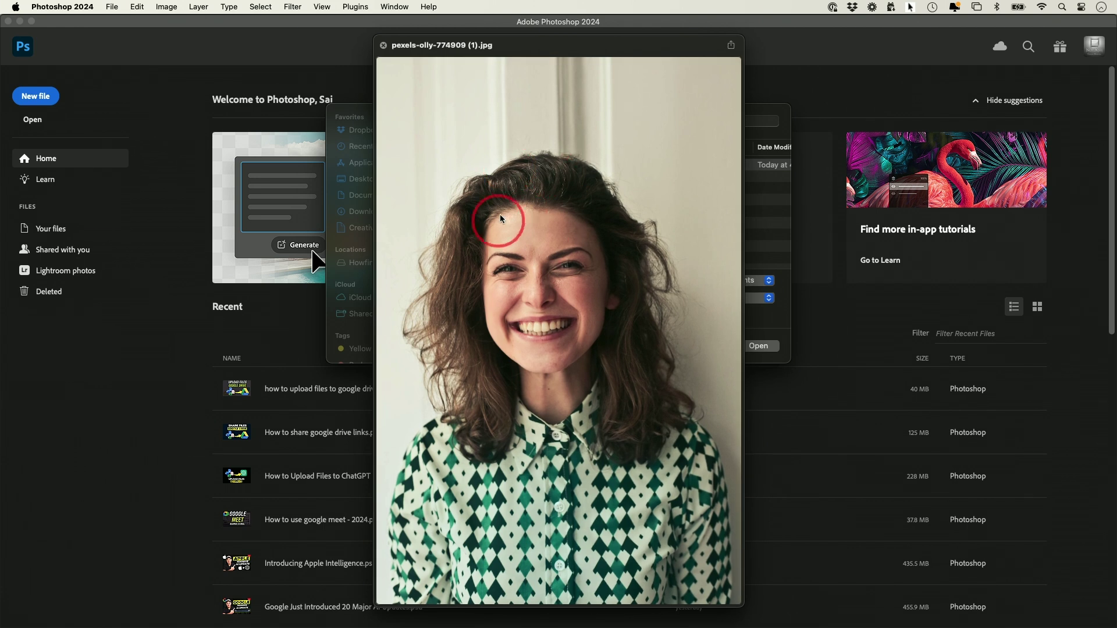
key(space)
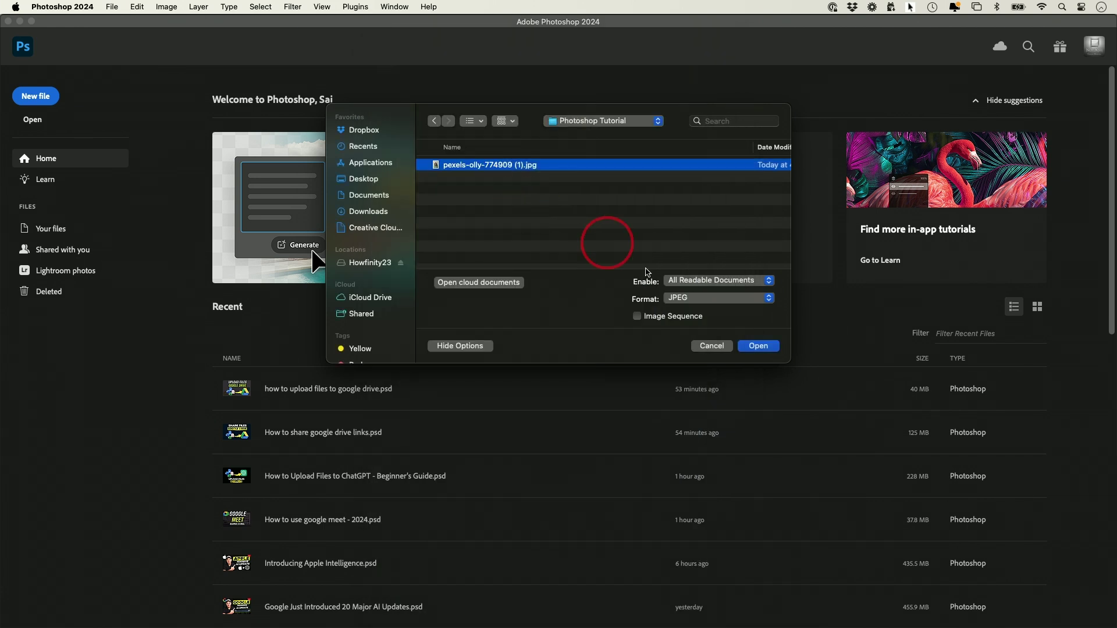
click(759, 347)
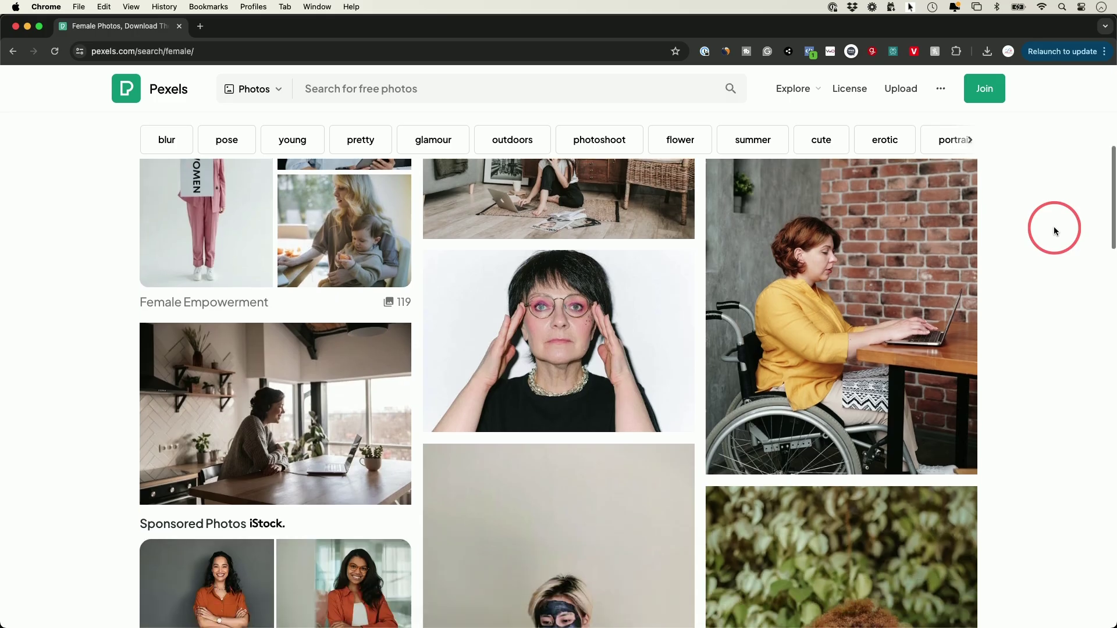
scroll(1054, 230, down, 4)
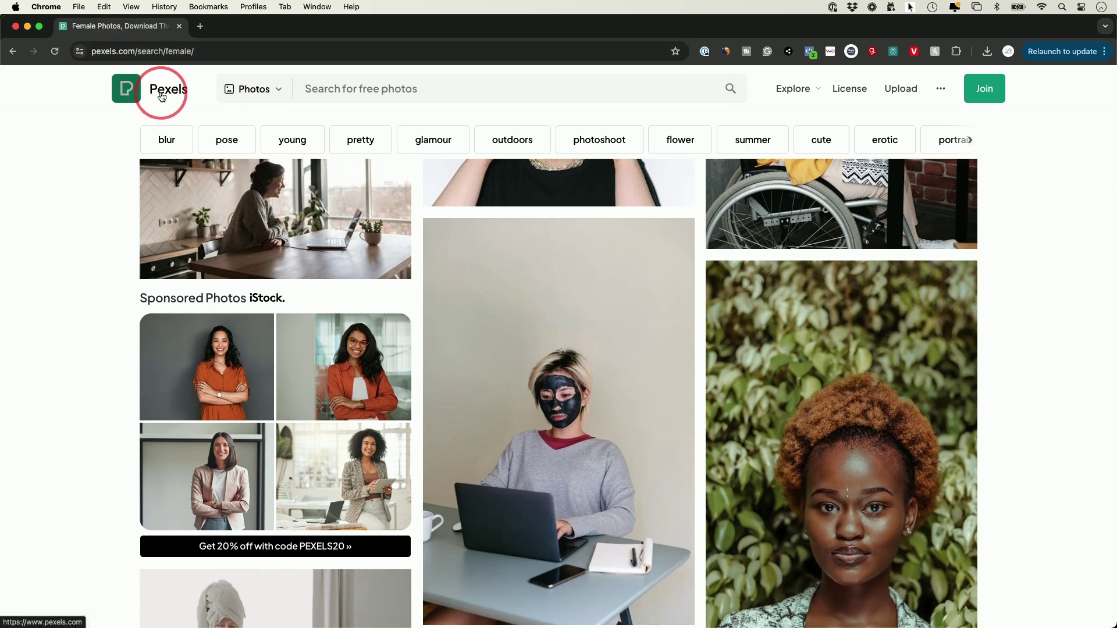
scroll(1079, 279, down, 2)
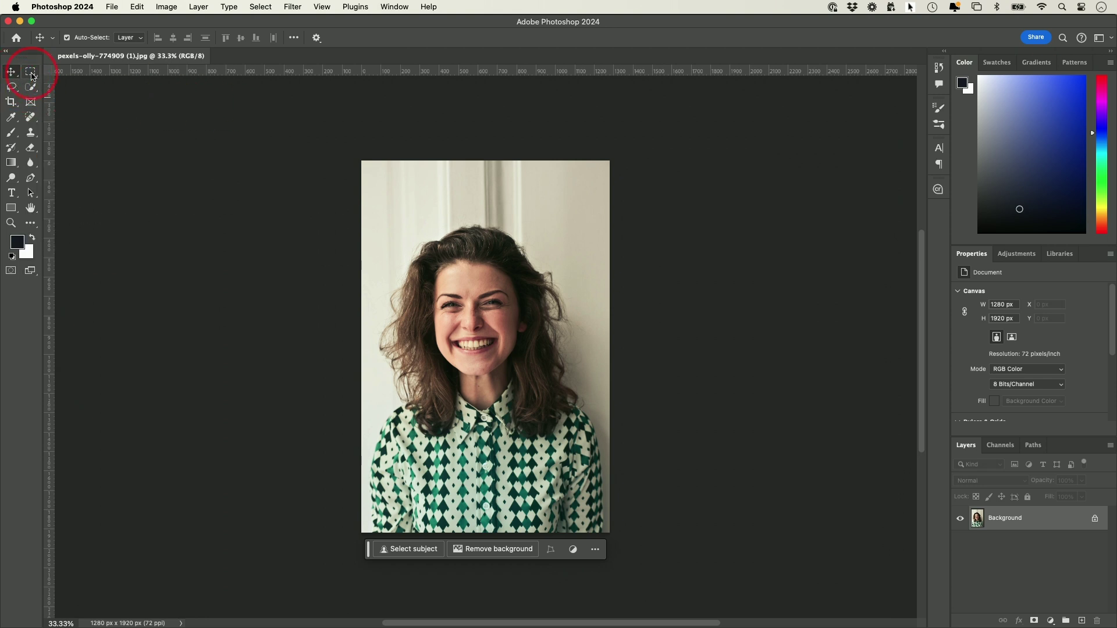
Step: Reset the workspace to Essentials and show the toolbar in two columns
click(6, 53)
click(5, 53)
click(393, 7)
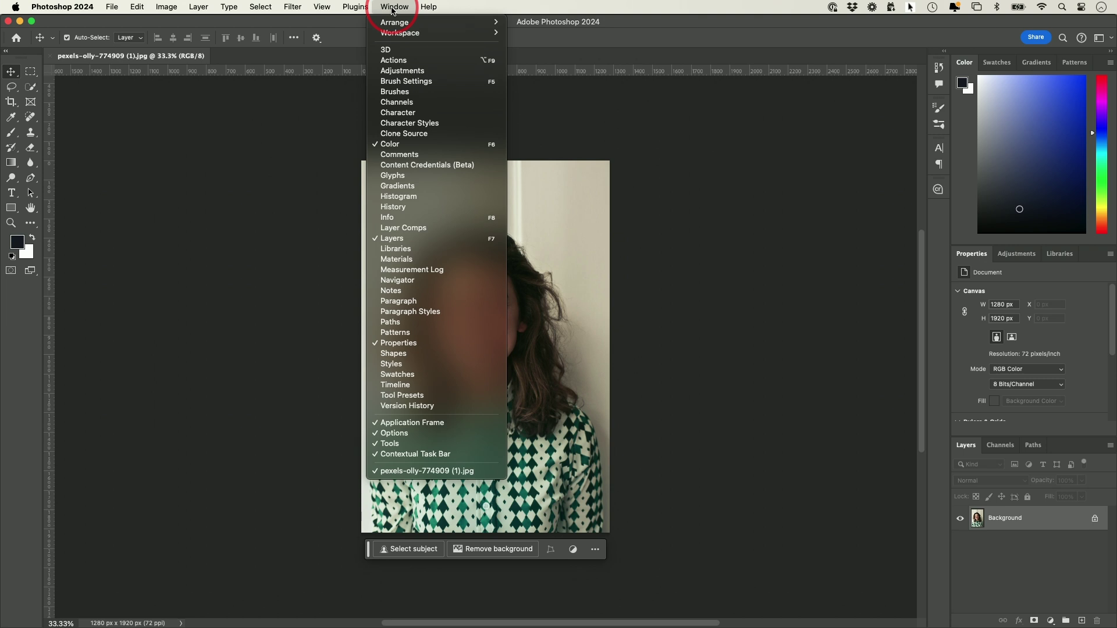
mouse_move(422, 36)
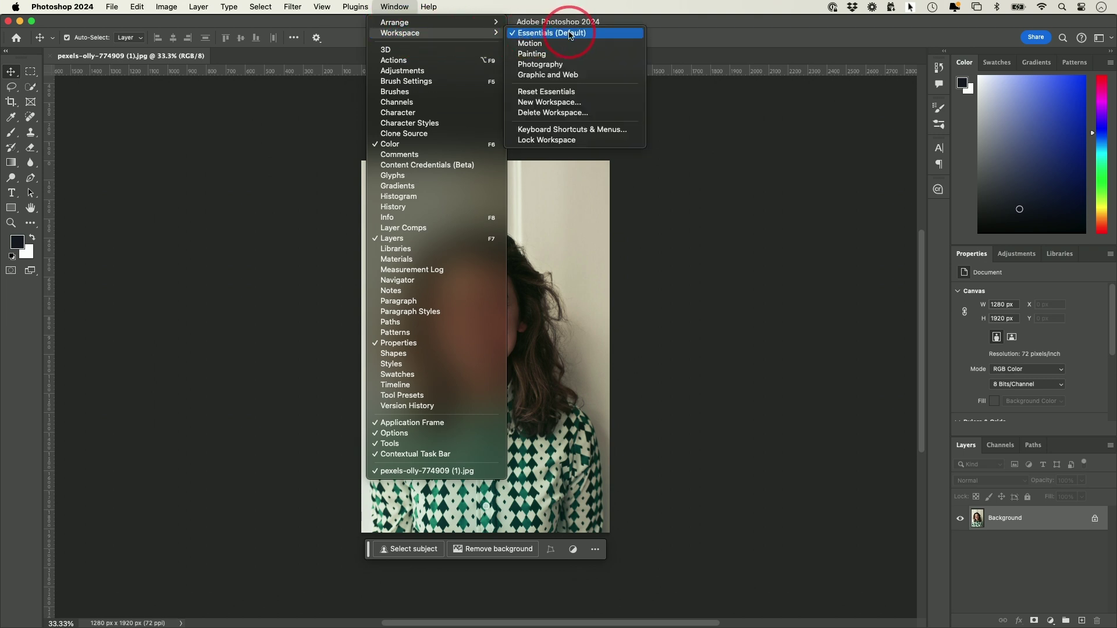
click(548, 93)
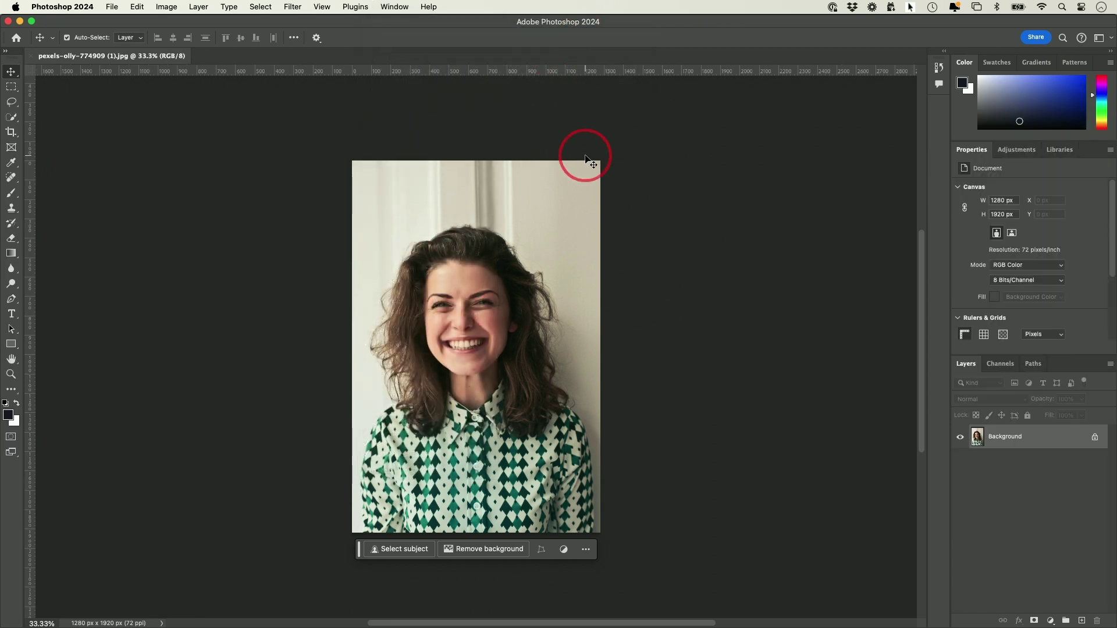
scroll(40, 81, right, 1)
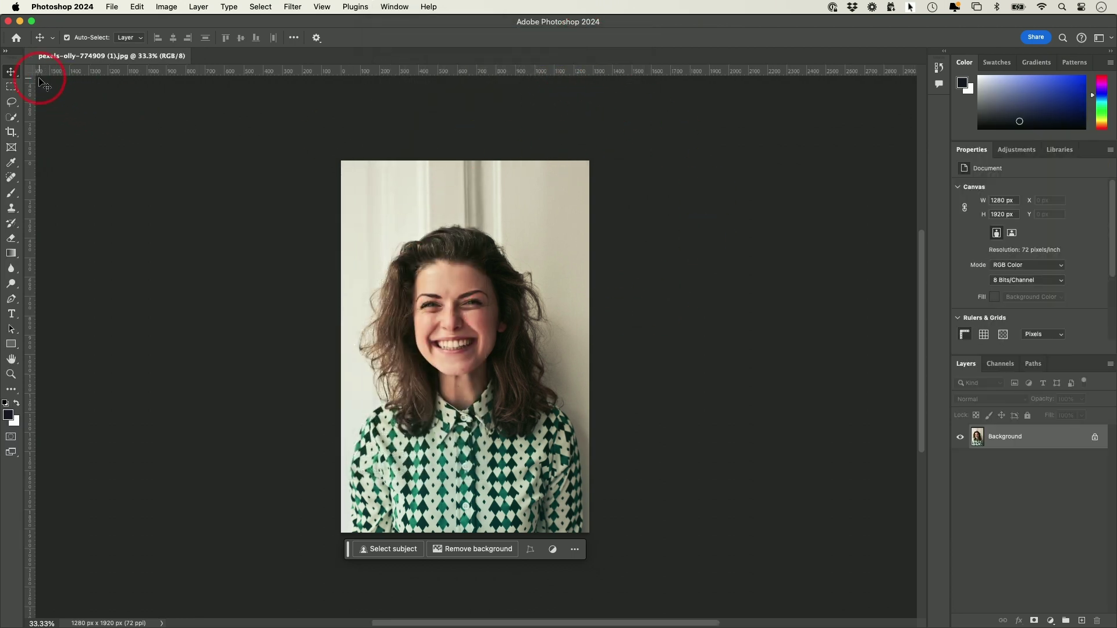
click(6, 54)
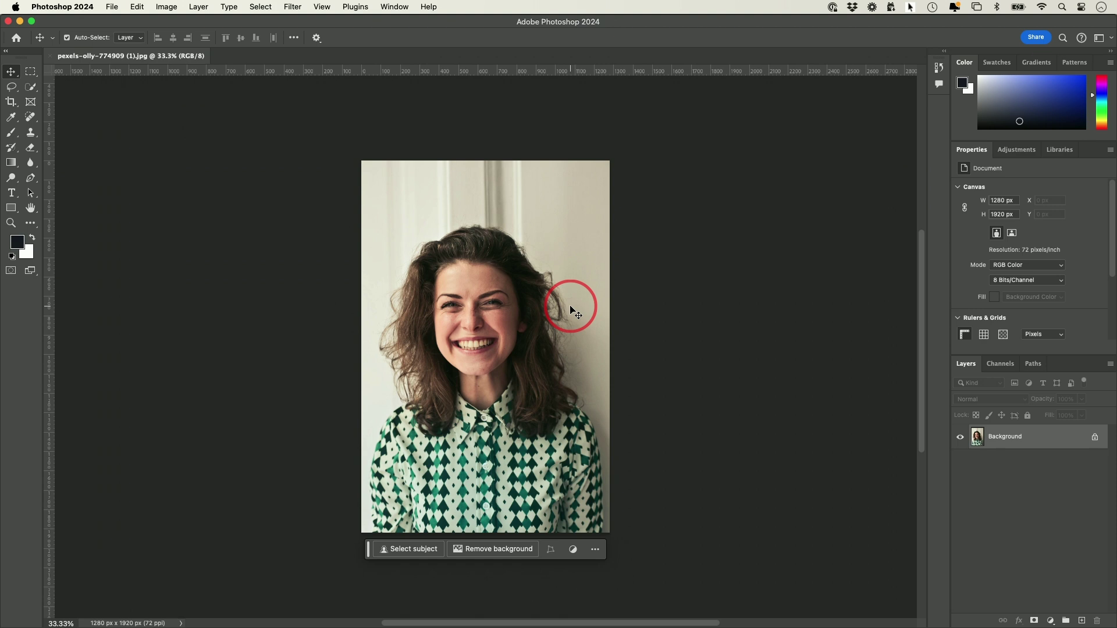
Step: Undo the last change and bring up Brightness/Contrast from Image > Adjustments
key(ctrl+z)
click(166, 6)
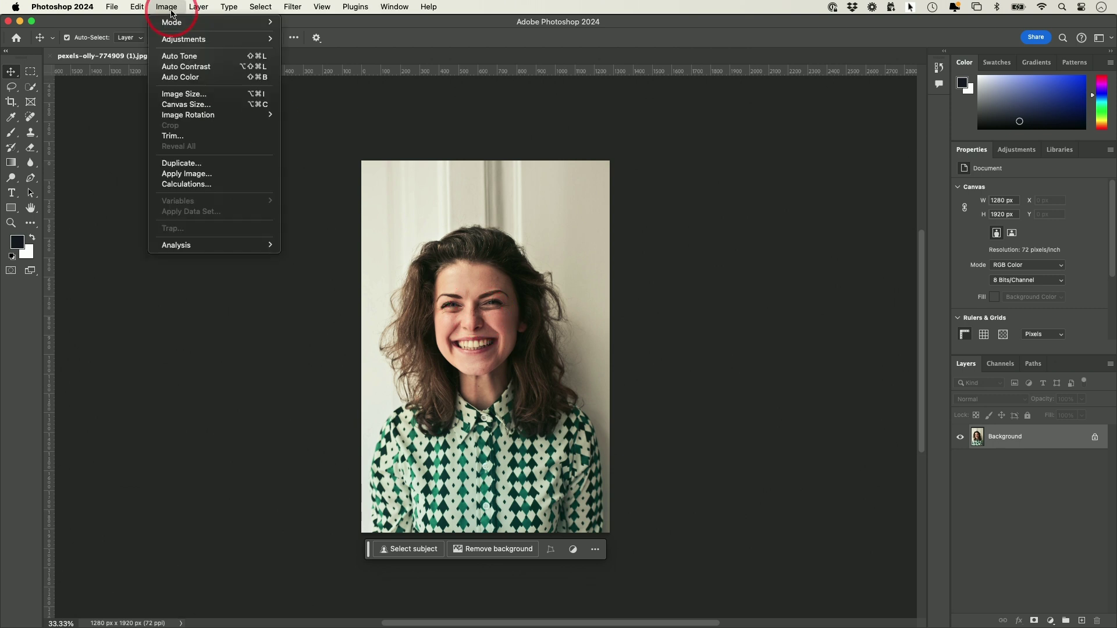
mouse_move(372, 7)
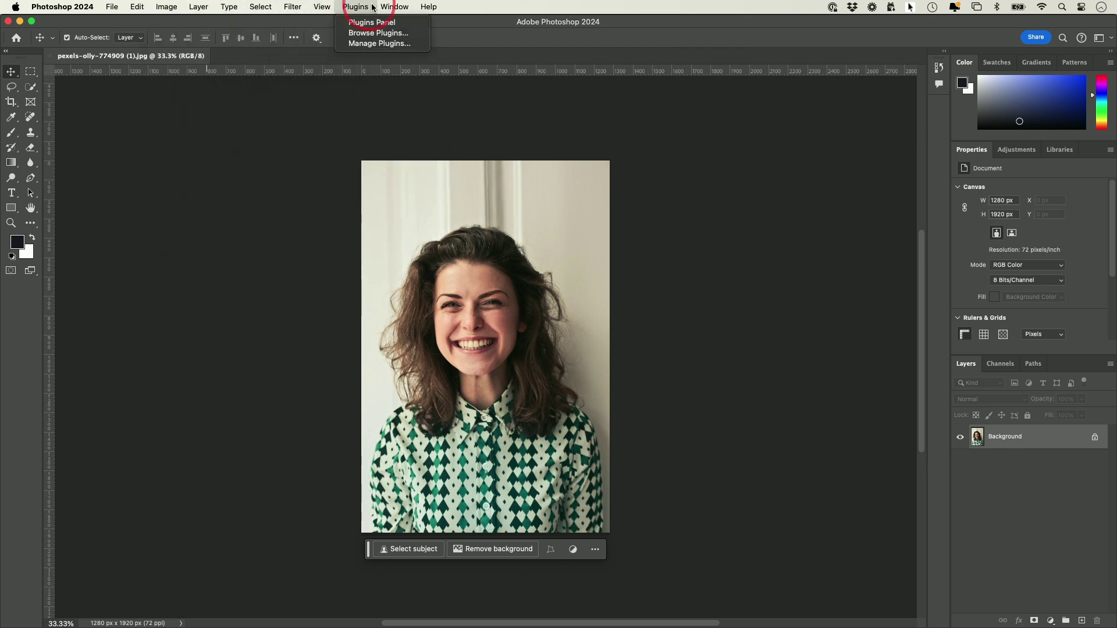
mouse_move(170, 6)
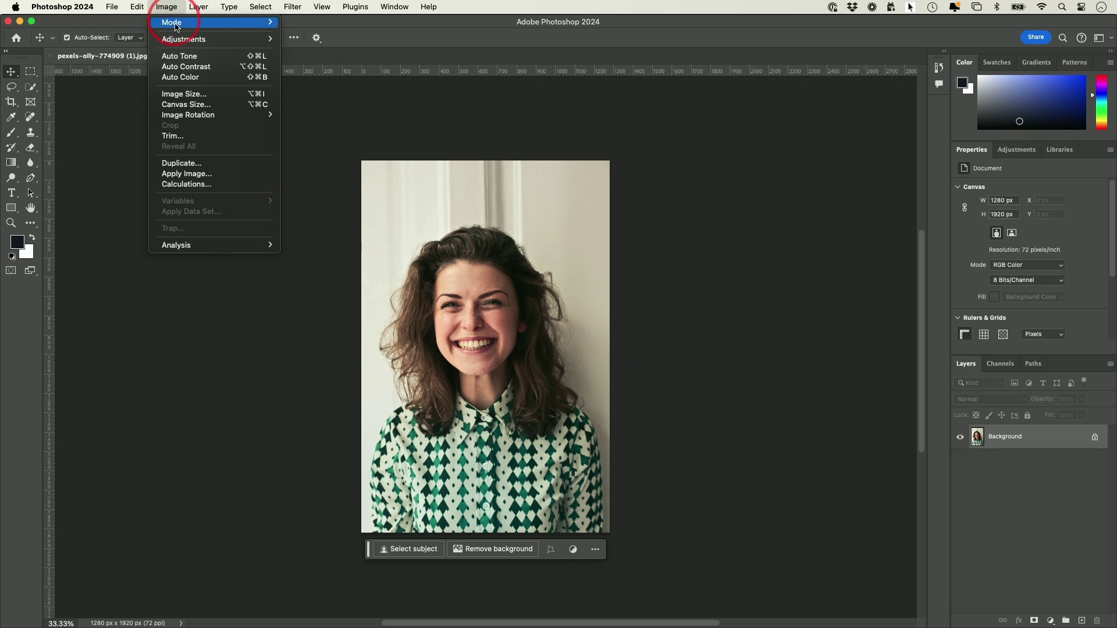
mouse_move(179, 44)
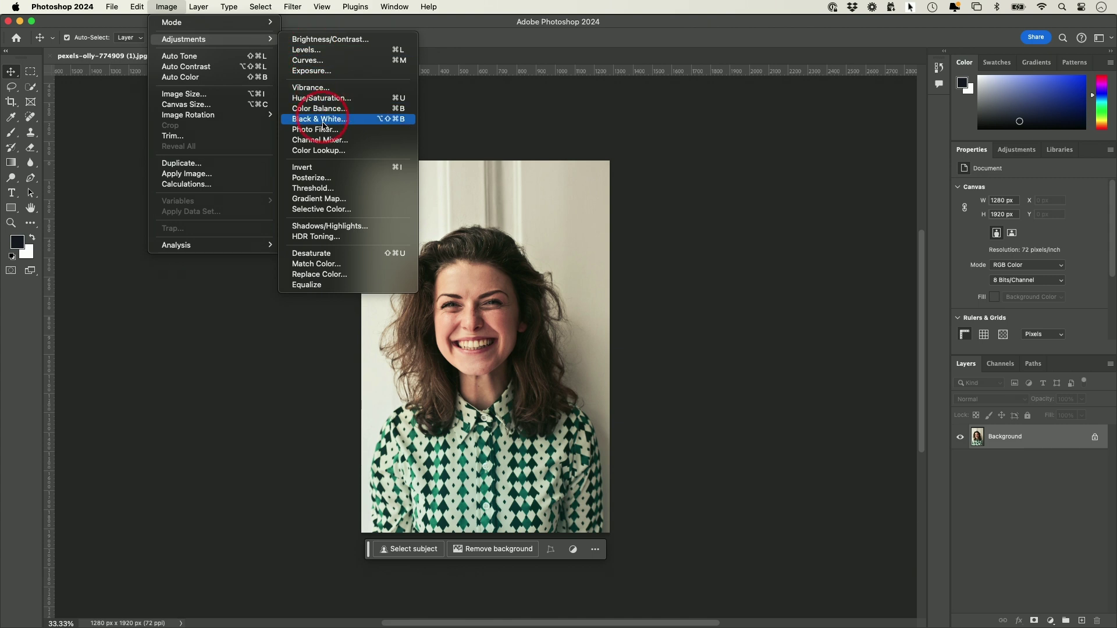
click(314, 41)
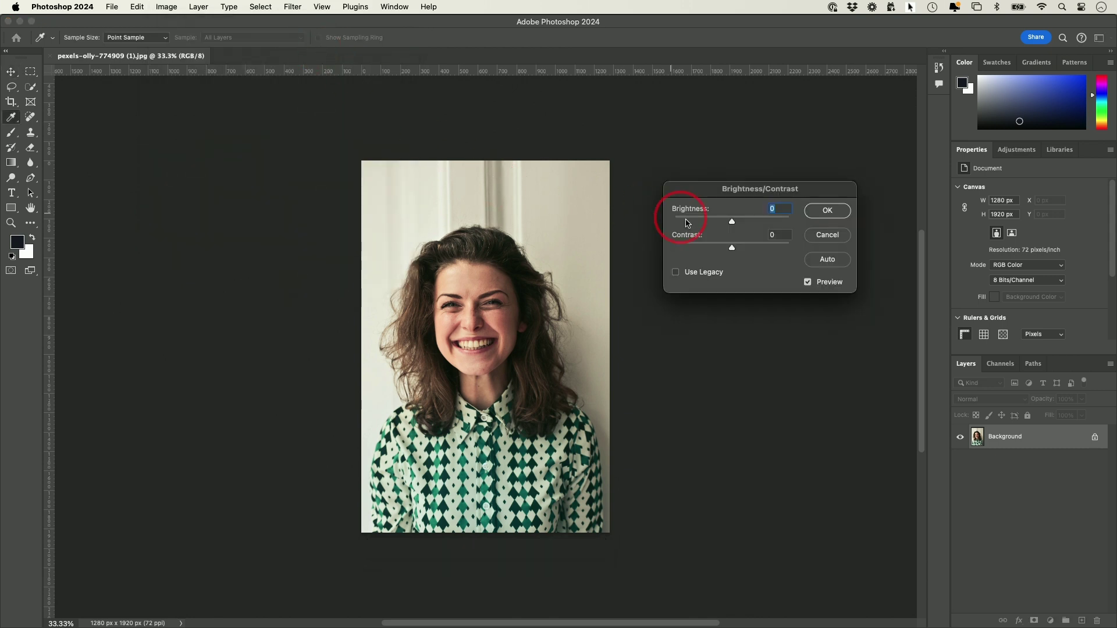
Step: Apply an Auto Brightness/Contrast of Brightness −2 and Contrast 35 to the portrait
drag(732, 224, 732, 250)
click(829, 264)
click(835, 217)
click(167, 6)
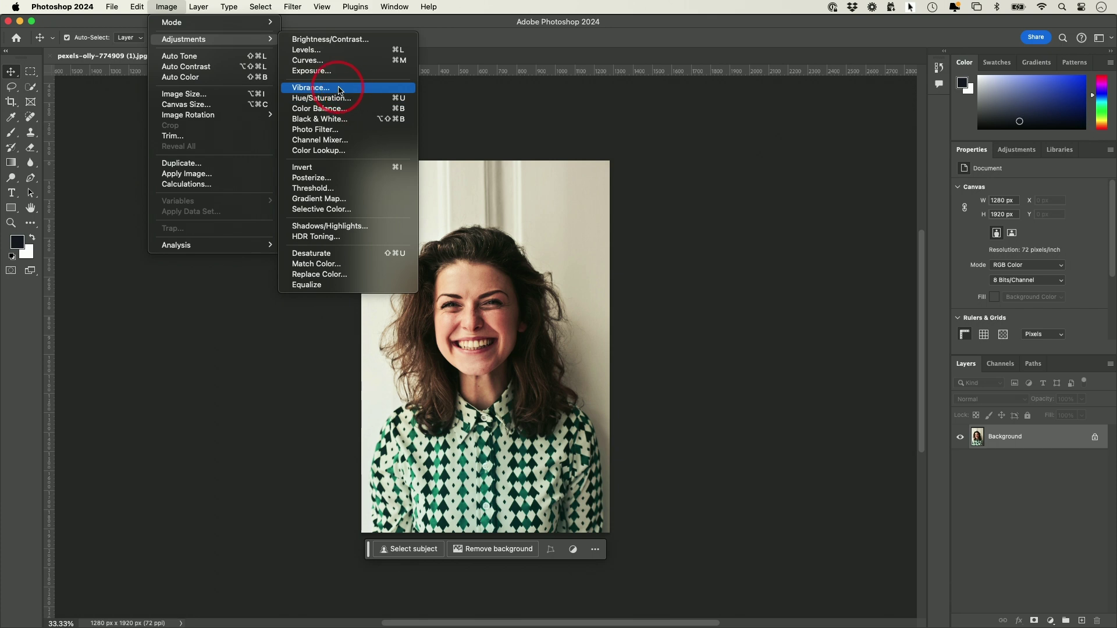
Step: Apply a Vibrance adjustment with Vibrance +71 and Saturation +2
click(349, 92)
drag(544, 189, 709, 190)
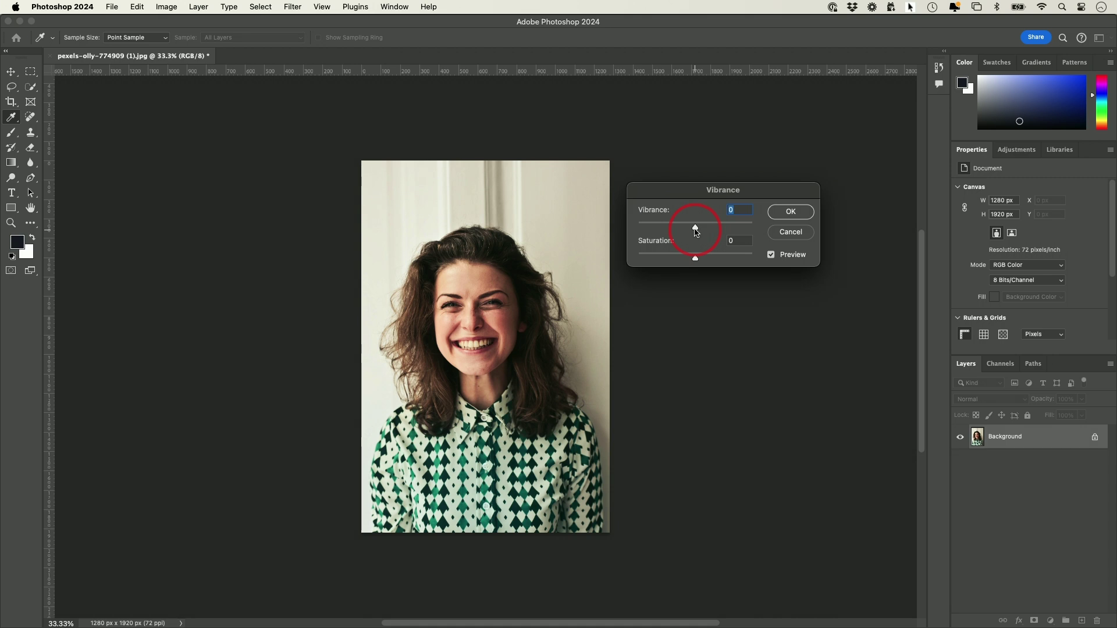
drag(696, 228, 738, 227)
drag(737, 227, 747, 258)
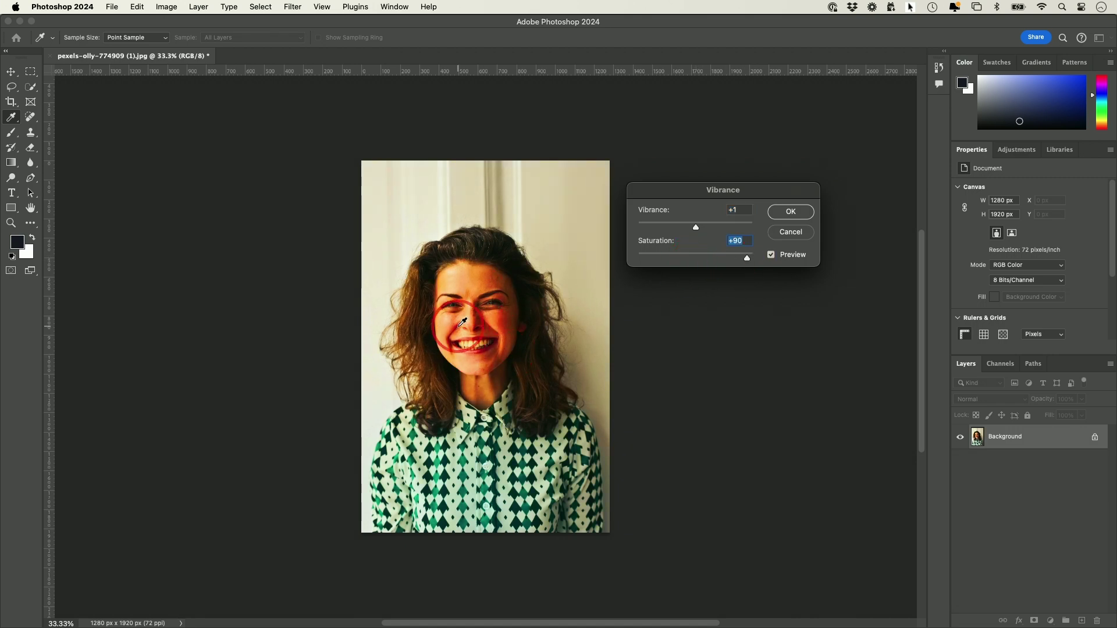
drag(747, 259, 736, 227)
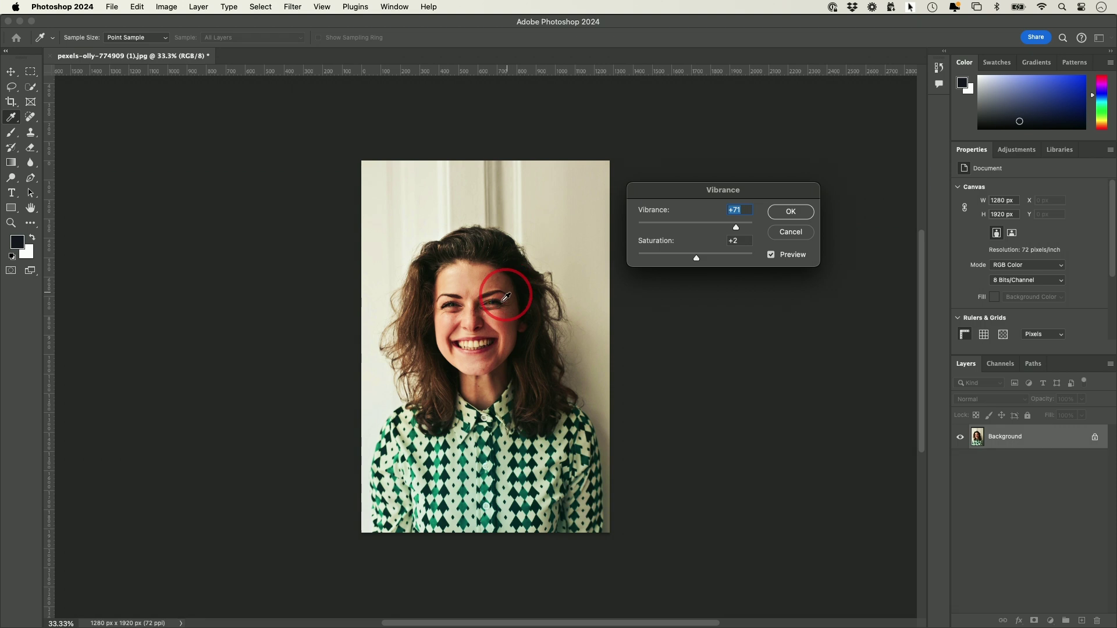
click(790, 213)
click(166, 7)
click(166, 7)
click(167, 7)
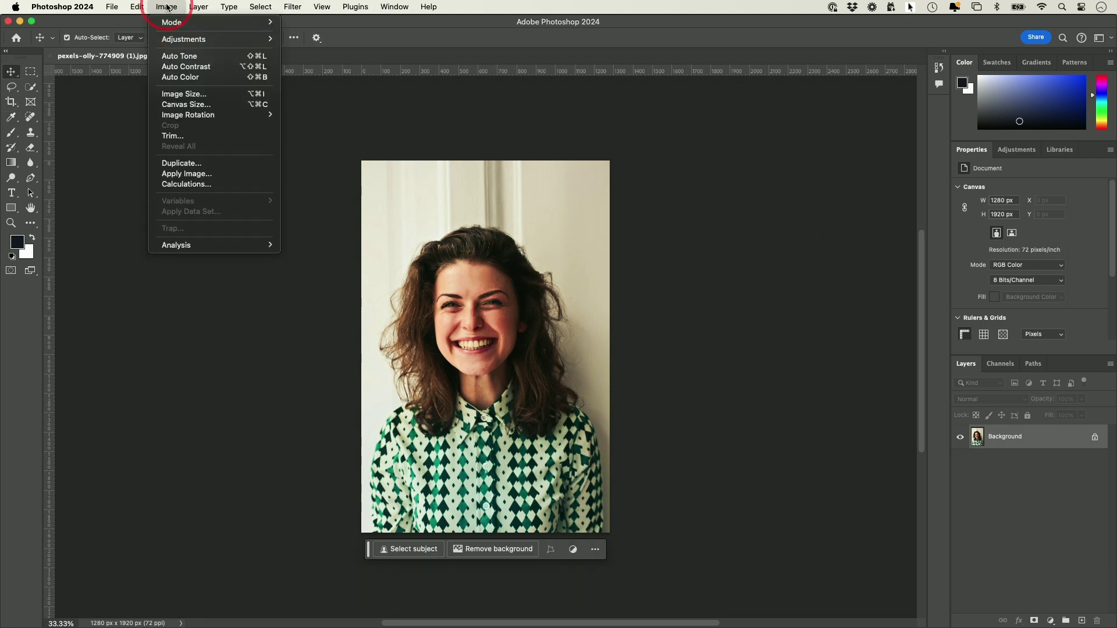
Step: Apply Auto Color to the portrait, reapplying it with Edit > Redo Auto Color
click(213, 77)
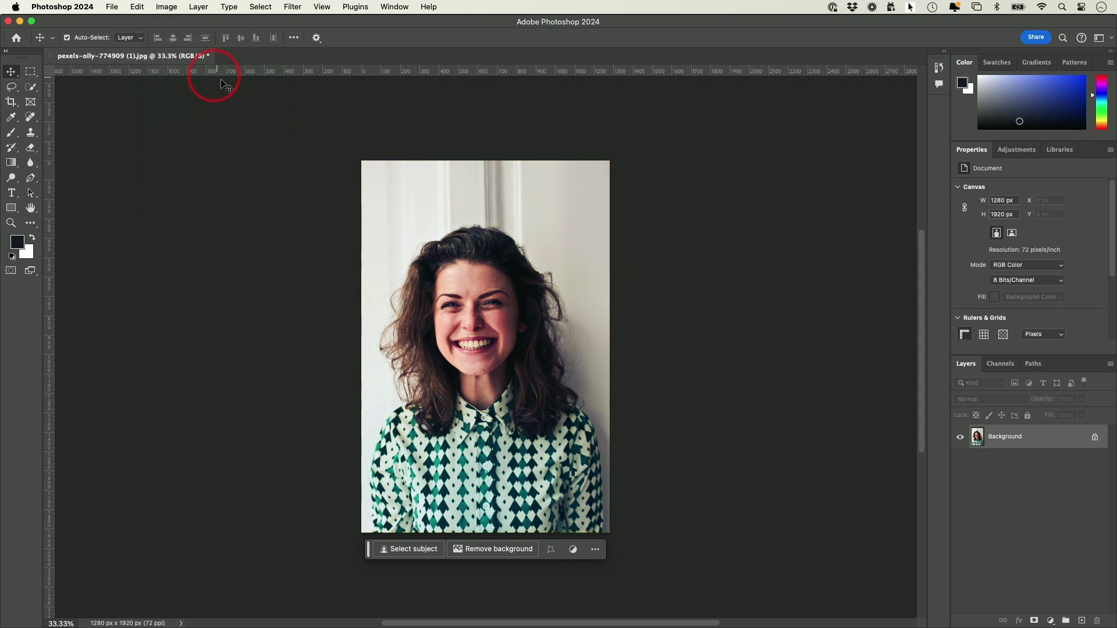
scroll(459, 291, up, 1)
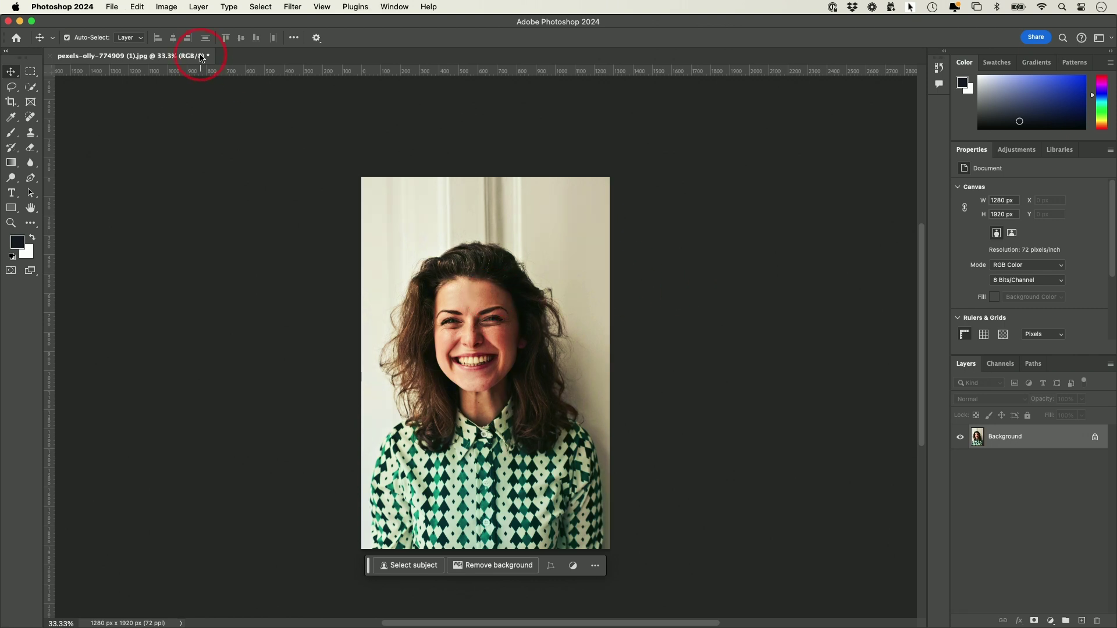
click(137, 7)
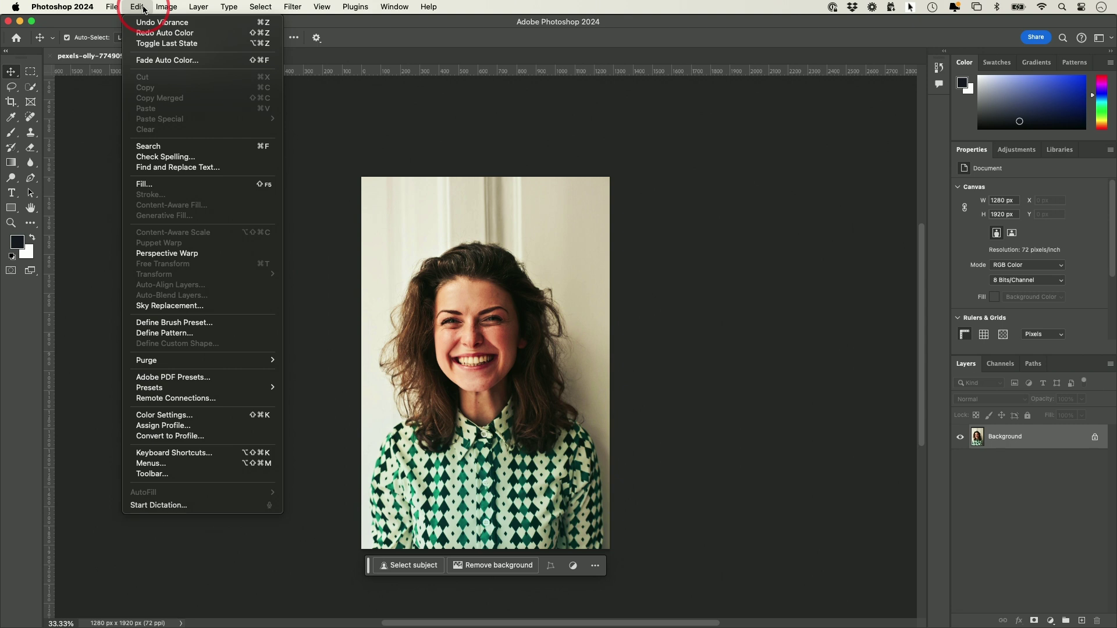
click(162, 34)
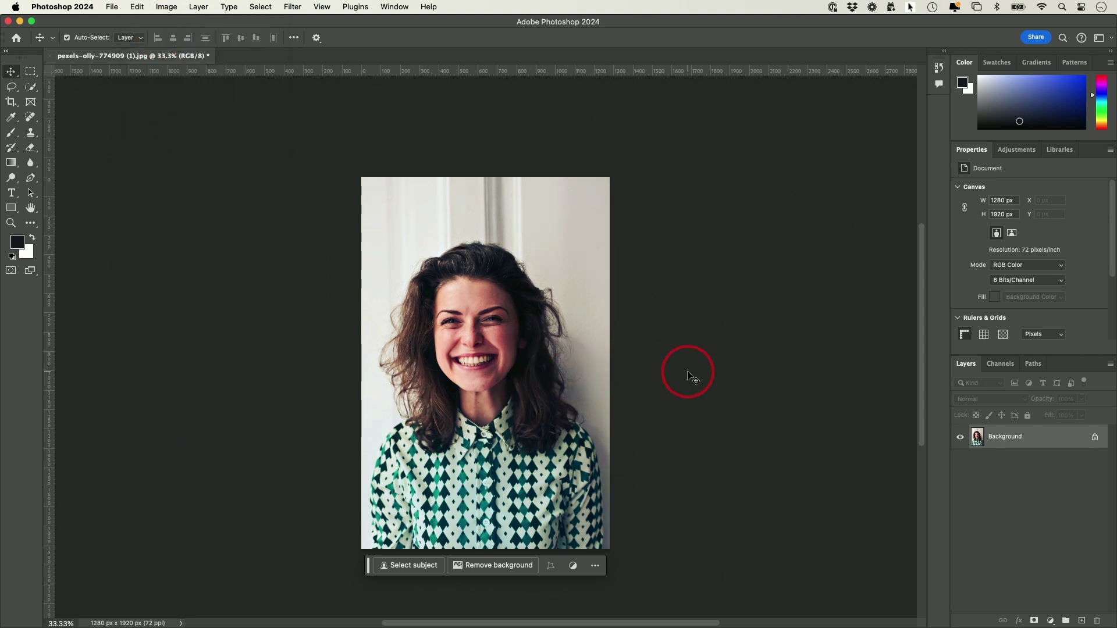
scroll(688, 373, down, 1)
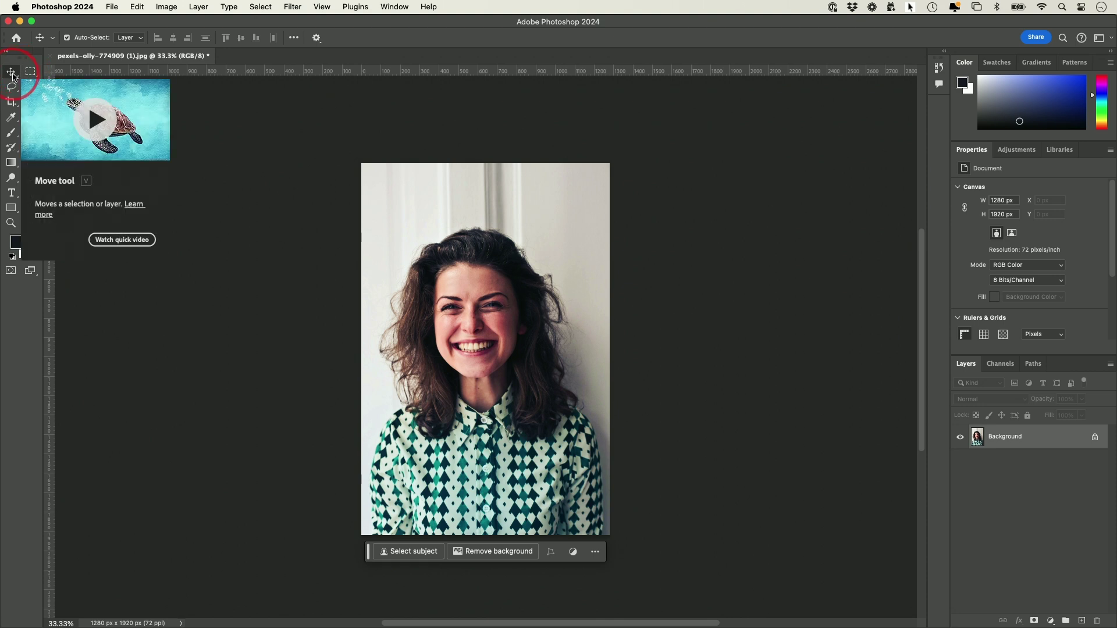
Step: Select the Spot Healing Brush Tool in Content-Aware mode
click(12, 73)
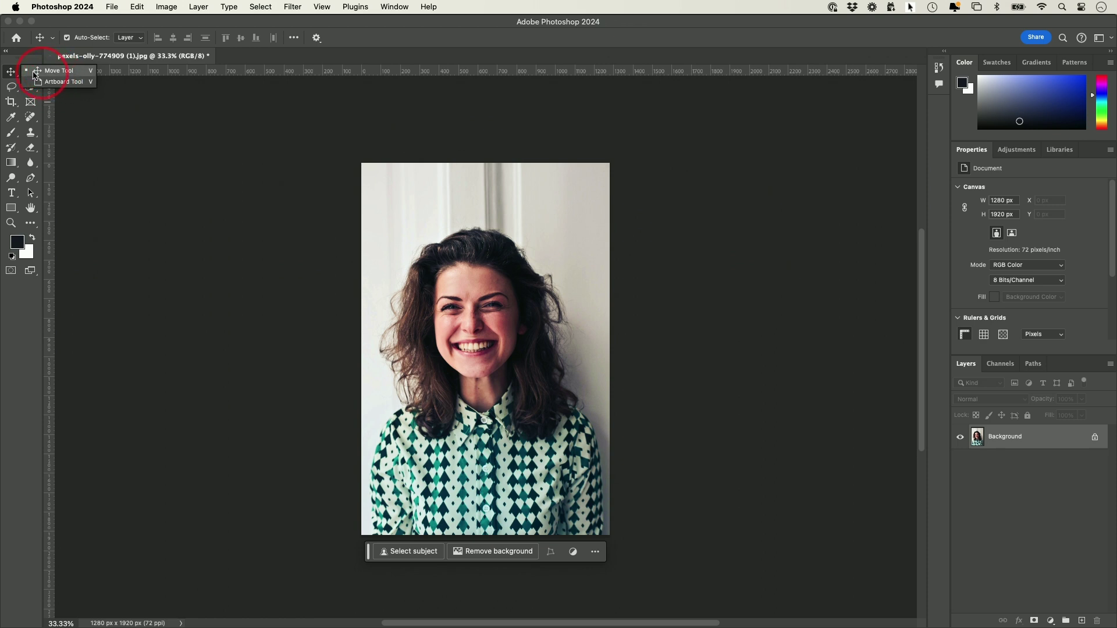
click(12, 75)
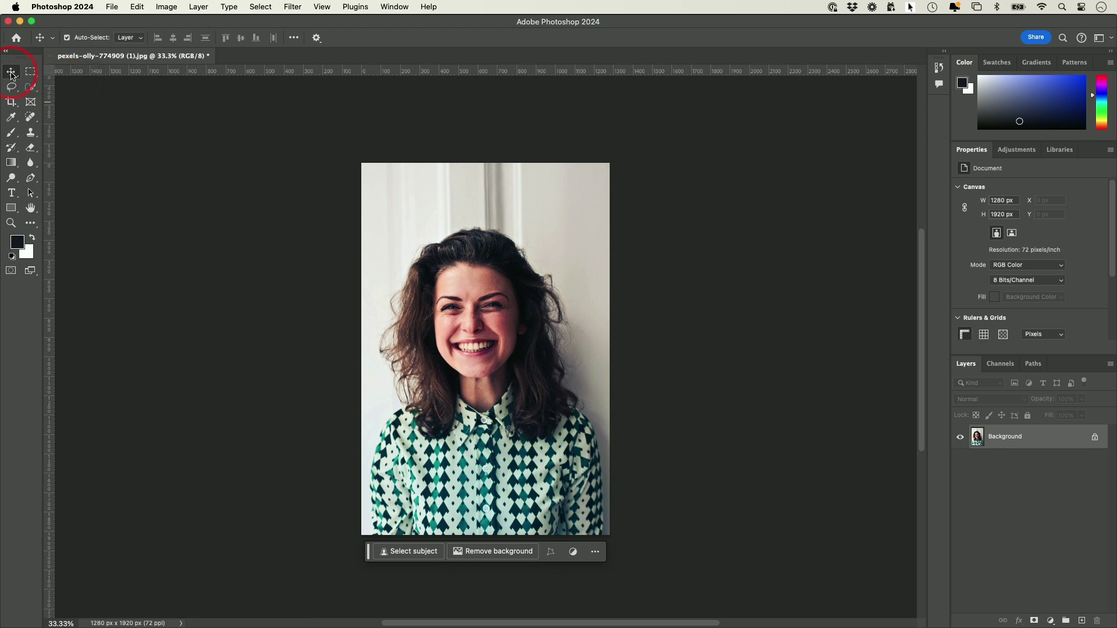
click(31, 117)
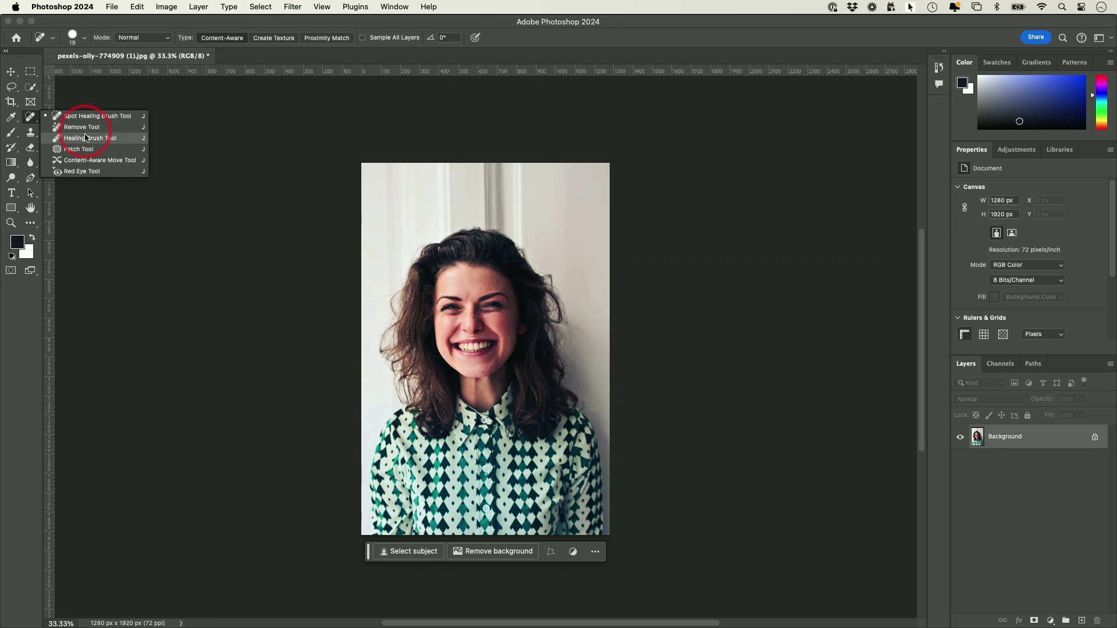
click(36, 121)
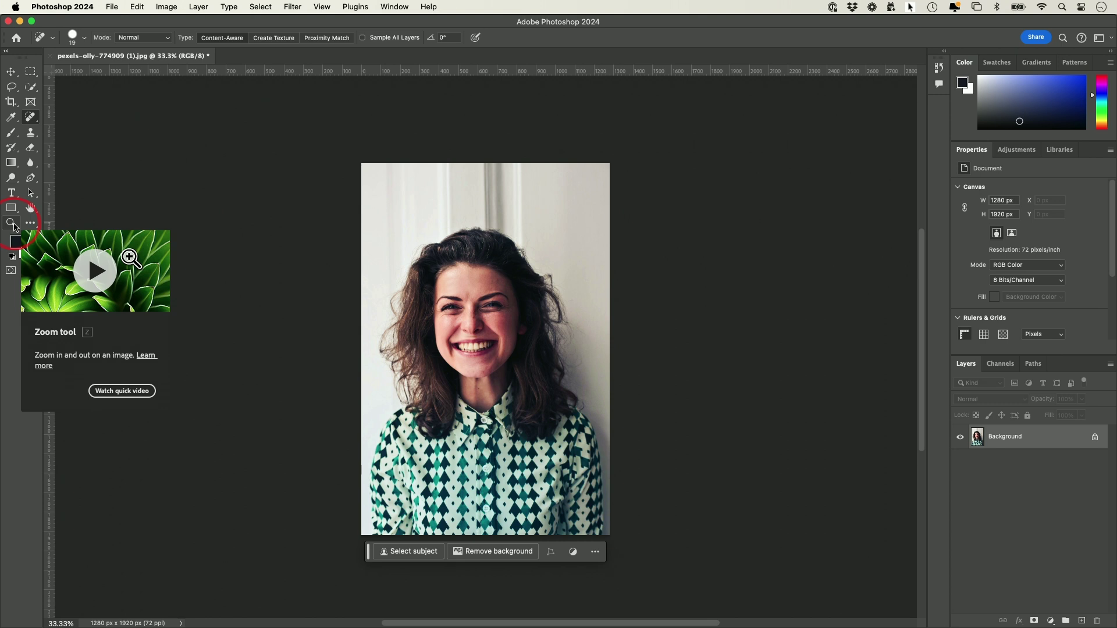
Step: Zoom in on the woman's nose three times to reach 100%
click(10, 224)
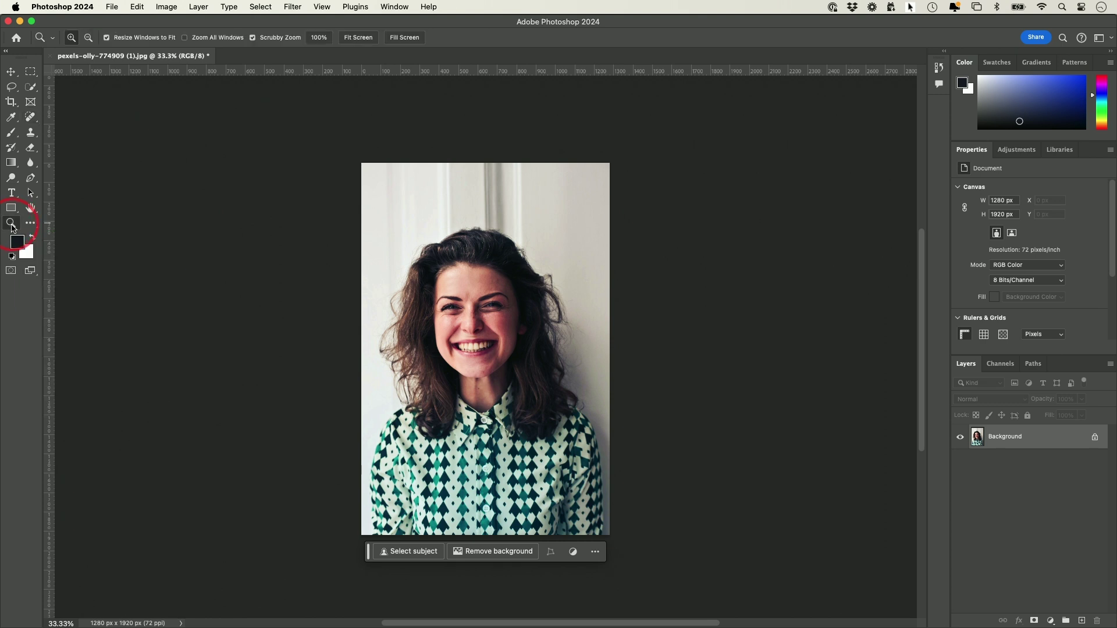
click(473, 322)
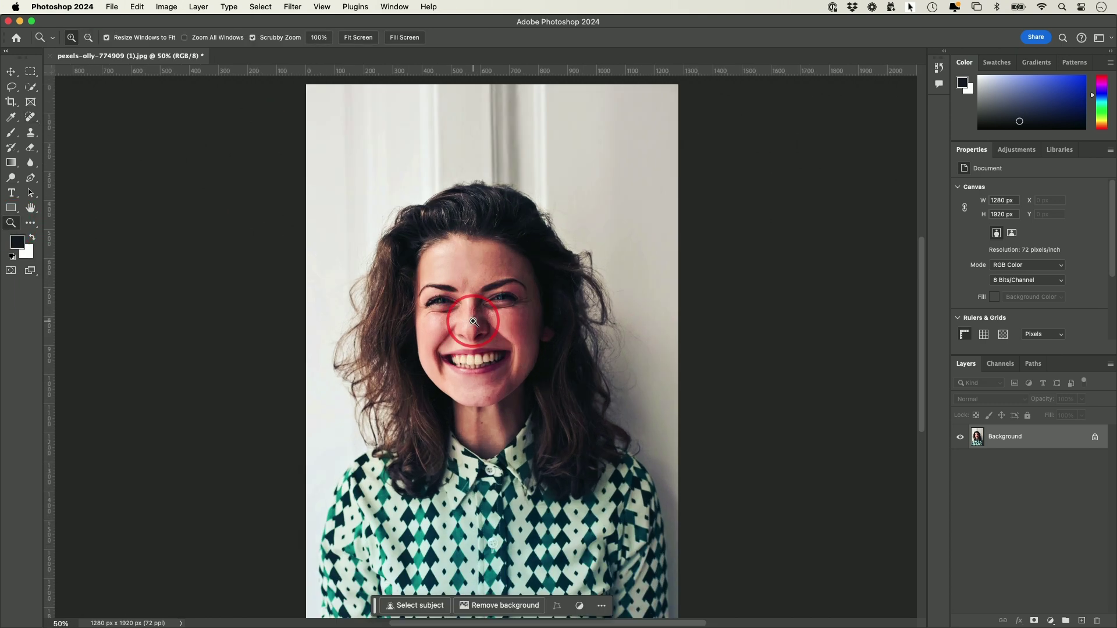
click(473, 321)
click(472, 322)
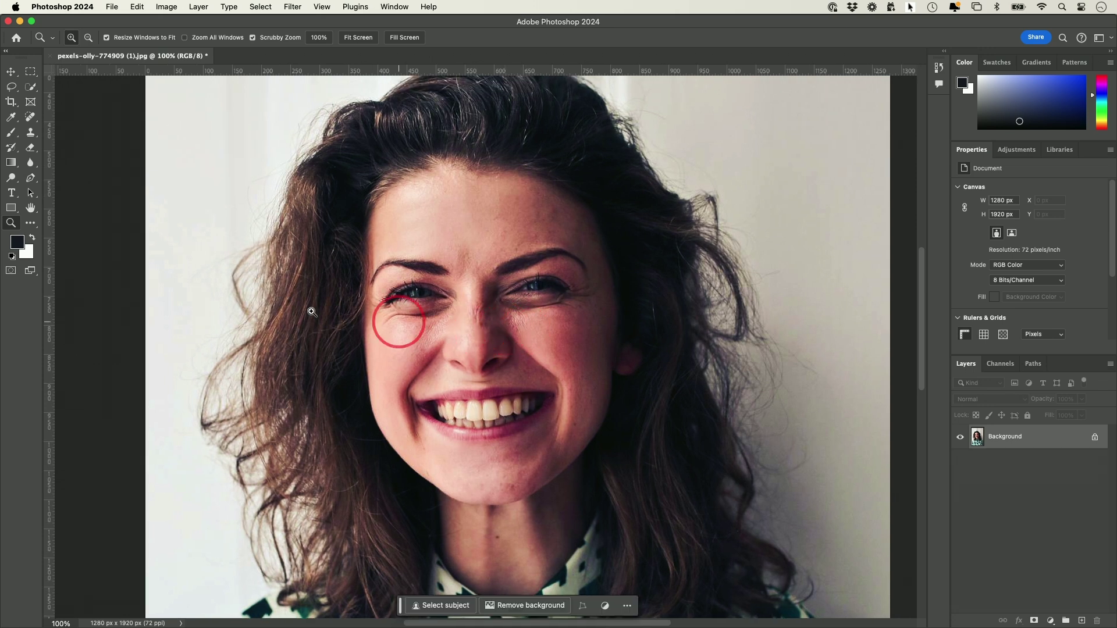
key(v)
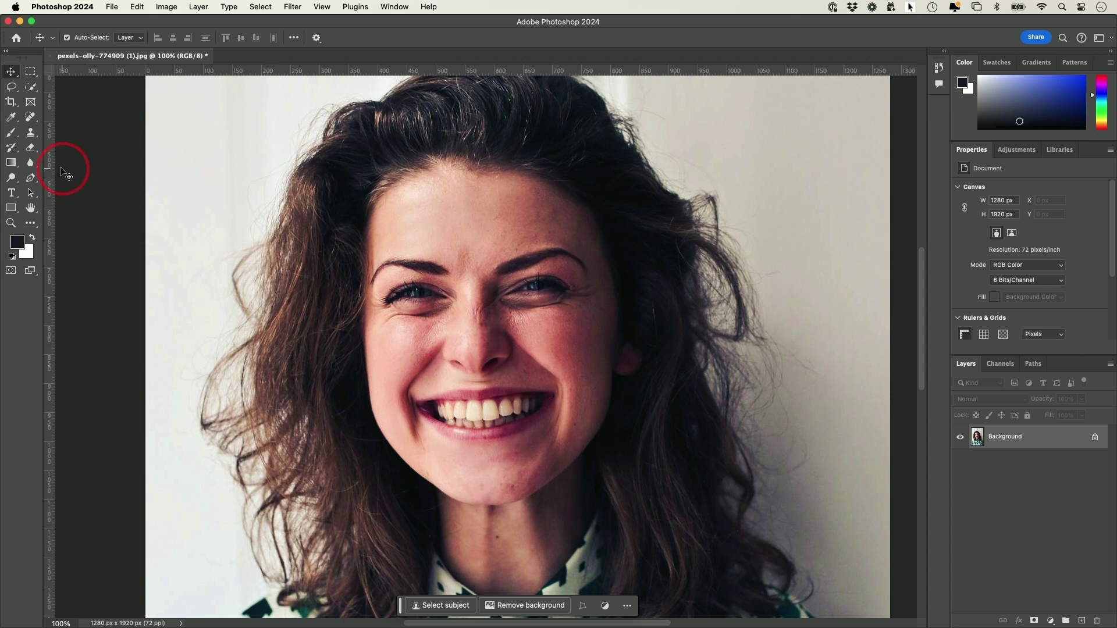
Step: Heal a blemish on the woman's forehead with the Spot Healing Brush
key(e)
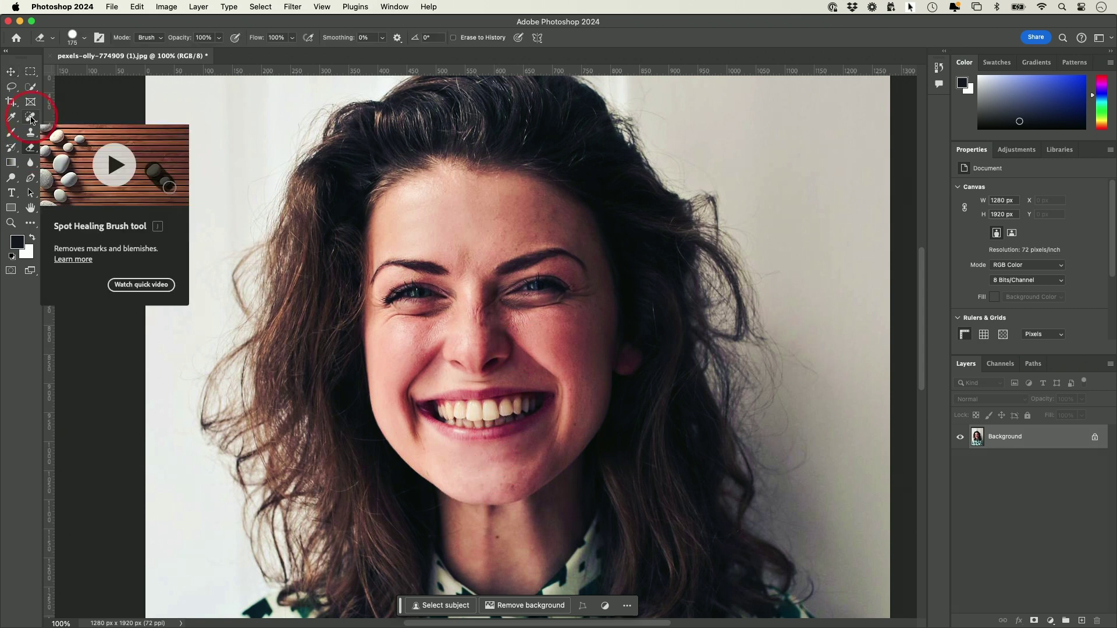
click(31, 119)
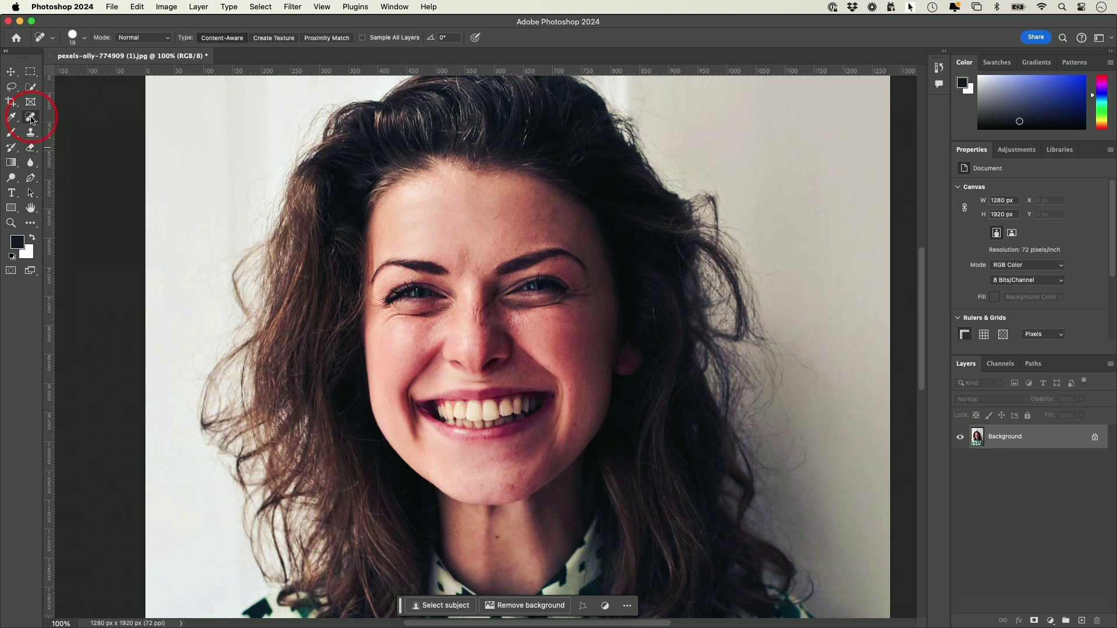
click(451, 216)
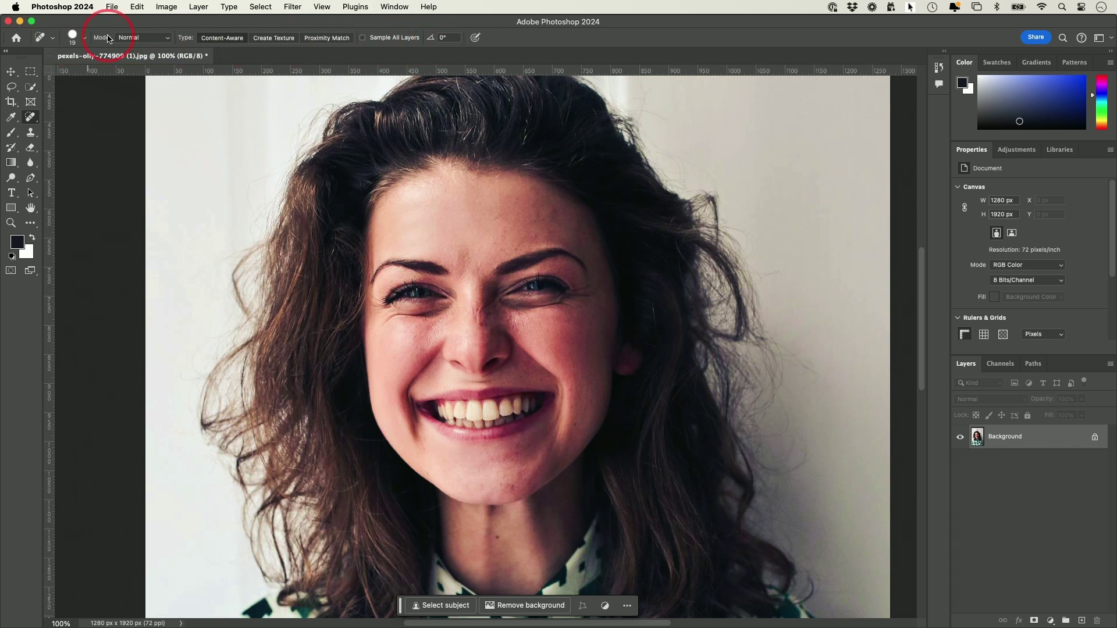
Step: Resize the healing brush to 26 px and heal the skin beside the nose
click(85, 39)
click(84, 38)
click(84, 39)
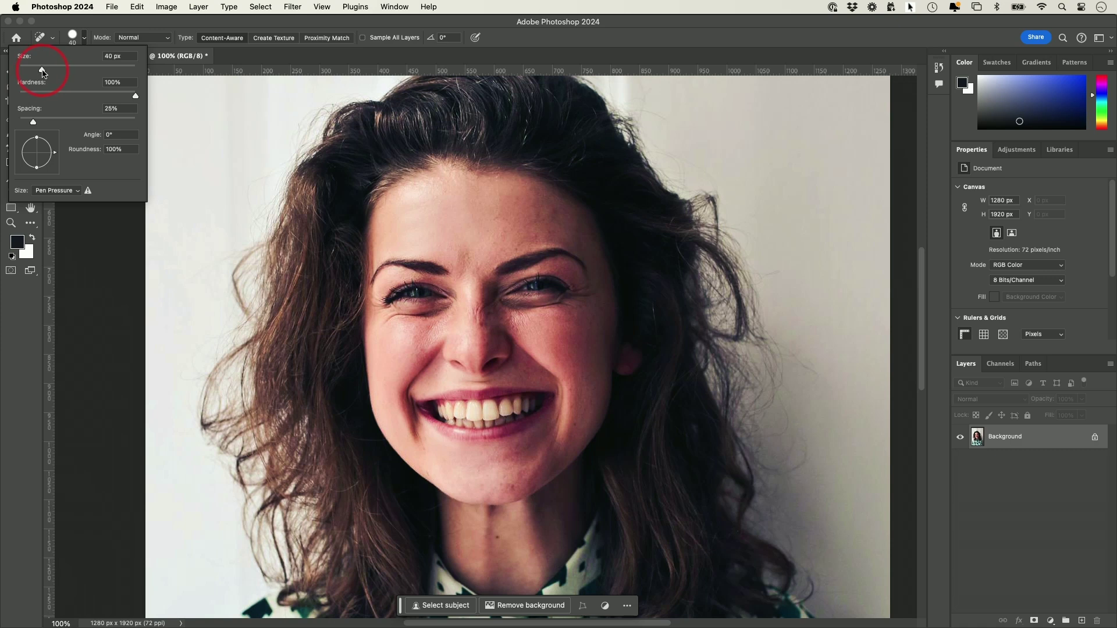
drag(46, 72, 48, 72)
drag(48, 68, 34, 71)
click(72, 37)
click(500, 311)
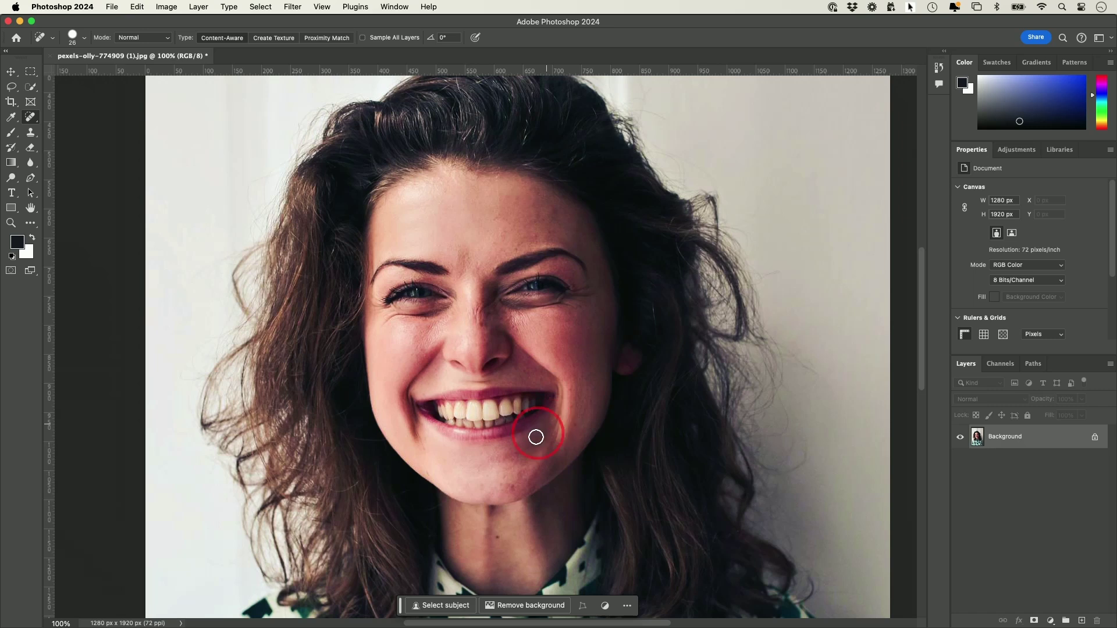
Step: Heal the small mole on the neck and the spot on the chin
scroll(528, 452, up, 3)
scroll(529, 451, down, 1)
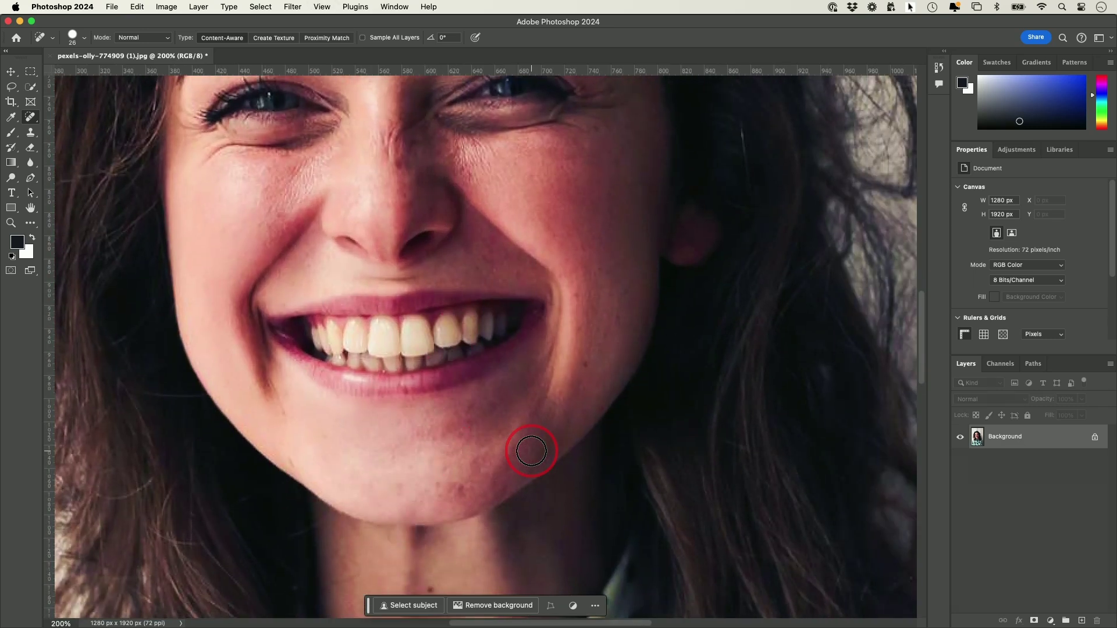
scroll(531, 452, right, 3)
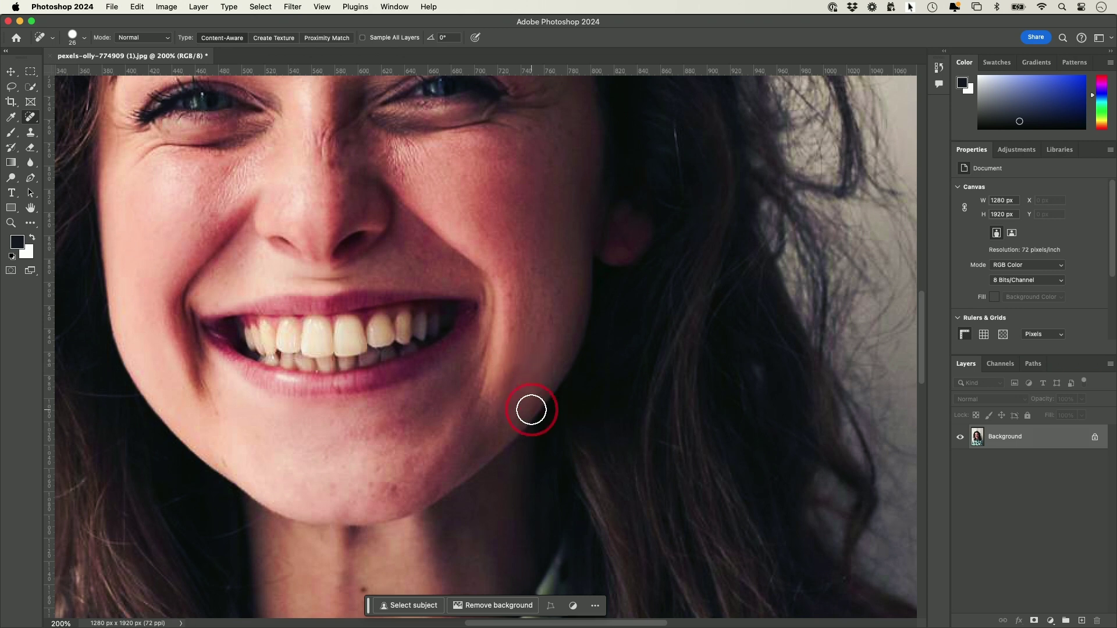
scroll(532, 413, down, 2)
scroll(531, 410, down, 2)
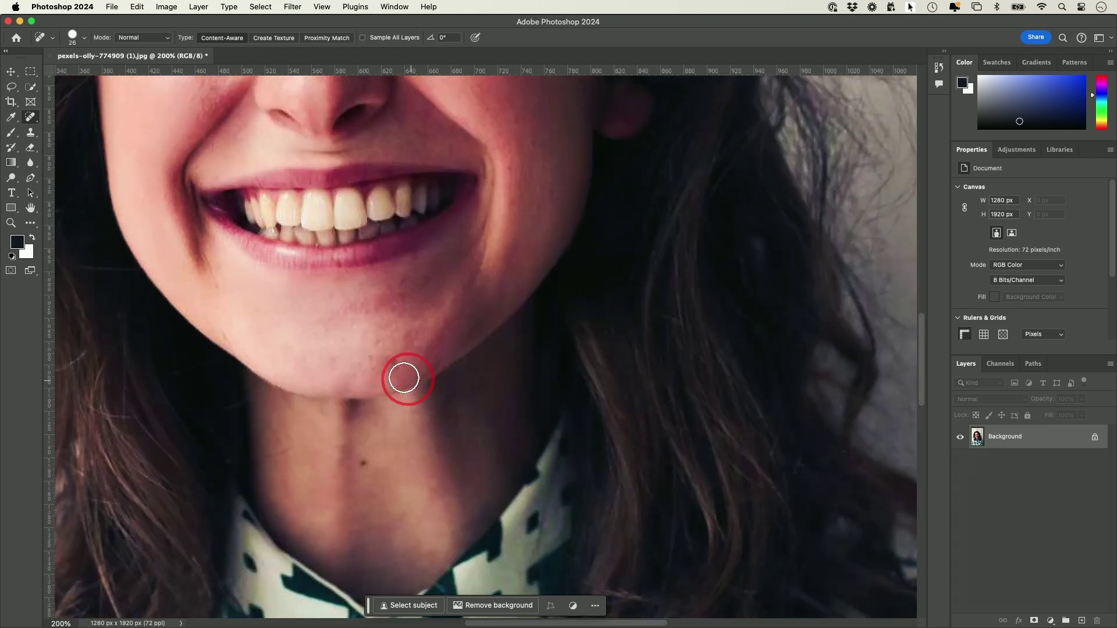
click(364, 463)
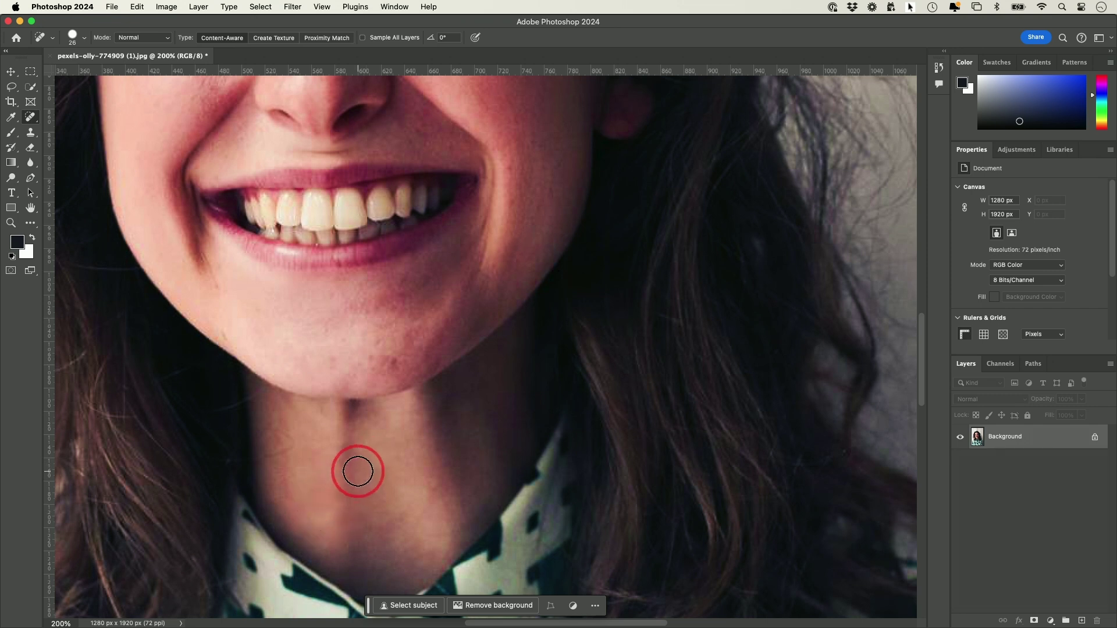
click(387, 362)
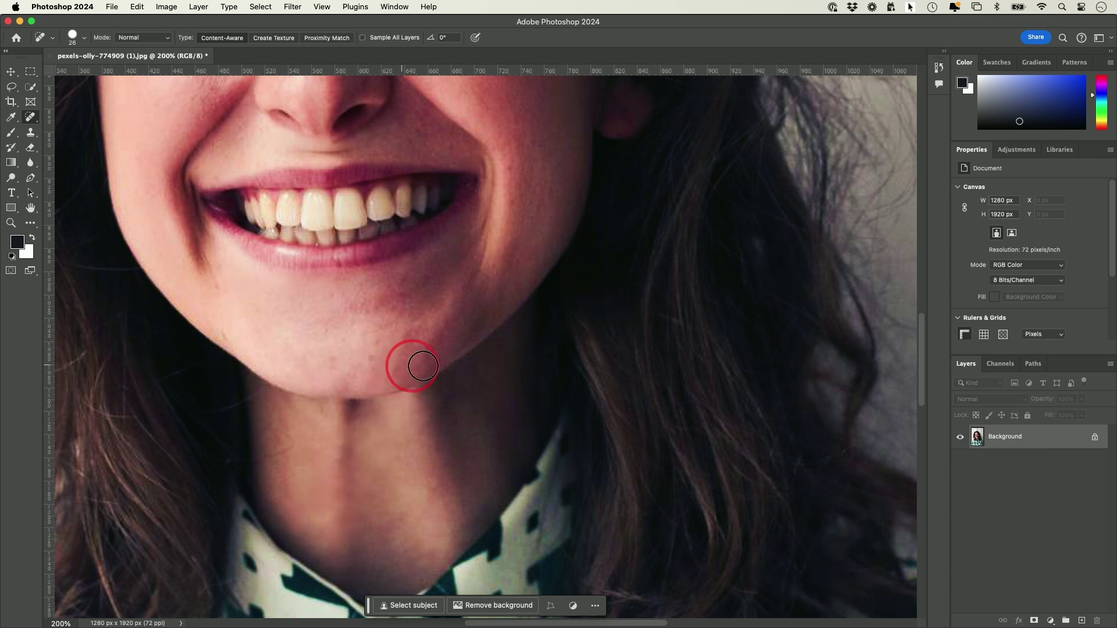
Step: Heal the forehead blemish, zoom out to 100%, and pick the Dodge Tool
scroll(405, 390, up, 5)
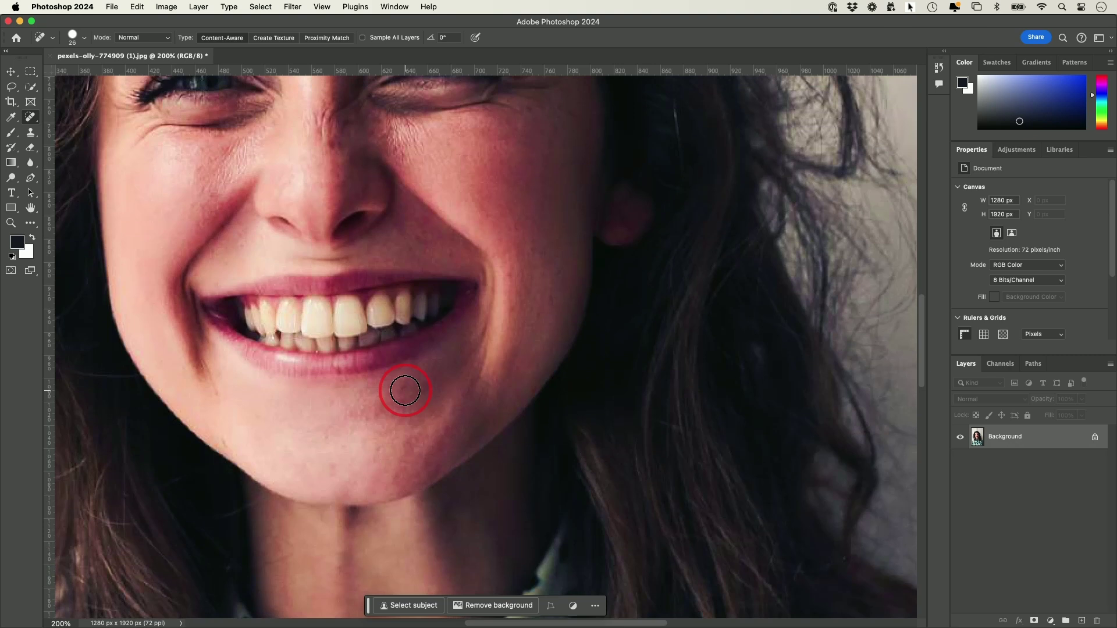
scroll(339, 442, up, 10)
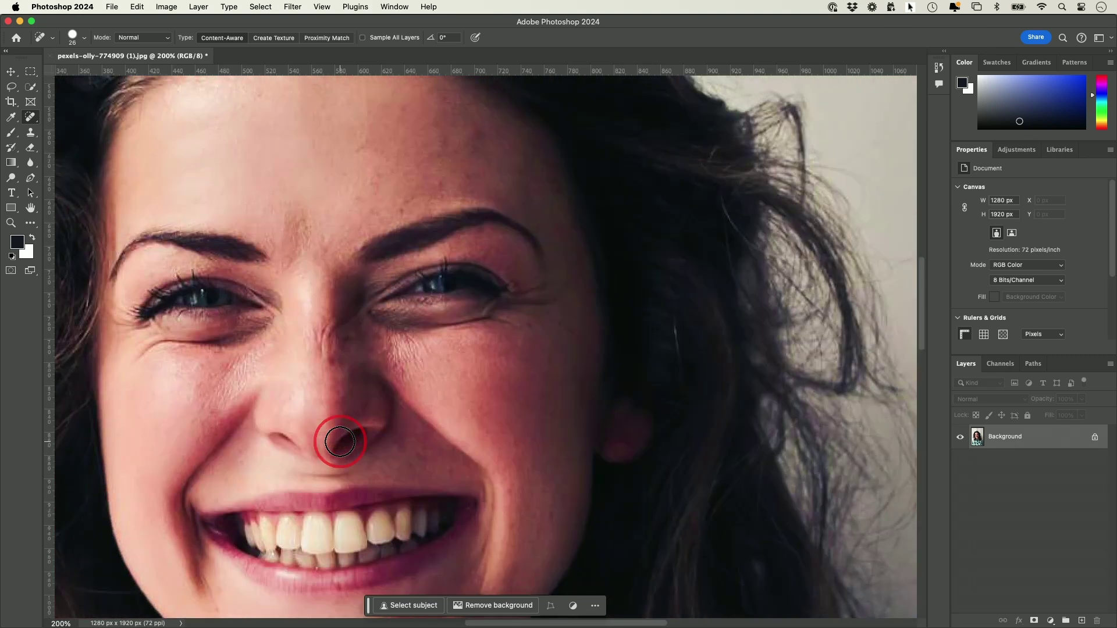
scroll(342, 441, down, 6)
scroll(341, 442, left, 5)
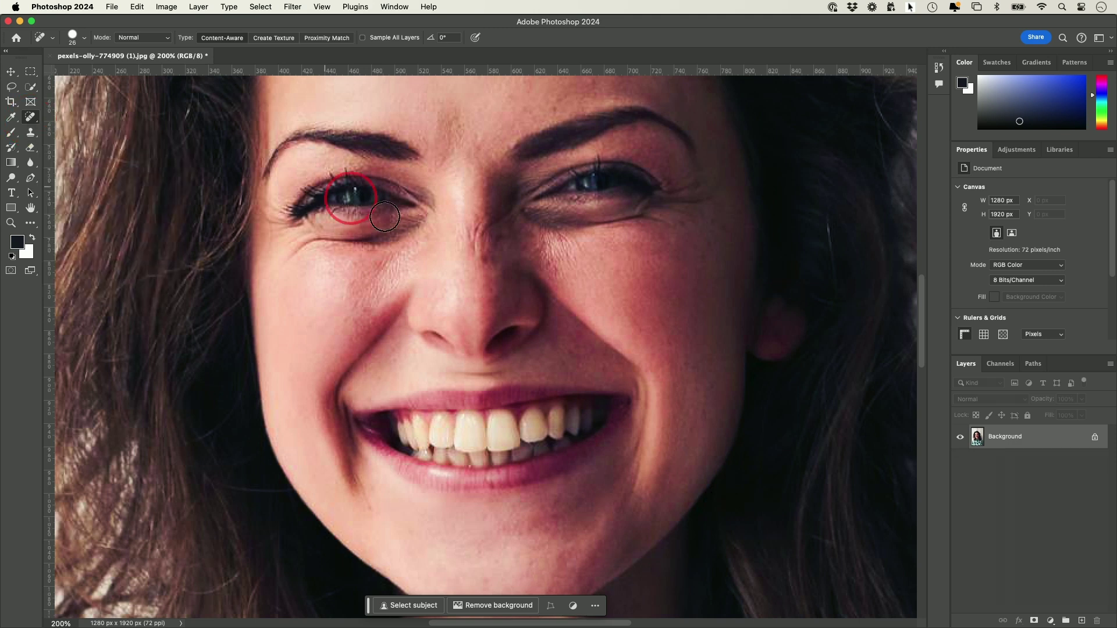
scroll(581, 319, up, 5)
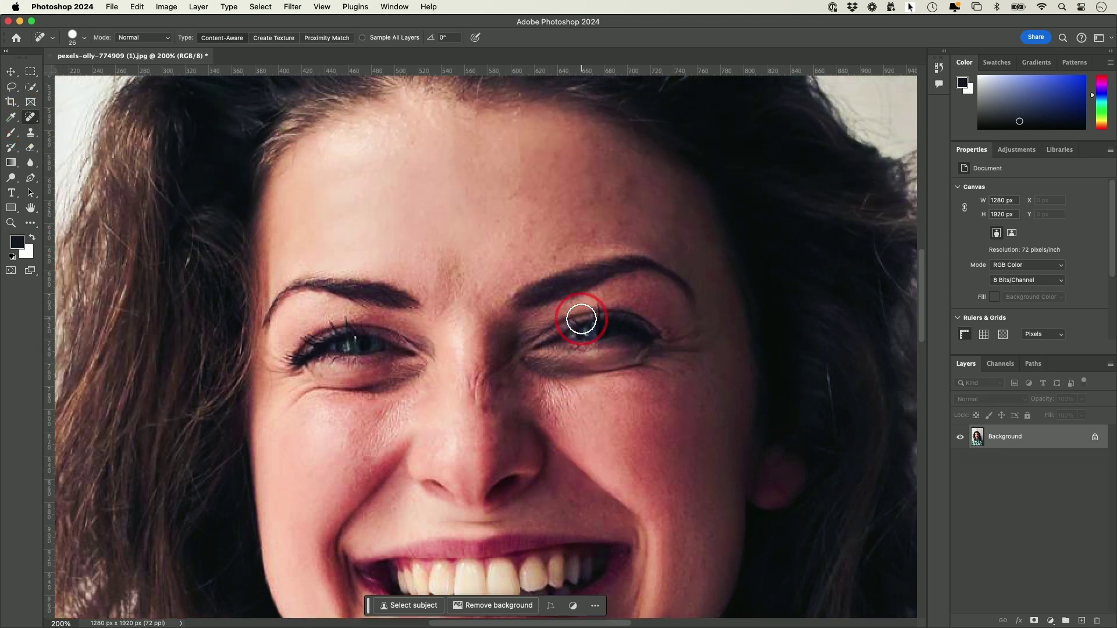
drag(510, 201, 529, 198)
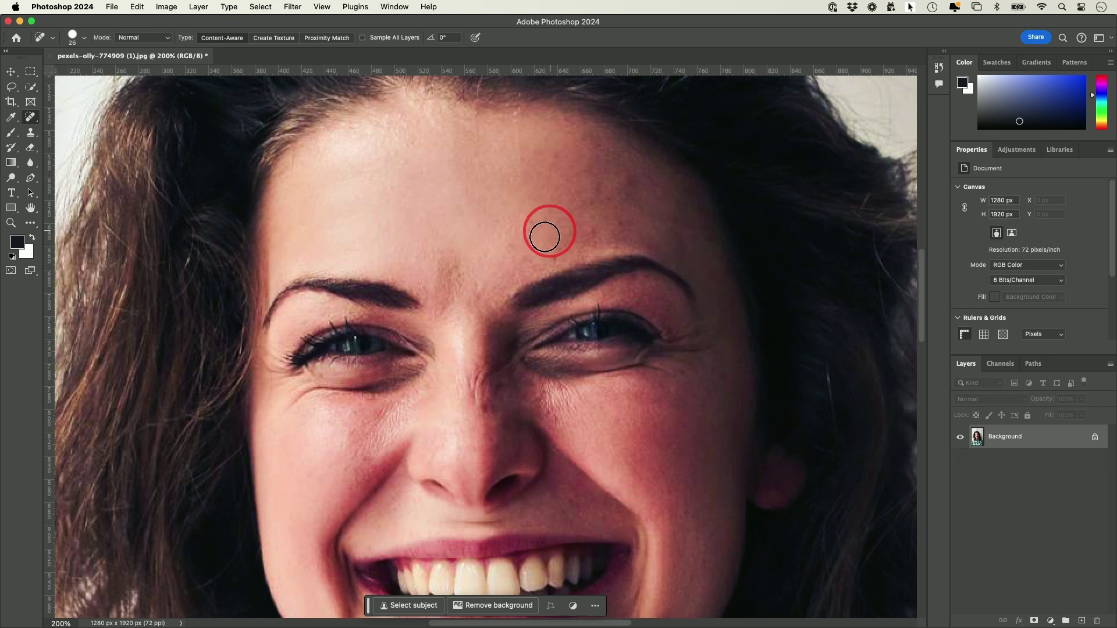
key(super+minus)
click(13, 183)
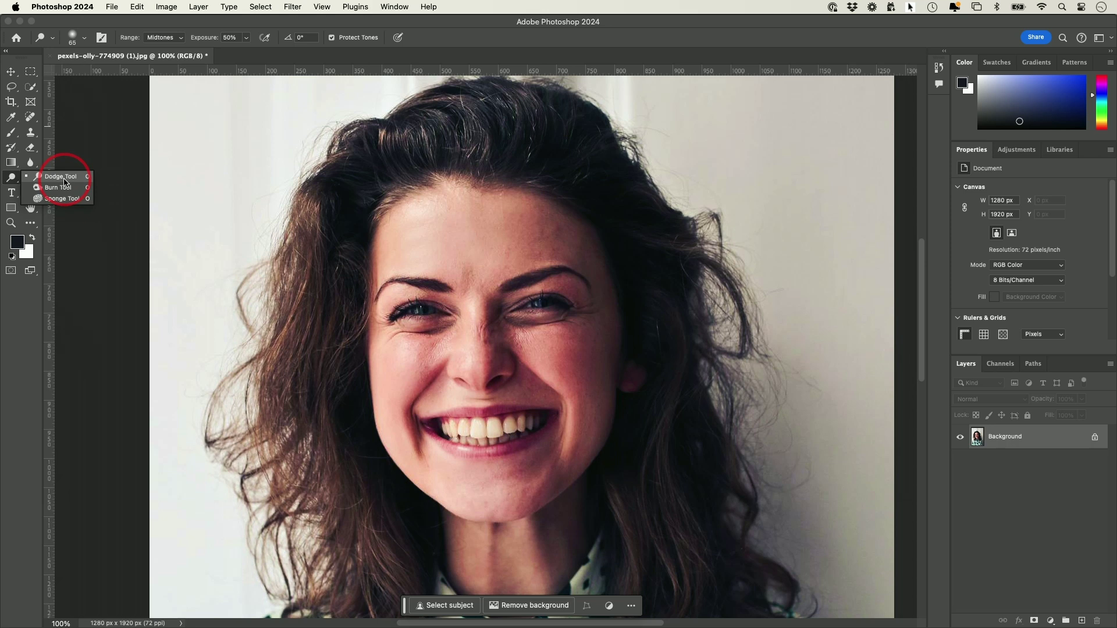
Step: Lighten the forehead and teeth with the Dodge Tool
click(58, 176)
mouse_move(505, 240)
mouse_down()
mouse_move(417, 242)
mouse_move(500, 230)
mouse_move(420, 230)
mouse_move(514, 223)
mouse_move(434, 225)
mouse_move(571, 282)
mouse_move(575, 364)
mouse_move(556, 444)
mouse_move(528, 455)
mouse_move(534, 482)
mouse_move(565, 478)
mouse_move(415, 486)
mouse_move(463, 497)
mouse_move(580, 482)
mouse_move(573, 511)
mouse_up()
key(super+equal)
scroll(531, 473, down, 1)
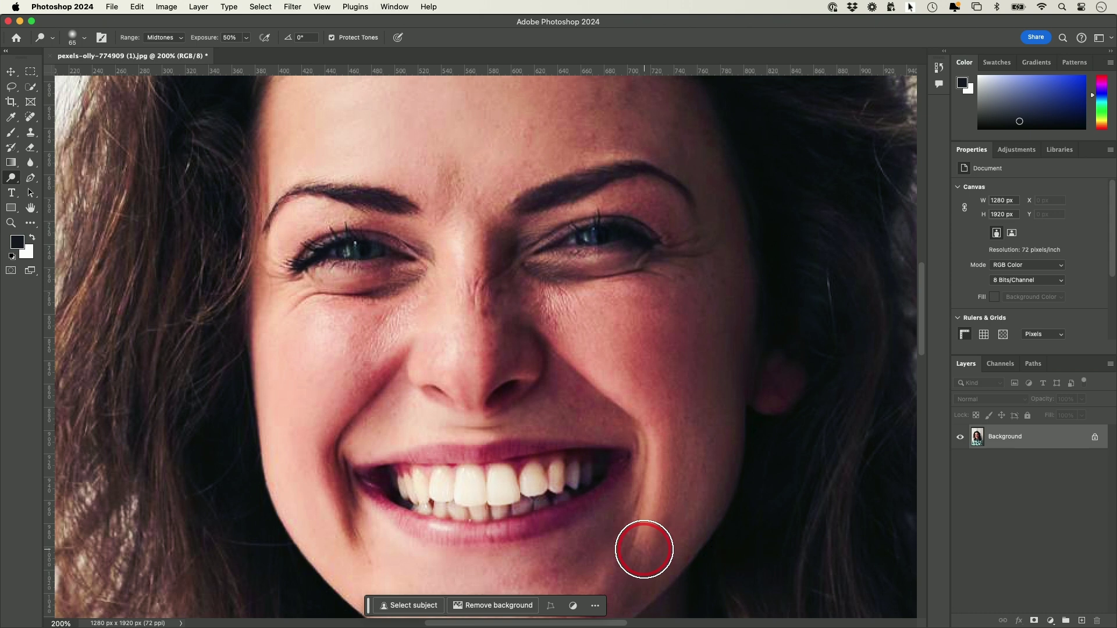
key(super+minus)
Step: Switch to the Burn Tool and darken between the eyebrows and across the forehead
drag(12, 180, 44, 190)
click(409, 284)
click(535, 423)
click(475, 333)
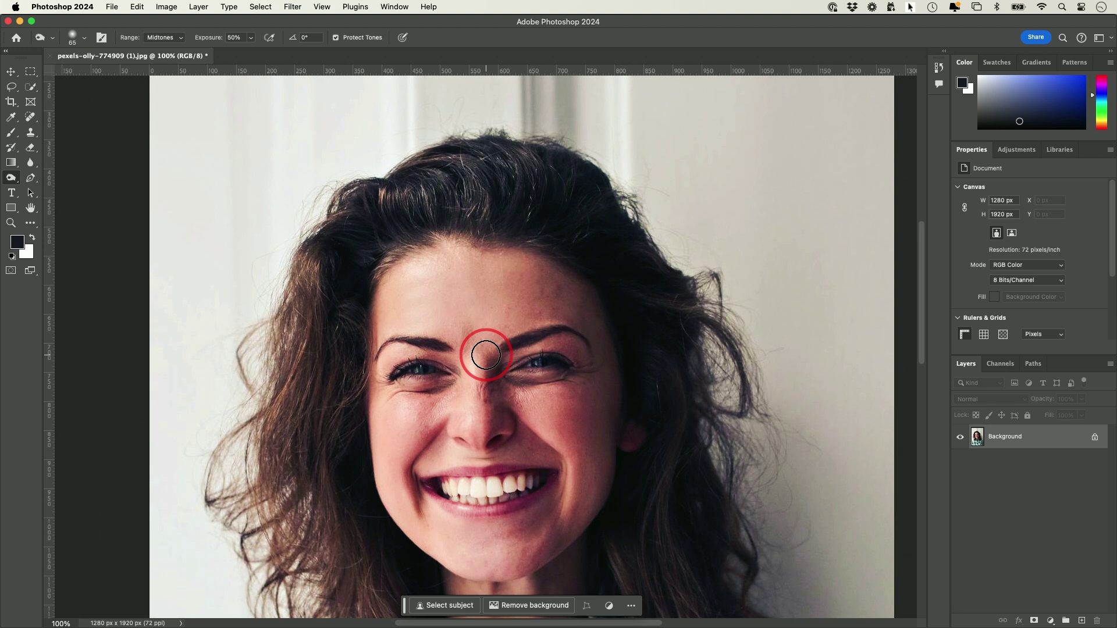
key(super+equal)
click(486, 354)
mouse_move(486, 355)
mouse_down()
mouse_move(498, 327)
mouse_move(388, 326)
mouse_move(370, 314)
mouse_move(511, 298)
mouse_move(562, 330)
mouse_move(523, 298)
mouse_move(370, 310)
mouse_move(516, 326)
mouse_move(399, 307)
mouse_move(341, 267)
mouse_move(333, 245)
mouse_move(393, 236)
mouse_move(419, 261)
mouse_move(407, 287)
mouse_move(345, 279)
mouse_move(364, 275)
mouse_move(344, 317)
mouse_move(387, 268)
mouse_move(412, 264)
mouse_move(401, 260)
mouse_move(484, 304)
mouse_up()
Step: Burn a forehead spot, adjust brush size and hardness, then lighten the skin around the brows
scroll(484, 302, down, 5)
click(347, 244)
click(109, 39)
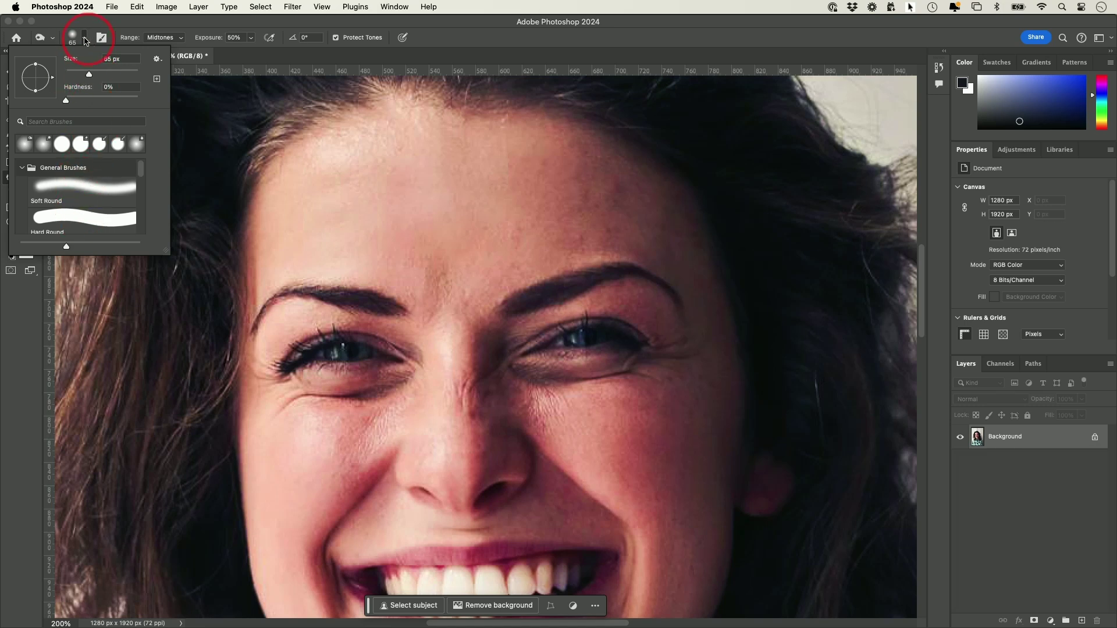
click(449, 252)
key(super+minus)
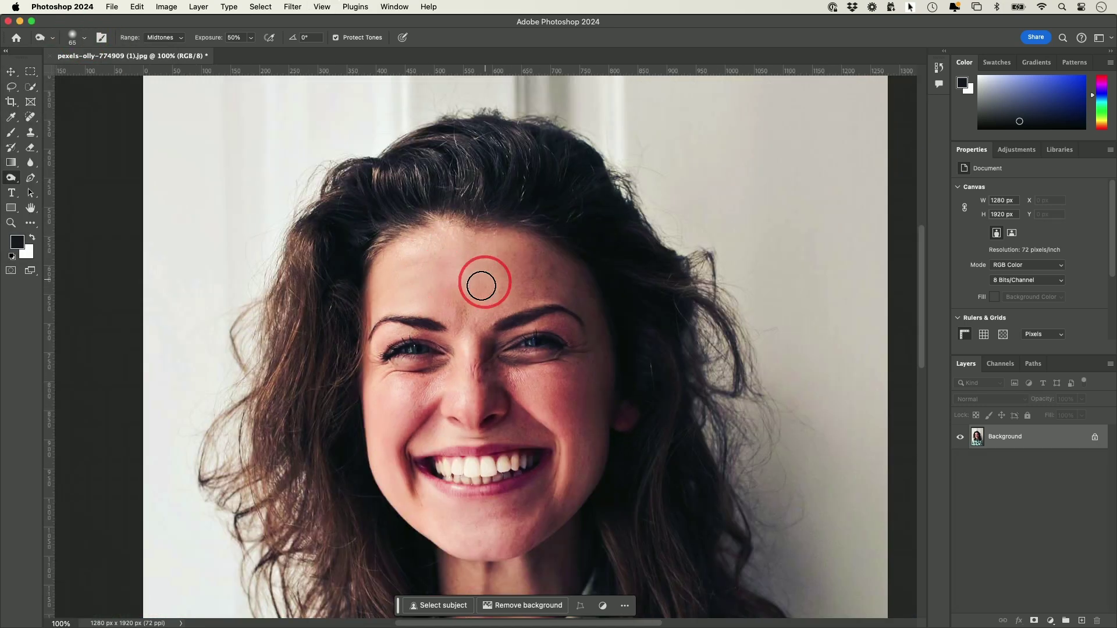
mouse_move(534, 320)
mouse_down()
mouse_move(486, 314)
mouse_move(508, 322)
mouse_move(458, 313)
mouse_move(423, 284)
mouse_move(410, 291)
mouse_move(407, 273)
mouse_move(493, 312)
mouse_move(168, 16)
mouse_up()
click(136, 7)
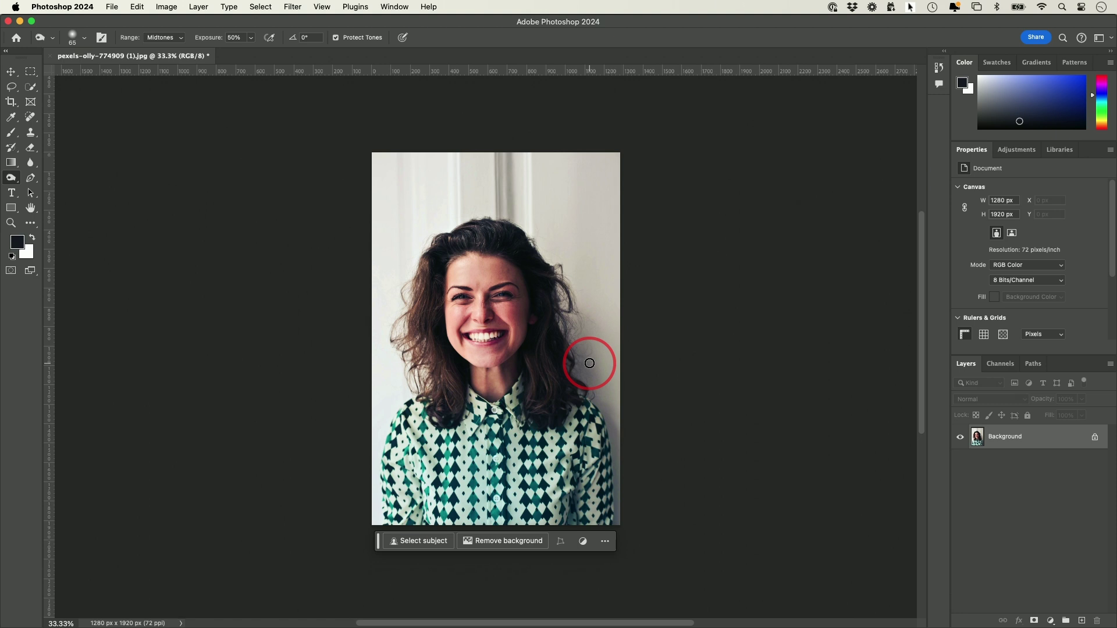
Step: With the Move tool, run Select subject and mask the pale backdrop away from the woman
click(12, 73)
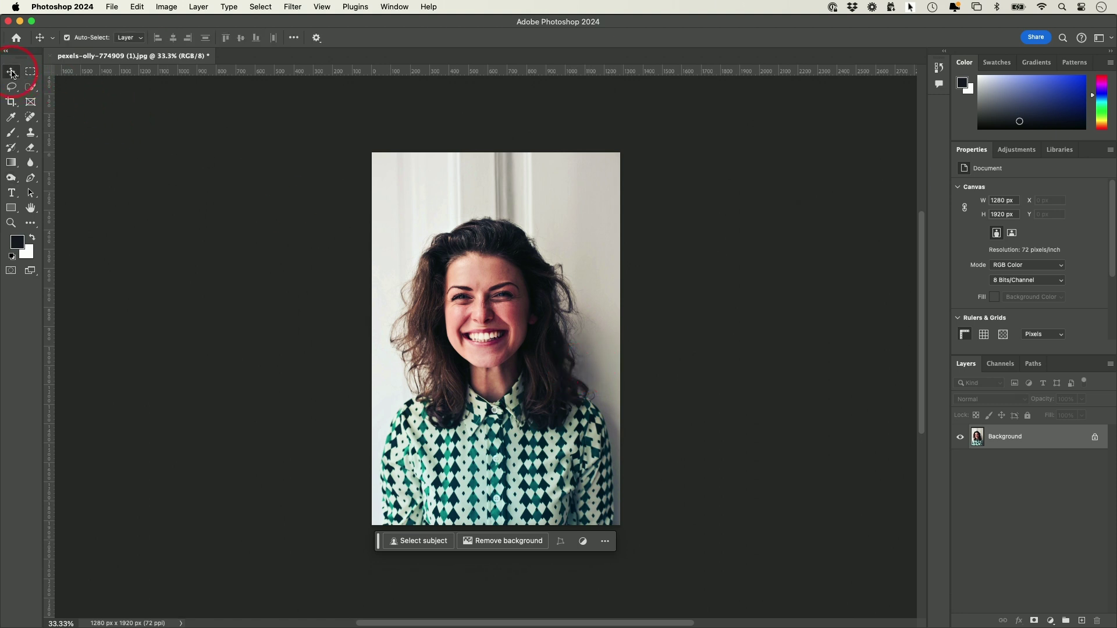
mouse_move(13, 74)
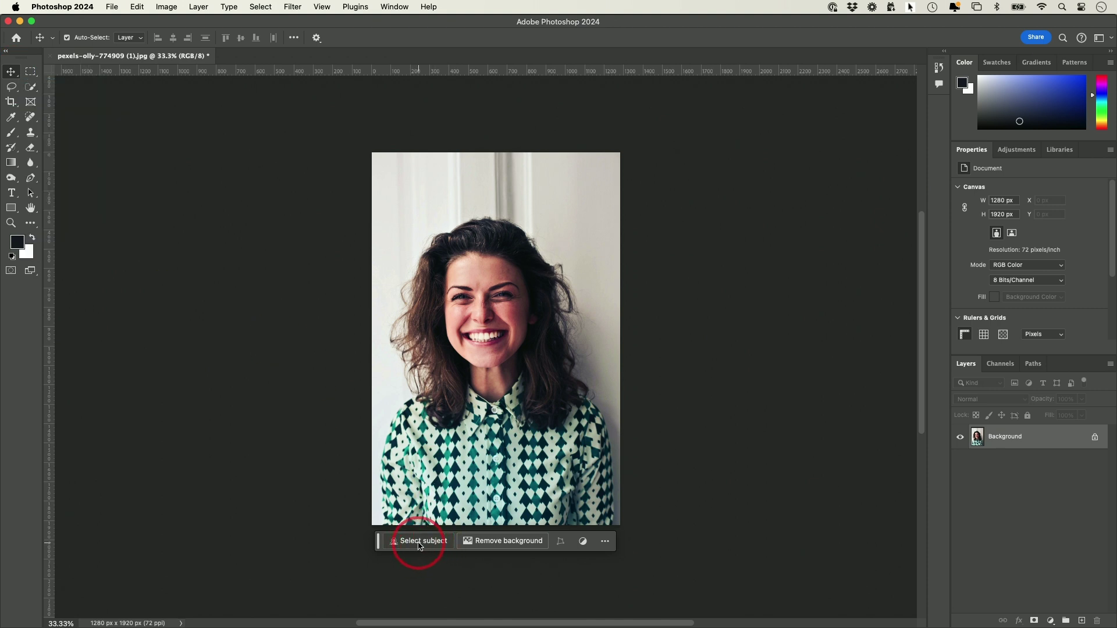
mouse_move(366, 546)
mouse_down()
mouse_move(323, 555)
mouse_move(444, 565)
mouse_move(409, 540)
mouse_move(559, 491)
mouse_move(387, 550)
mouse_up()
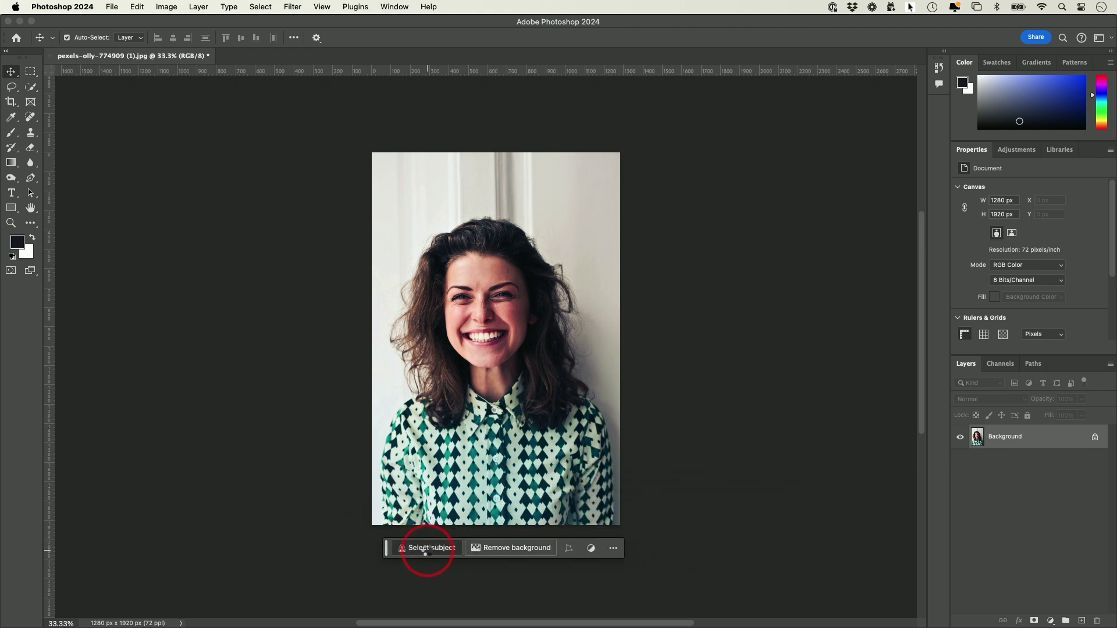
click(425, 550)
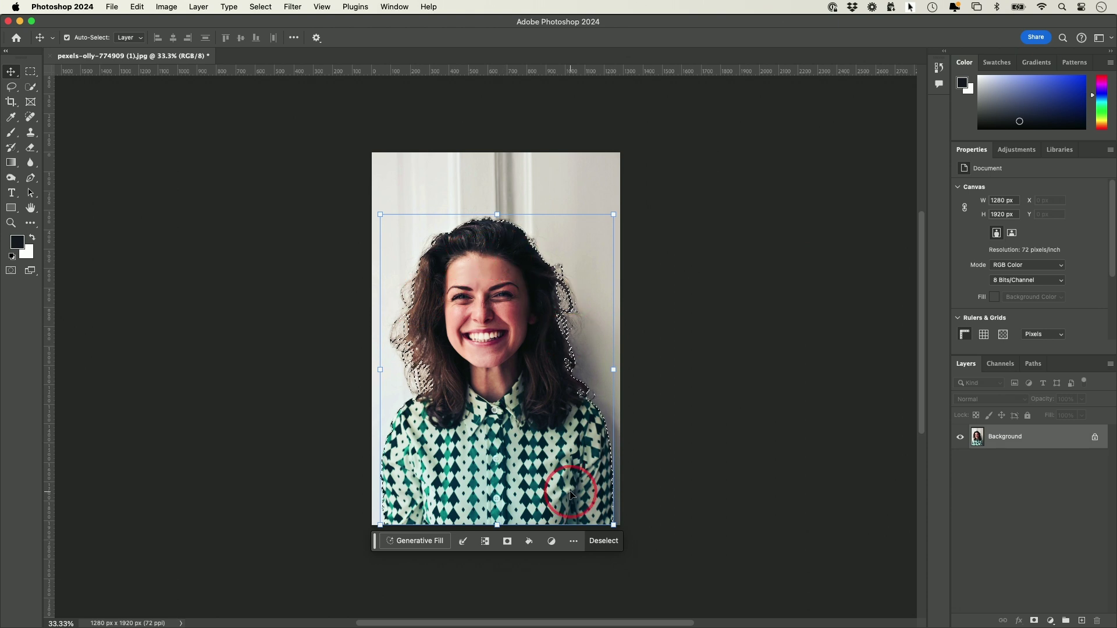
click(507, 542)
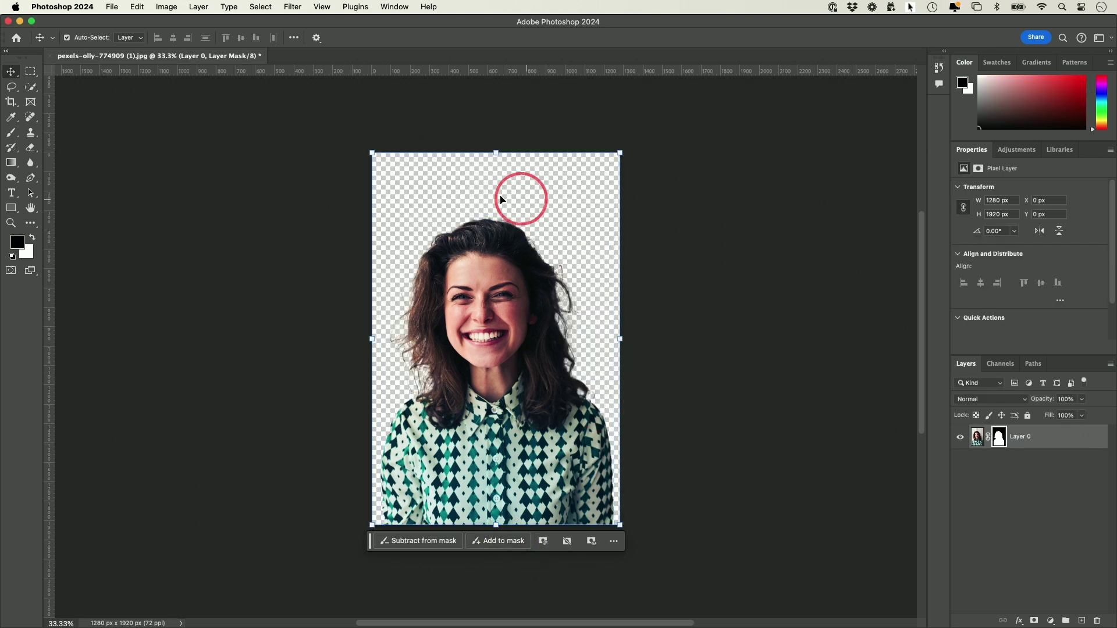
Step: Check Layer 0's photo and mask thumbnails, nudge the cut-out back to zero offset, and deselect
click(977, 441)
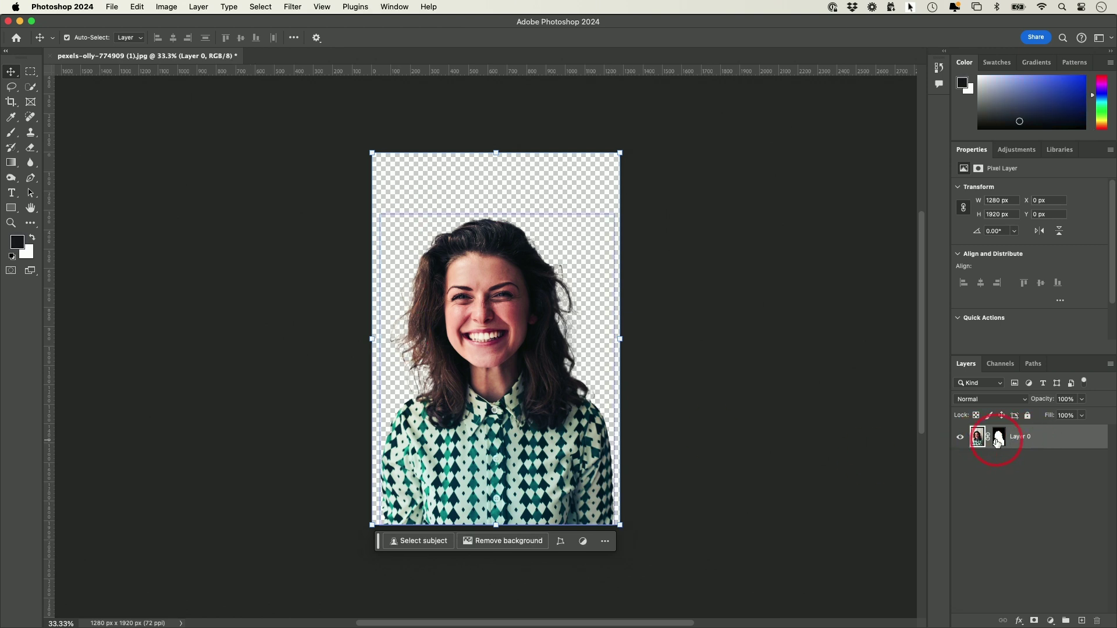
click(998, 439)
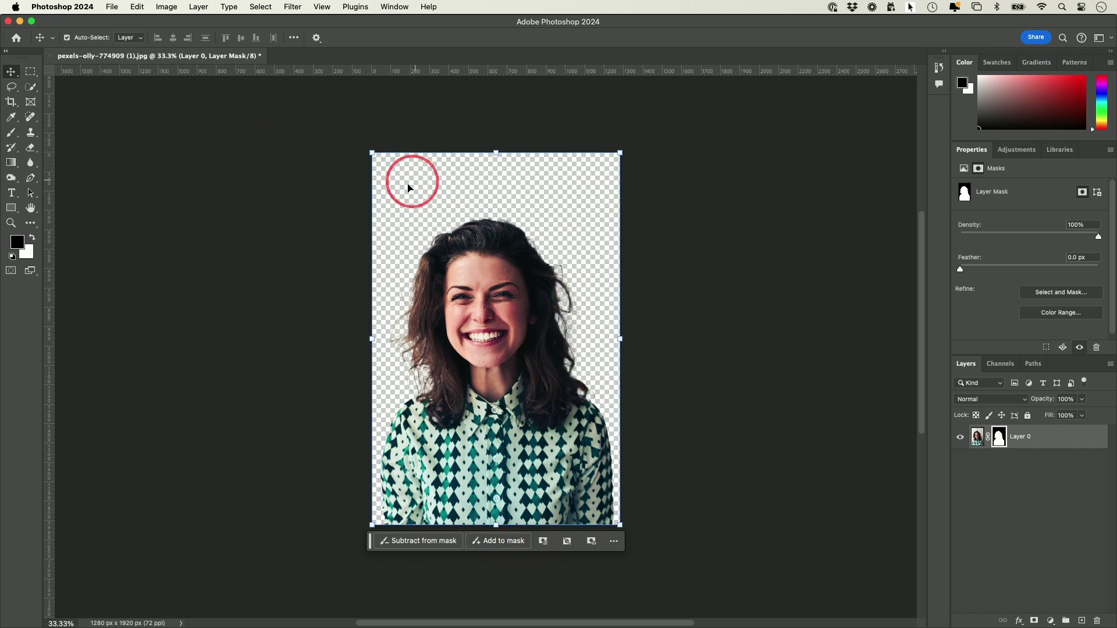
mouse_move(499, 329)
mouse_down()
mouse_move(656, 325)
mouse_move(465, 321)
mouse_move(588, 318)
mouse_move(503, 348)
mouse_move(498, 335)
mouse_up()
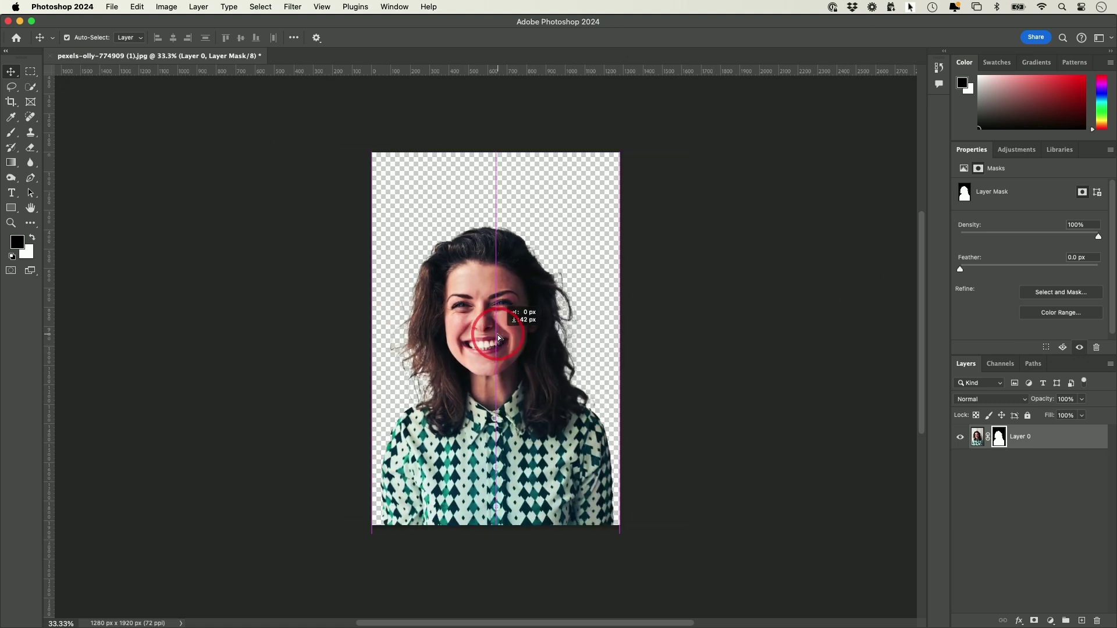
drag(497, 334, 498, 323)
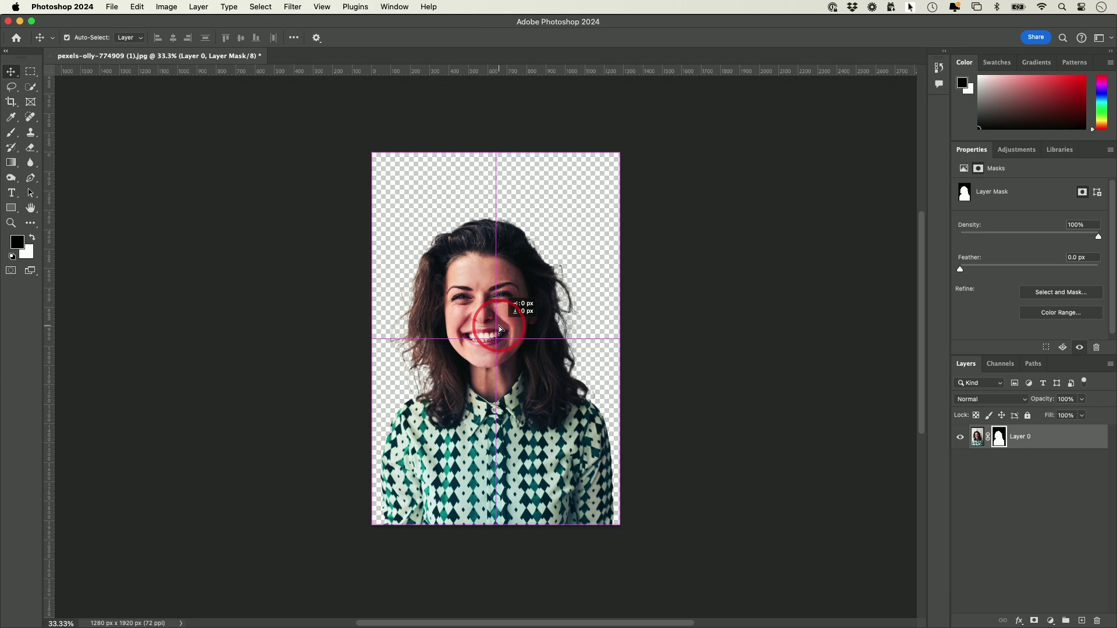
mouse_move(500, 329)
mouse_down()
mouse_move(501, 315)
mouse_move(502, 325)
mouse_up()
click(910, 469)
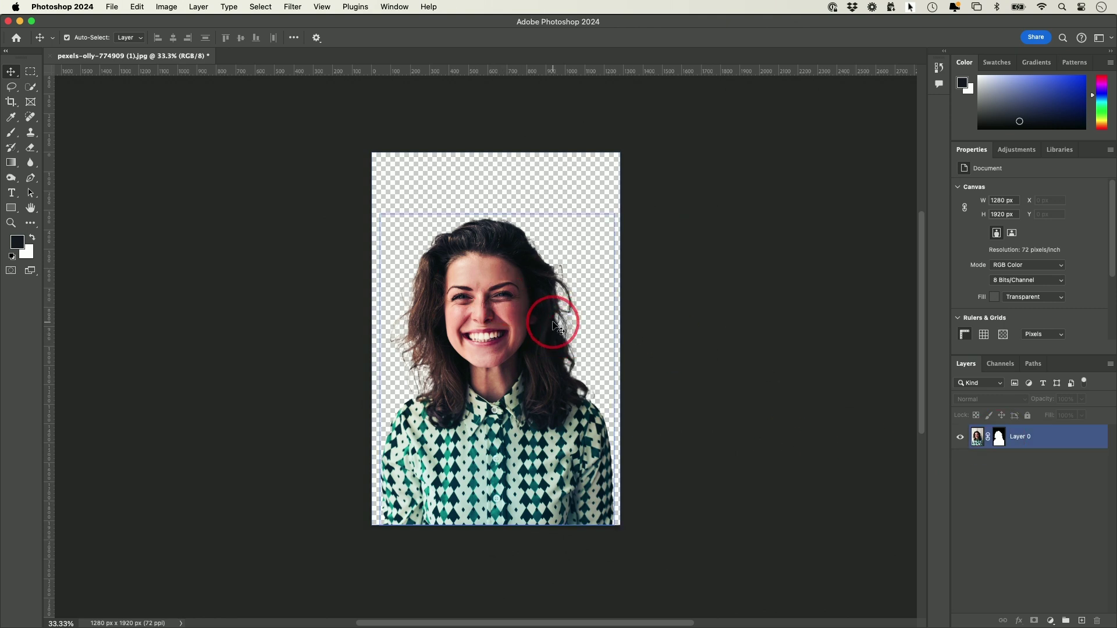
click(416, 267)
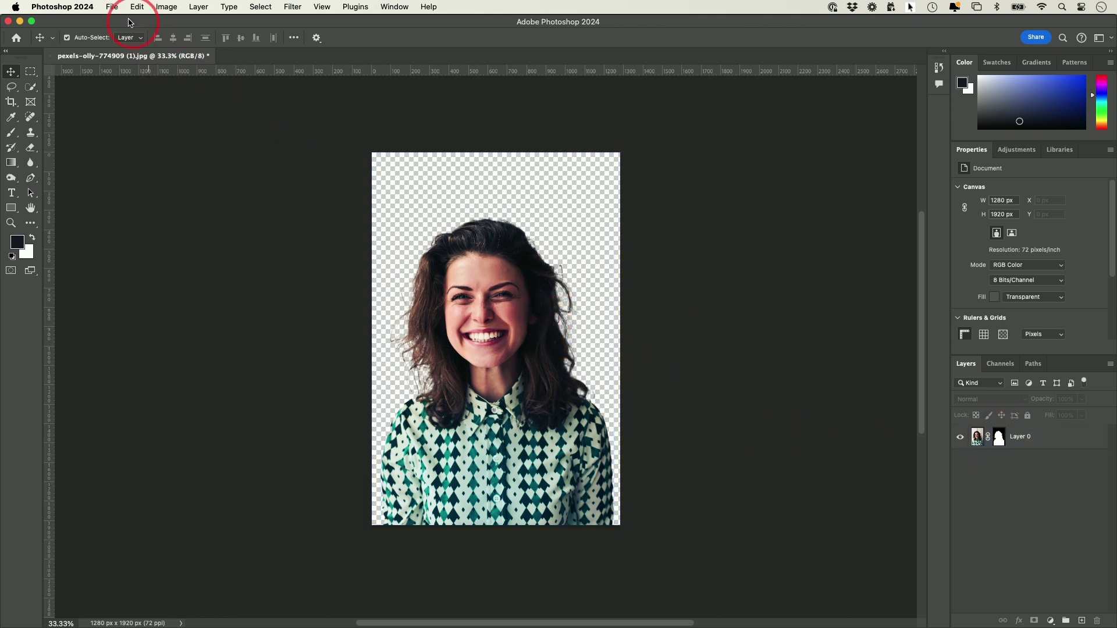
Step: Save As pexels-olly-774909 (1).psd in Photoshop format in the Photoshop Tutorial folder
click(112, 7)
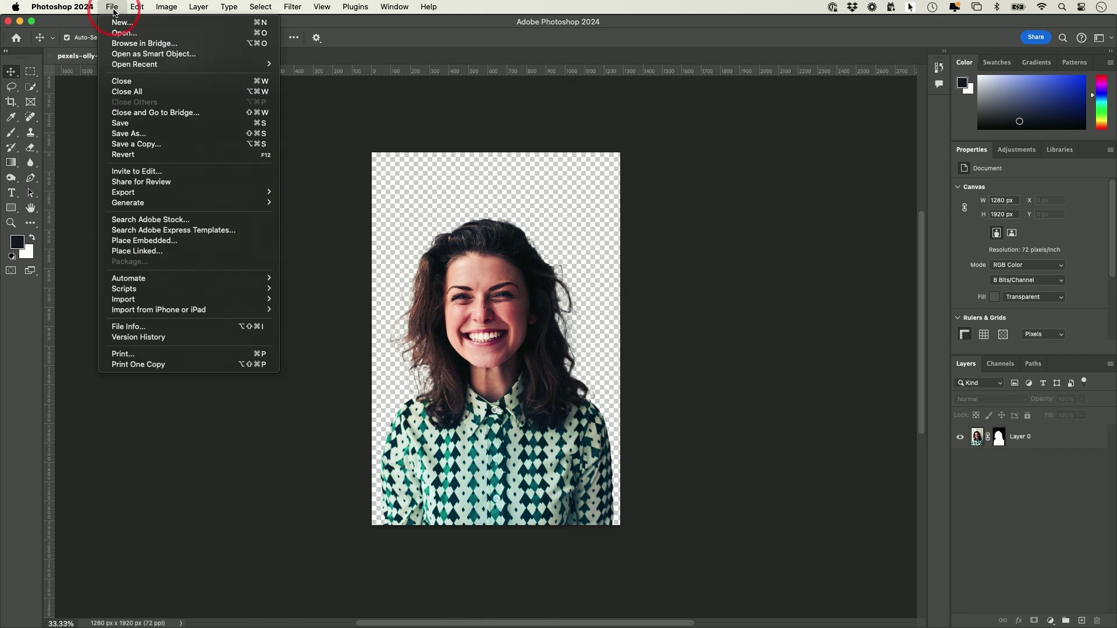
click(144, 138)
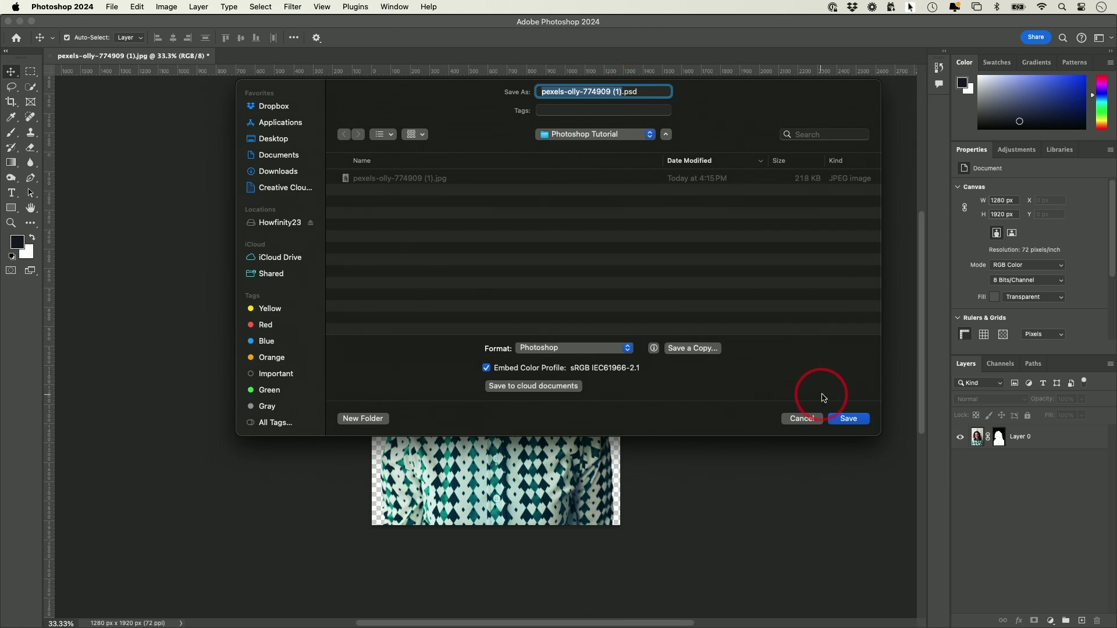
click(849, 420)
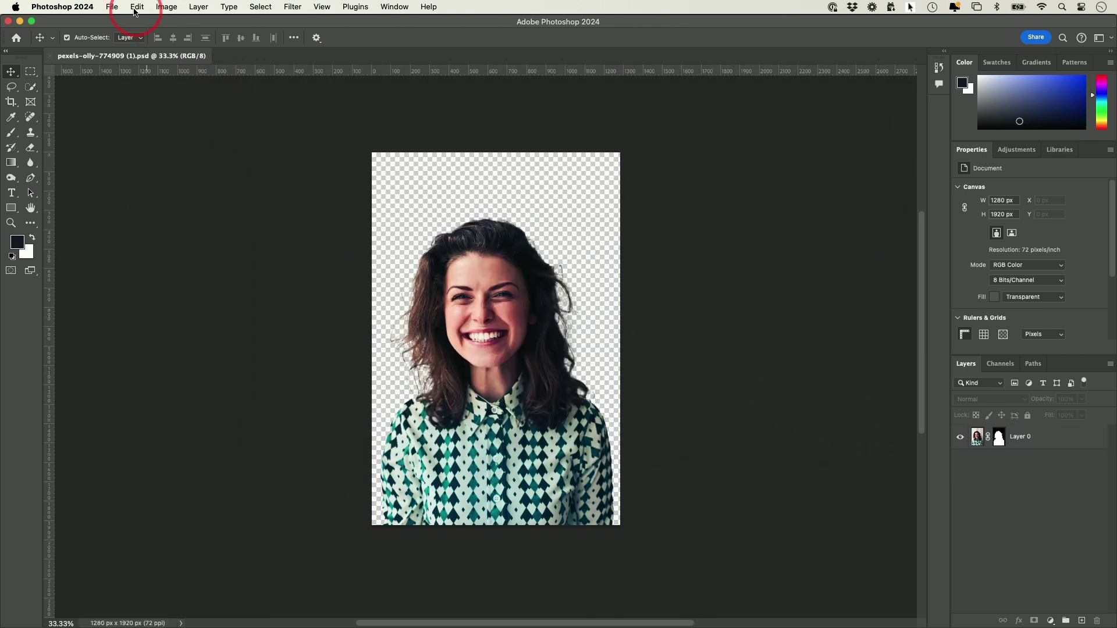
Step: In Export As, compare the PNG and JPG formats and settle on JPG
click(112, 6)
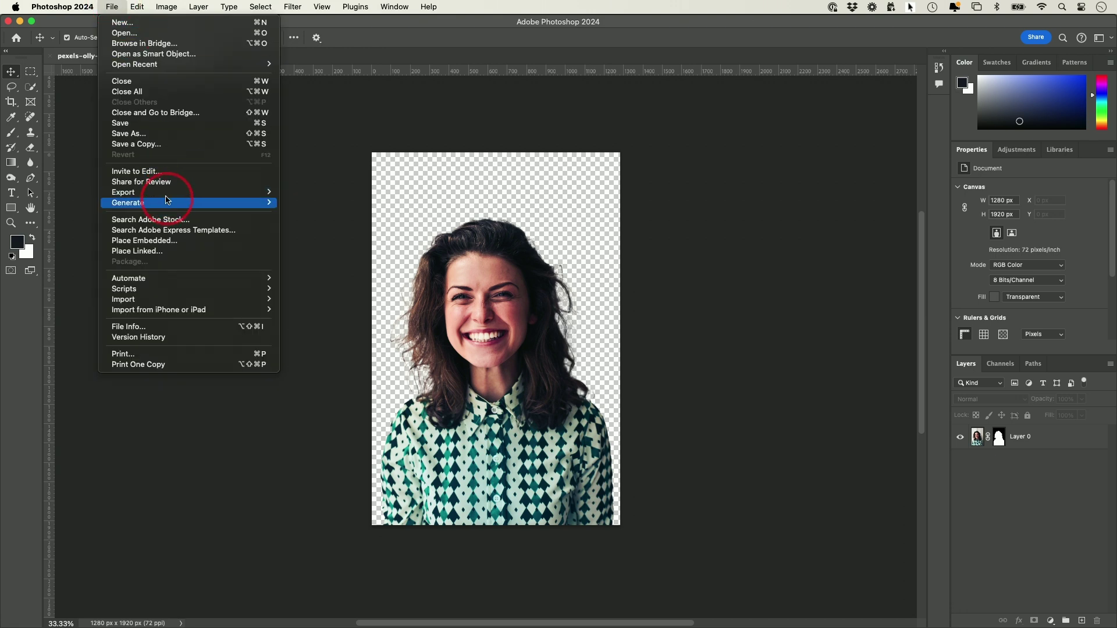
mouse_move(157, 192)
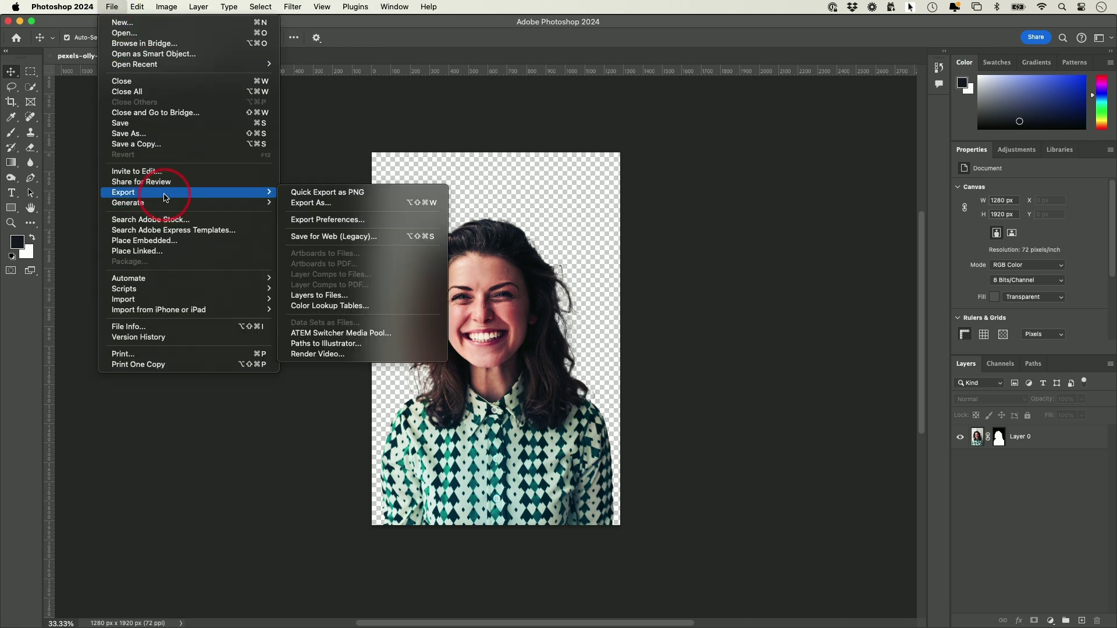
click(329, 203)
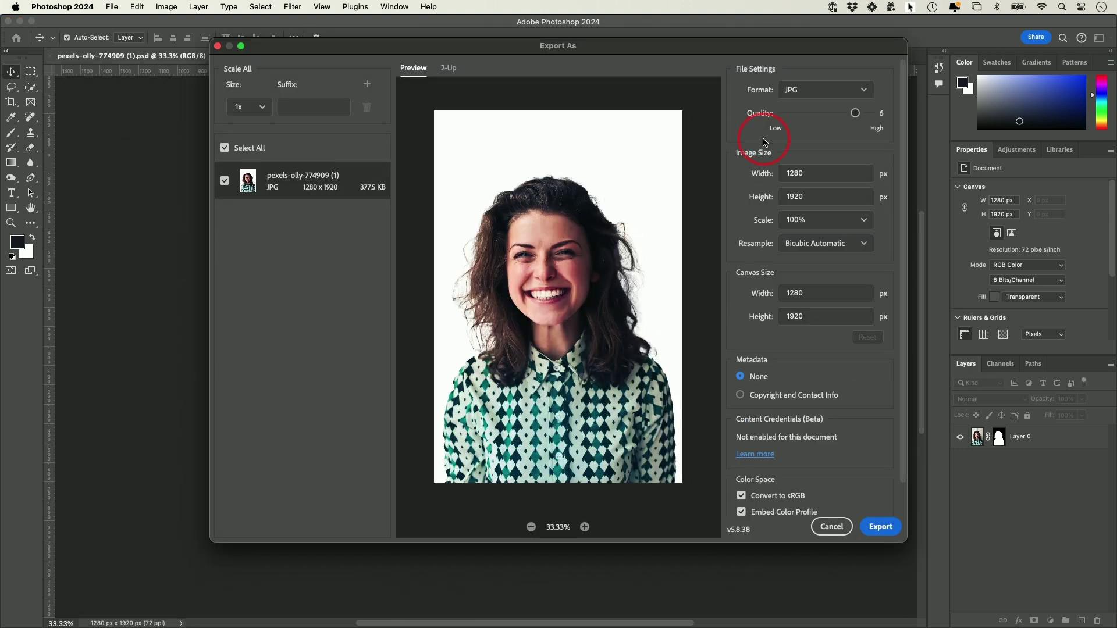
click(814, 93)
click(820, 134)
click(810, 93)
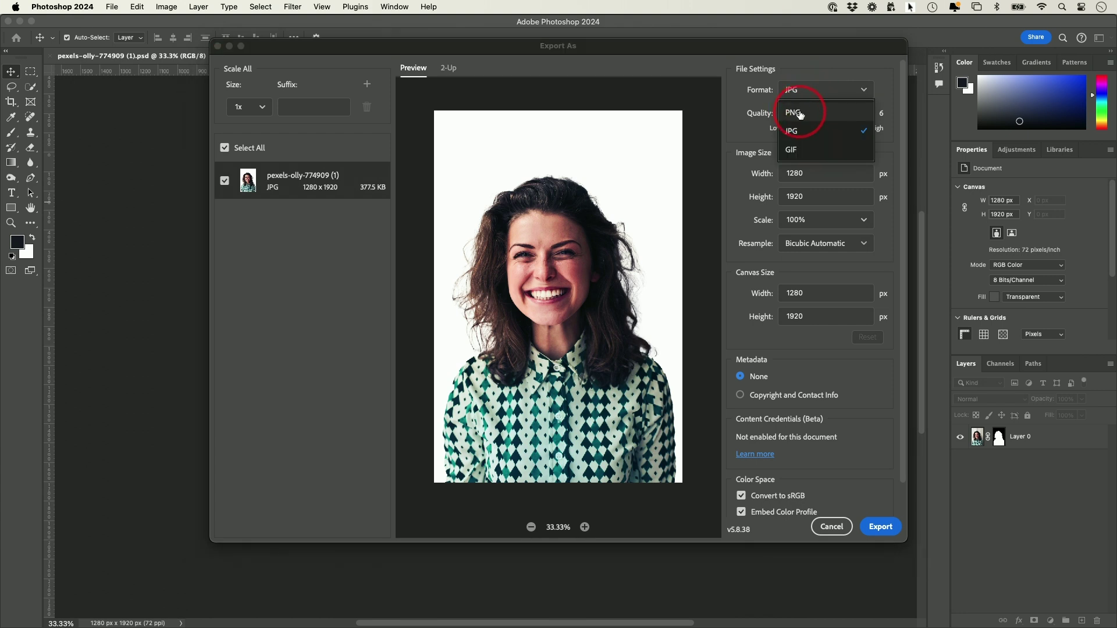
click(800, 114)
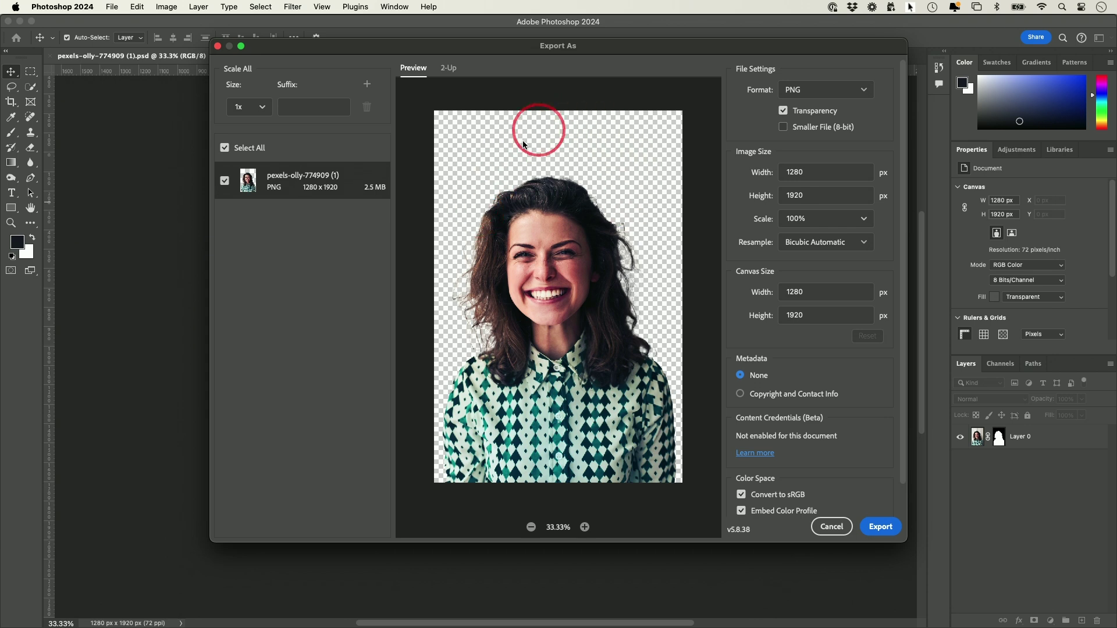
click(815, 90)
click(798, 129)
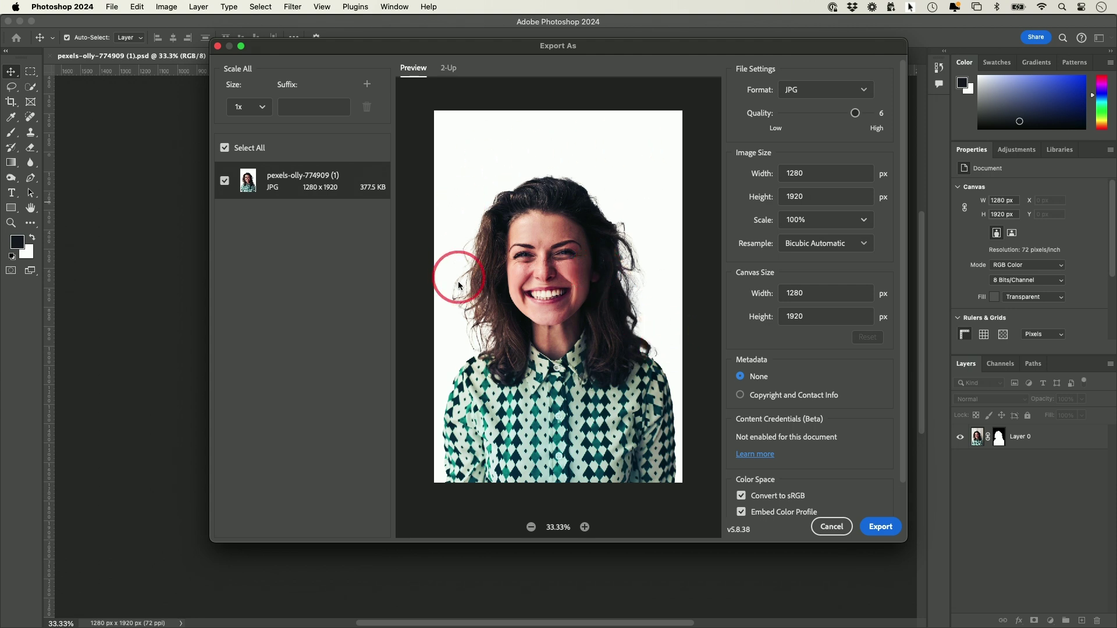
Step: Export the JPG as pexels-olly-774909 (1)-retouch into the Photoshop Tutorial folder
key(Return)
click(623, 92)
text(-retouch)
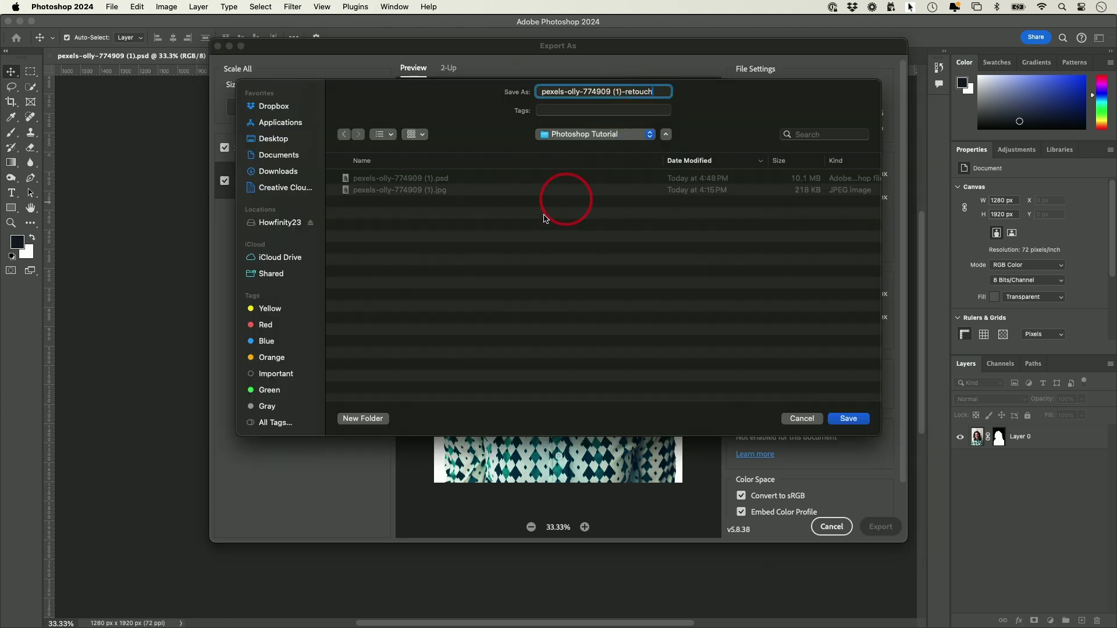
click(848, 418)
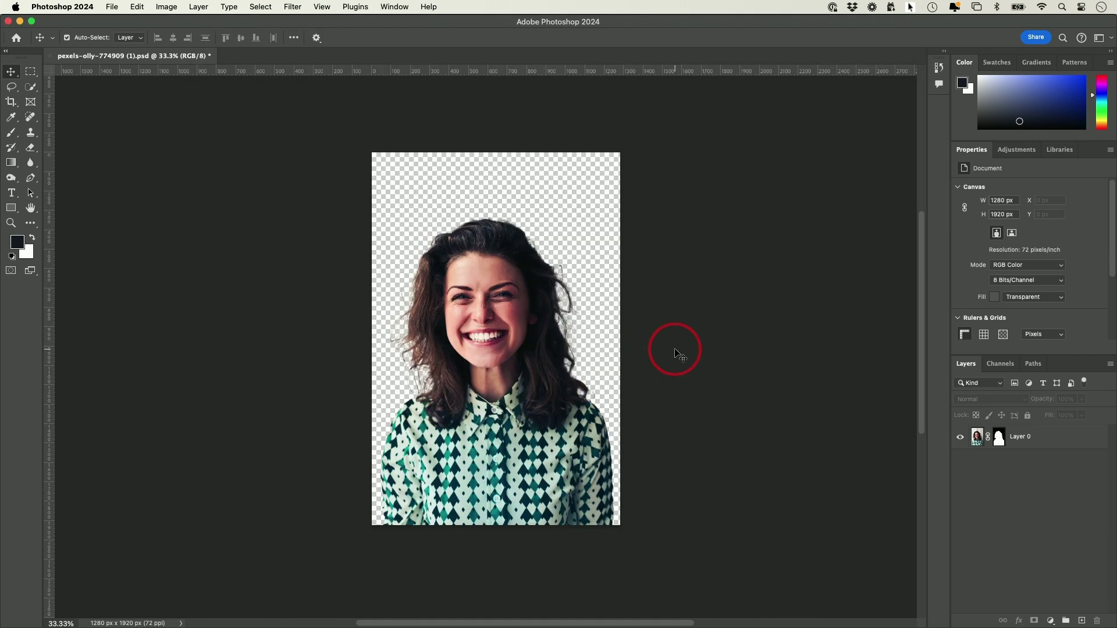
Step: Create a white HDTV 1080p (1920×1080 px, 72 ppi) document from the Film & Video presets
click(16, 39)
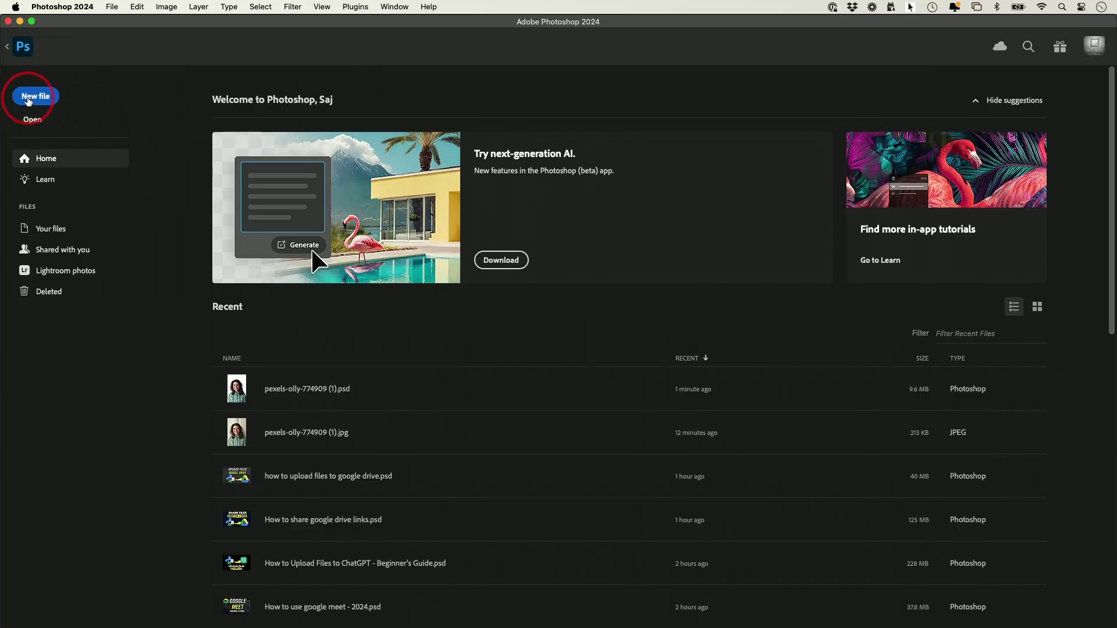
click(35, 97)
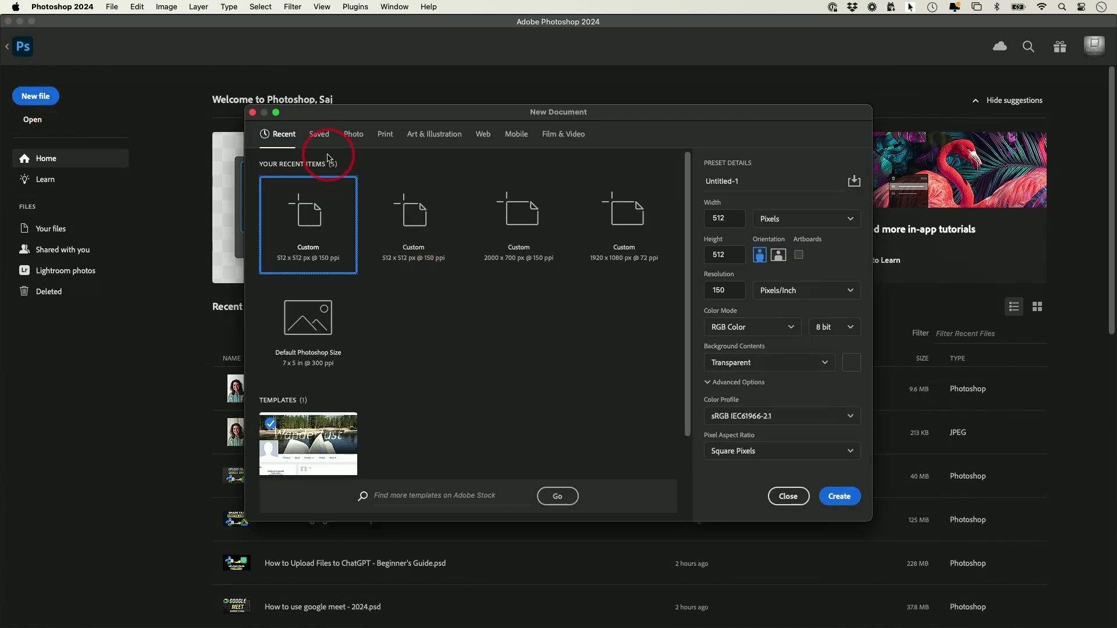
click(319, 136)
click(354, 135)
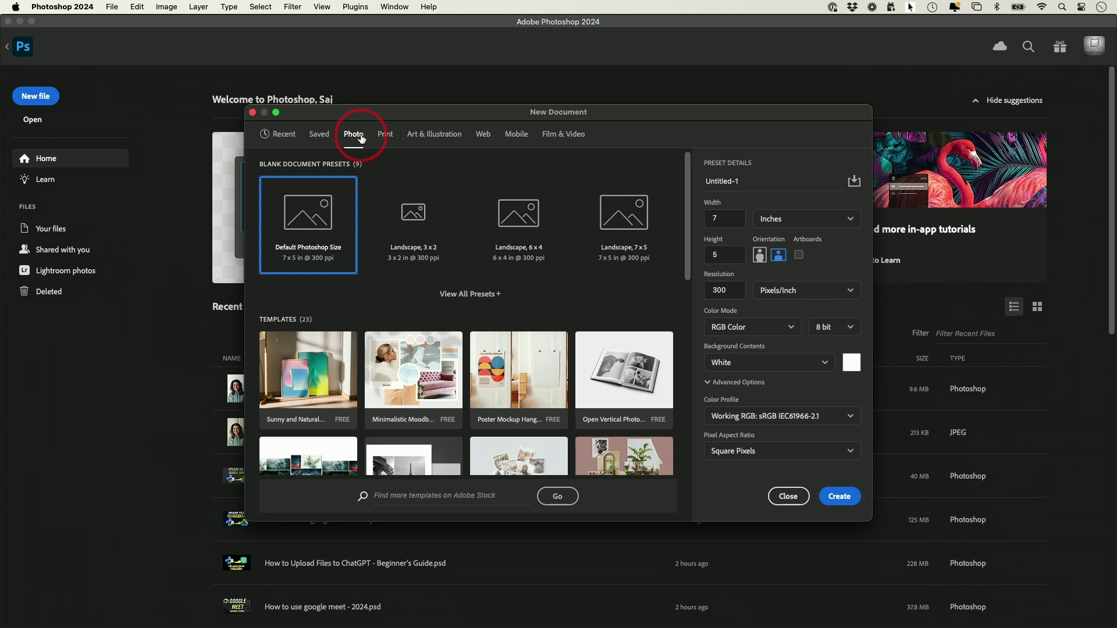
click(428, 139)
click(303, 213)
click(515, 218)
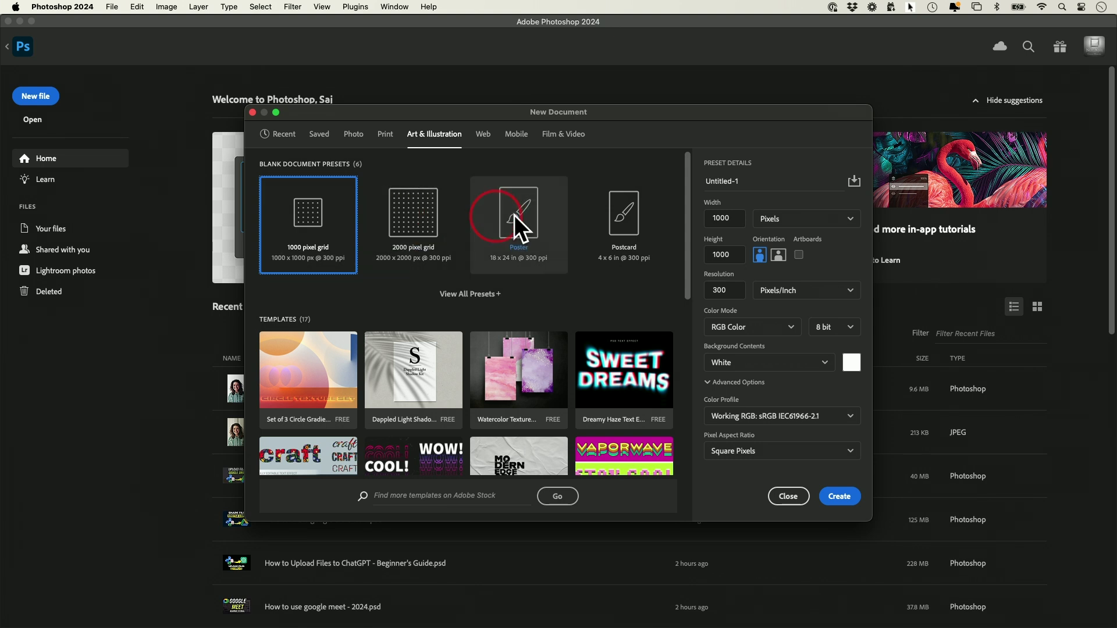
click(557, 140)
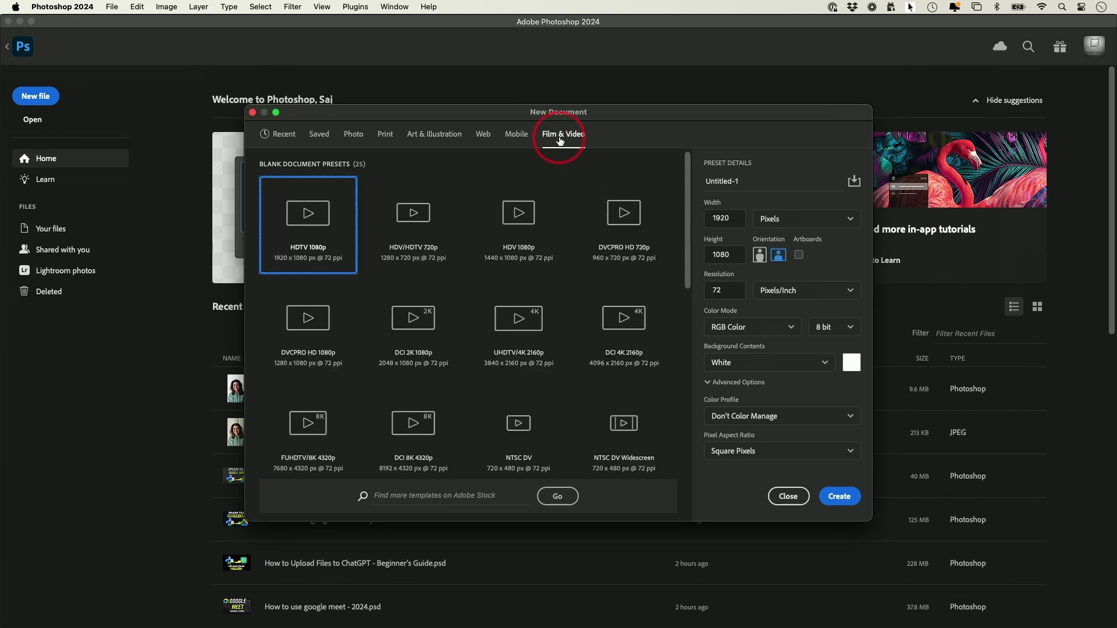
click(277, 261)
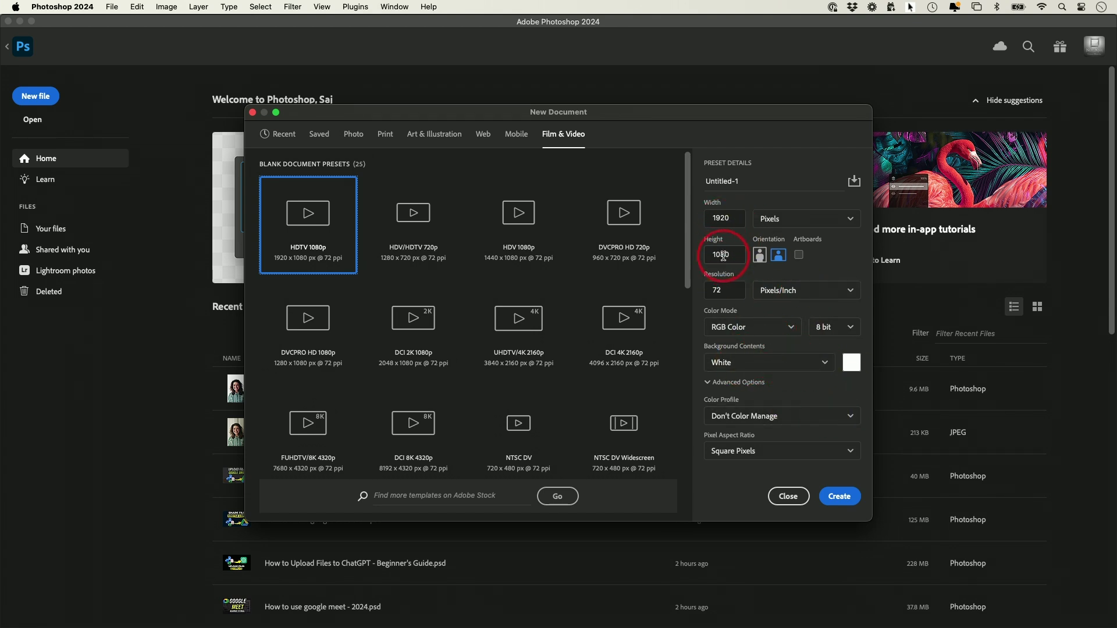
click(838, 504)
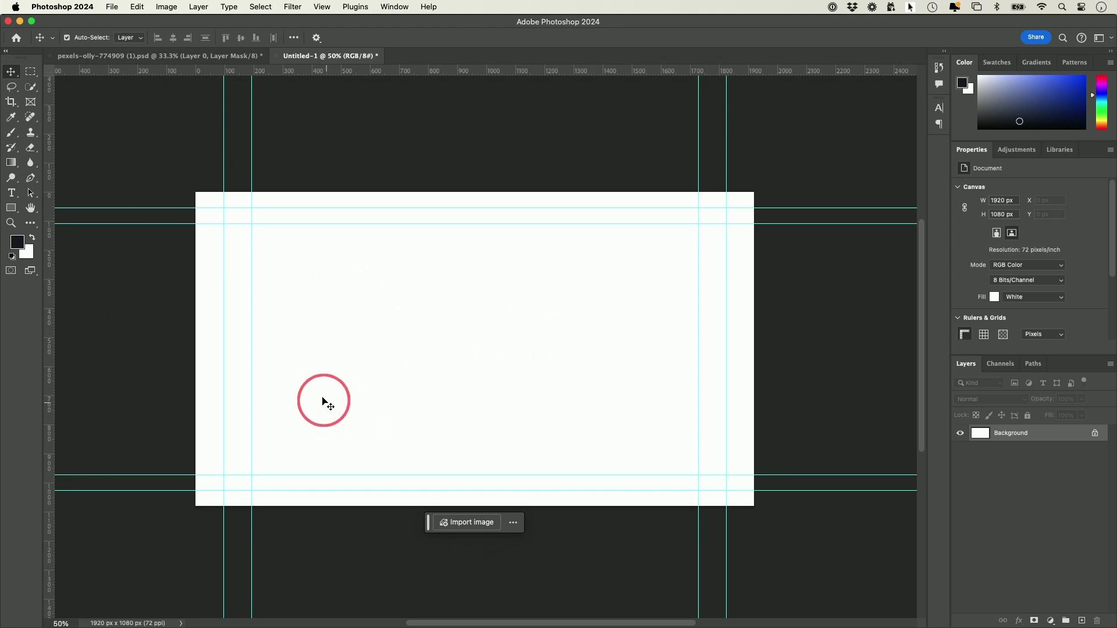
Step: Start a text layer at the canvas centre in Bebas Neue Pro
click(12, 194)
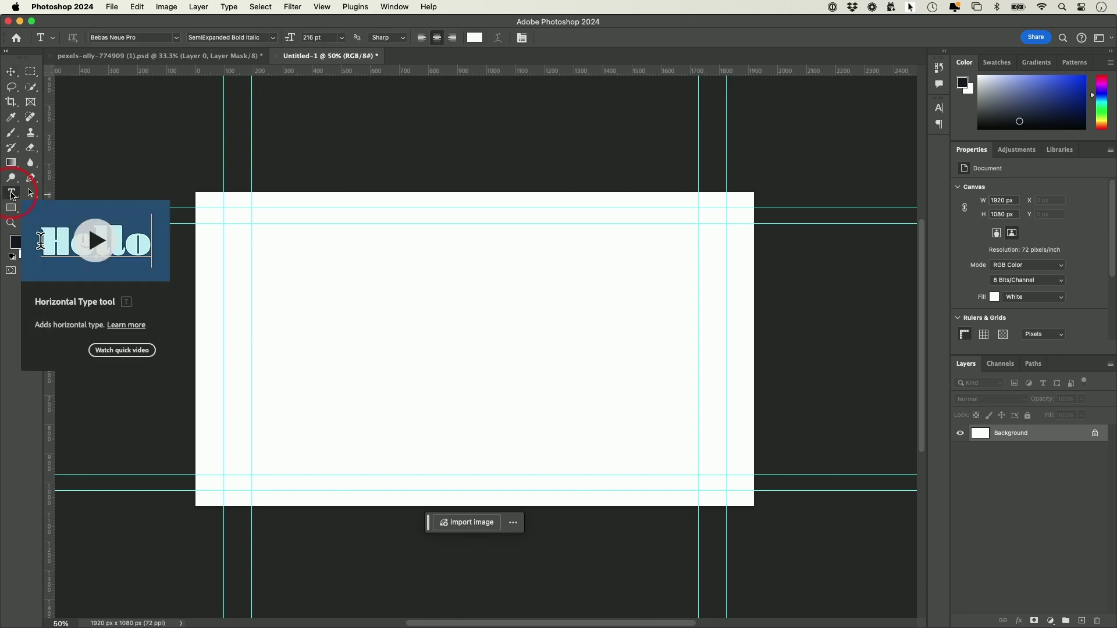
scroll(571, 304, left, 2)
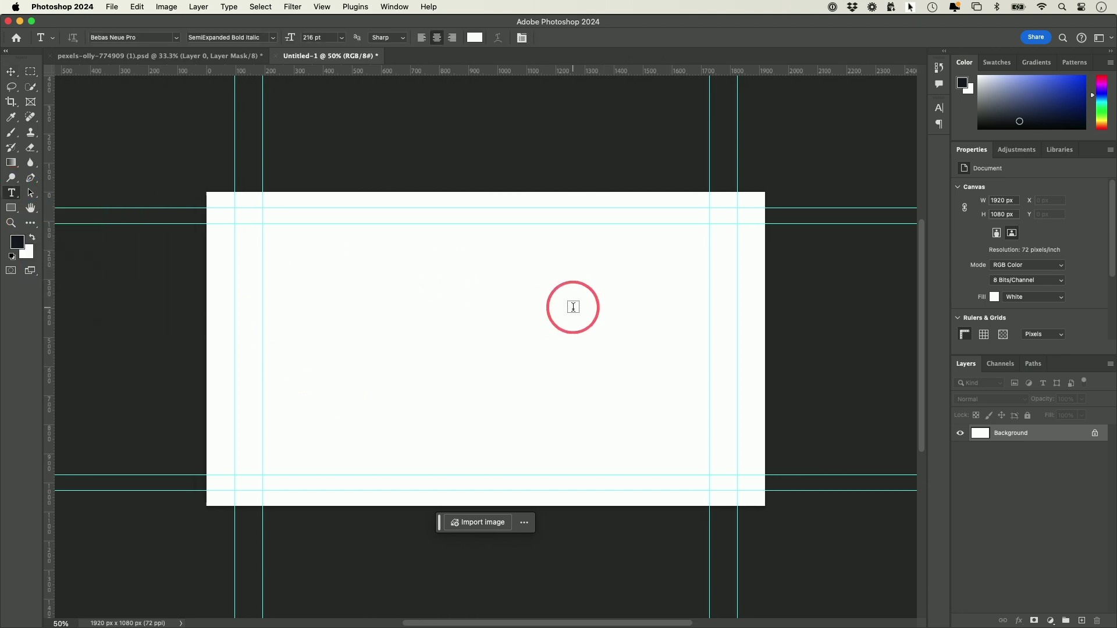
click(540, 340)
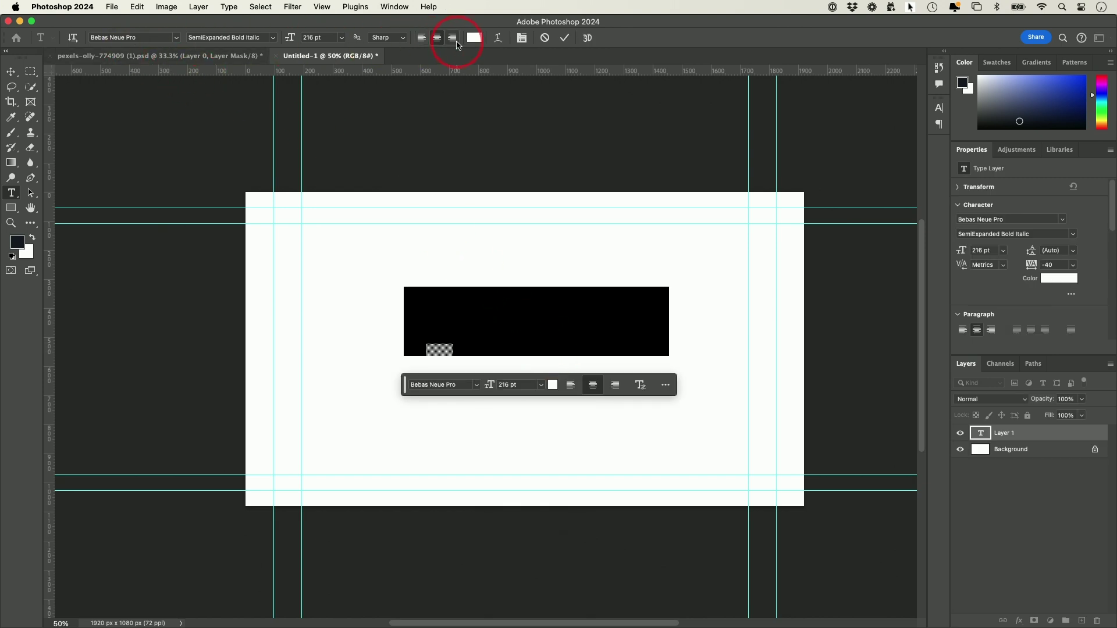
click(176, 39)
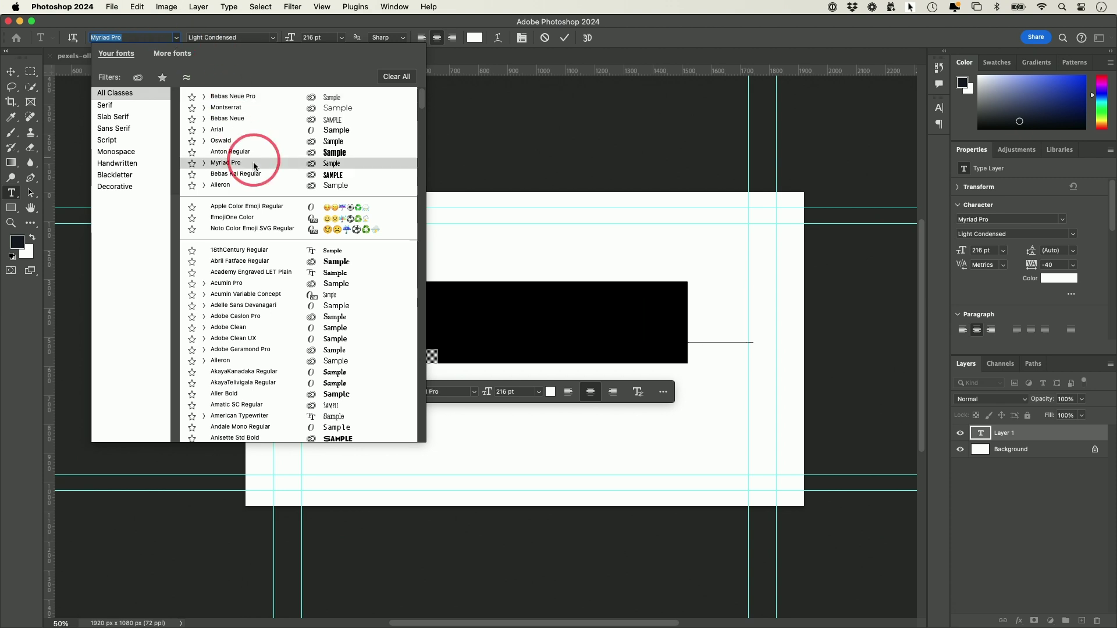
click(176, 40)
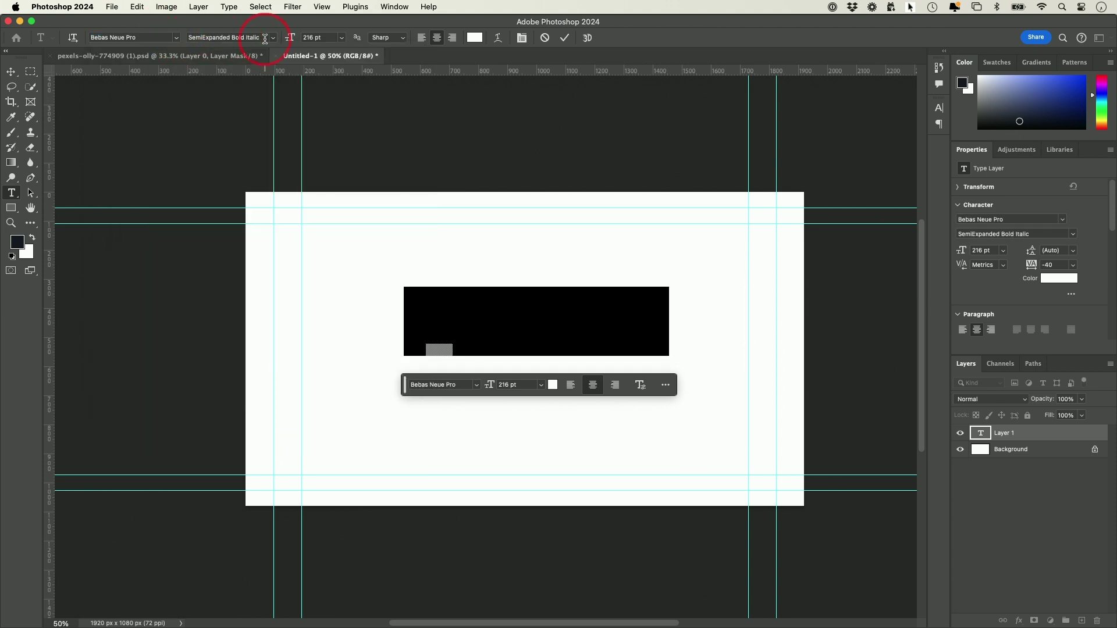
click(274, 39)
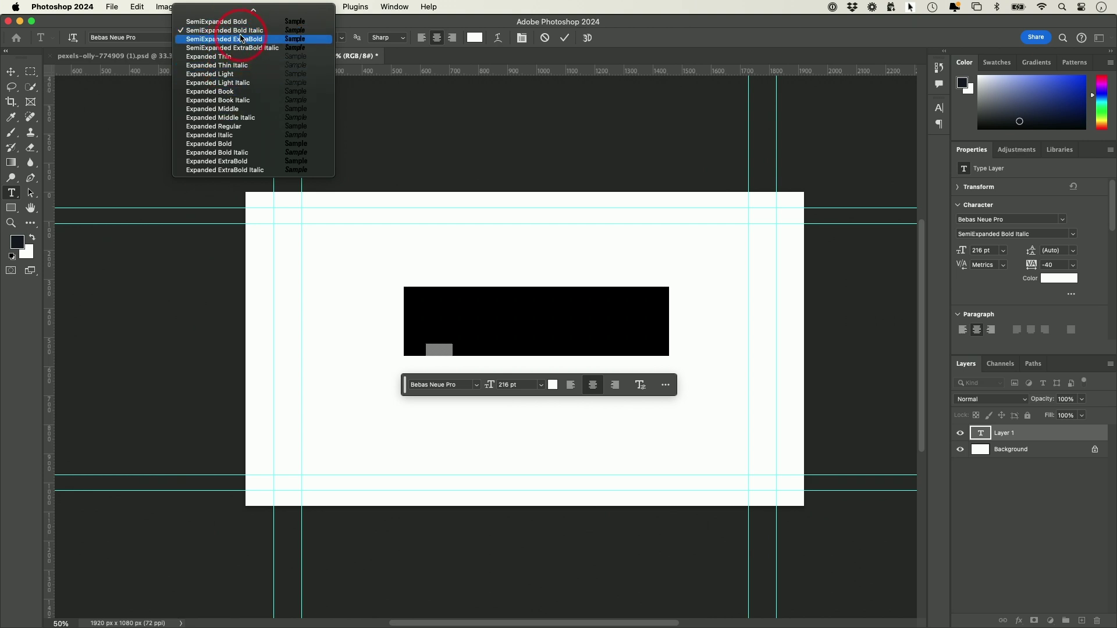
click(137, 32)
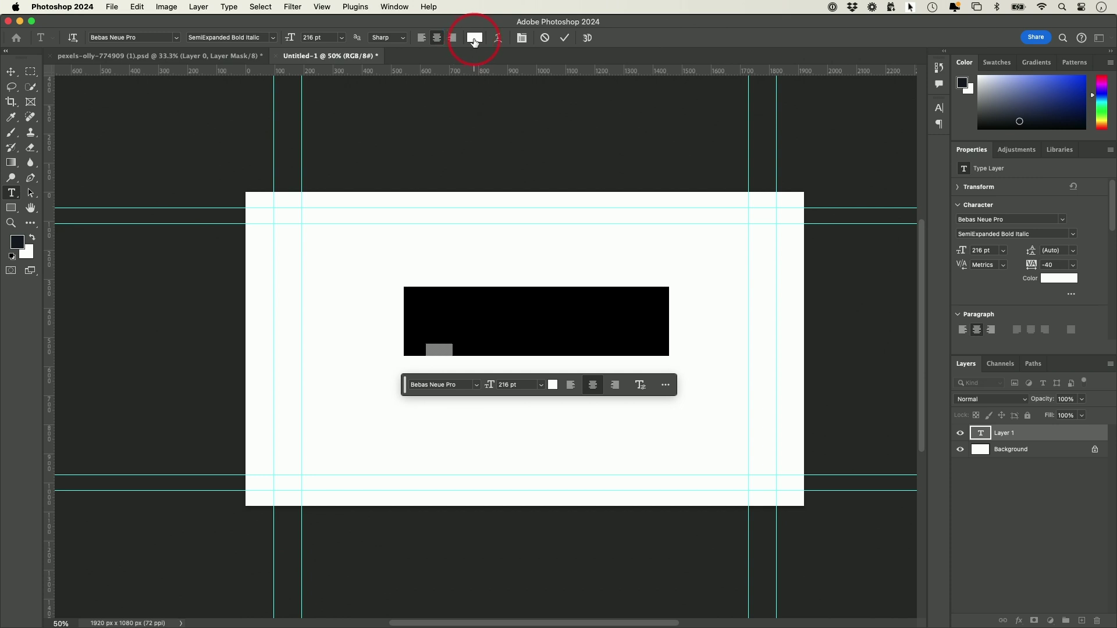
Step: Set the text colour to black
click(475, 40)
click(835, 305)
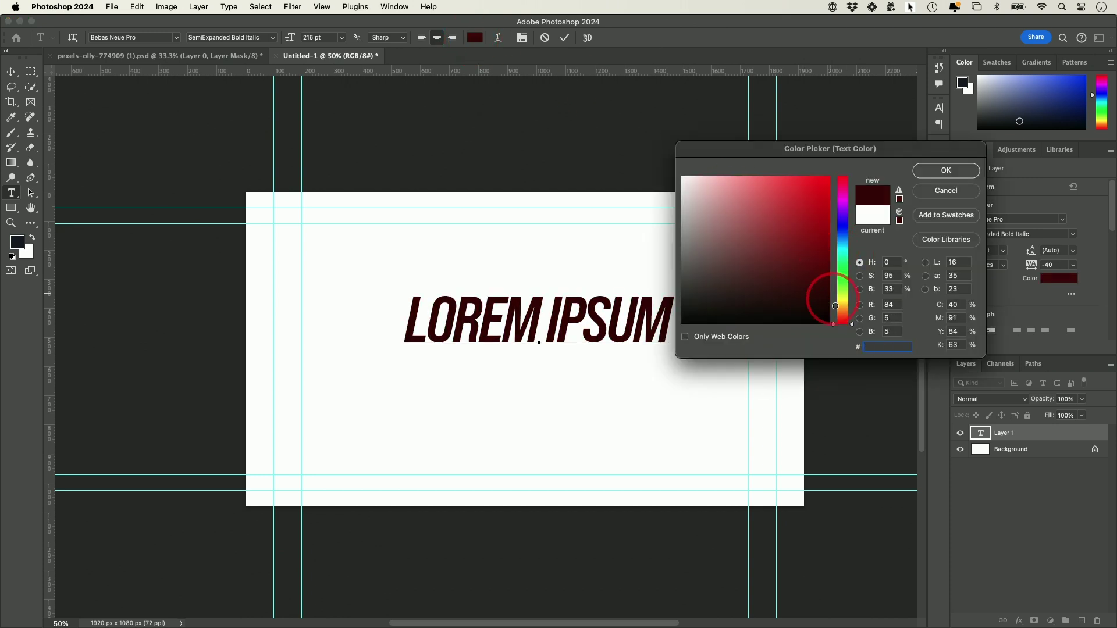
drag(835, 306, 828, 324)
click(933, 169)
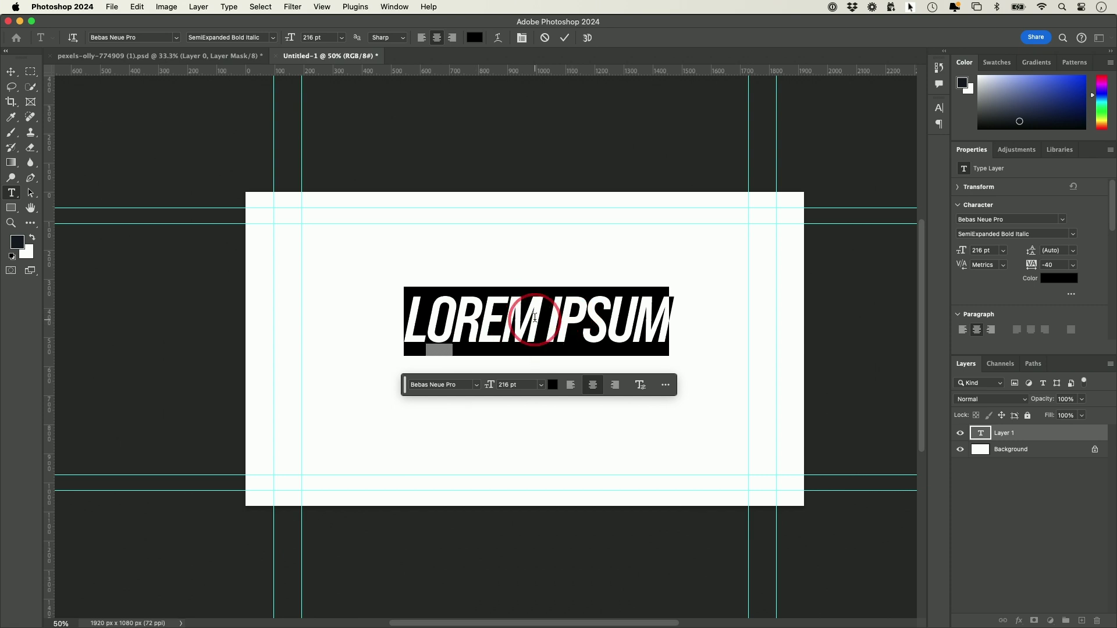
Step: Replace the placeholder with 'PHOTOSHOP TUTORIAL' / 'FOR BEGINNERS' on separate lines and commit it
key(BackSpace)
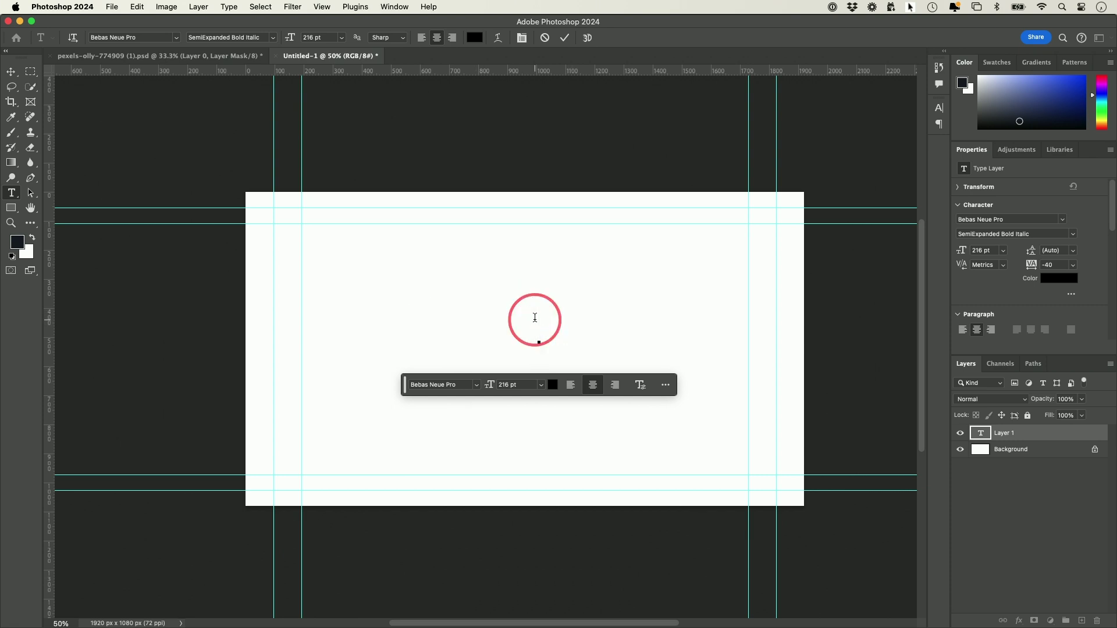
text(PHOTOSH)
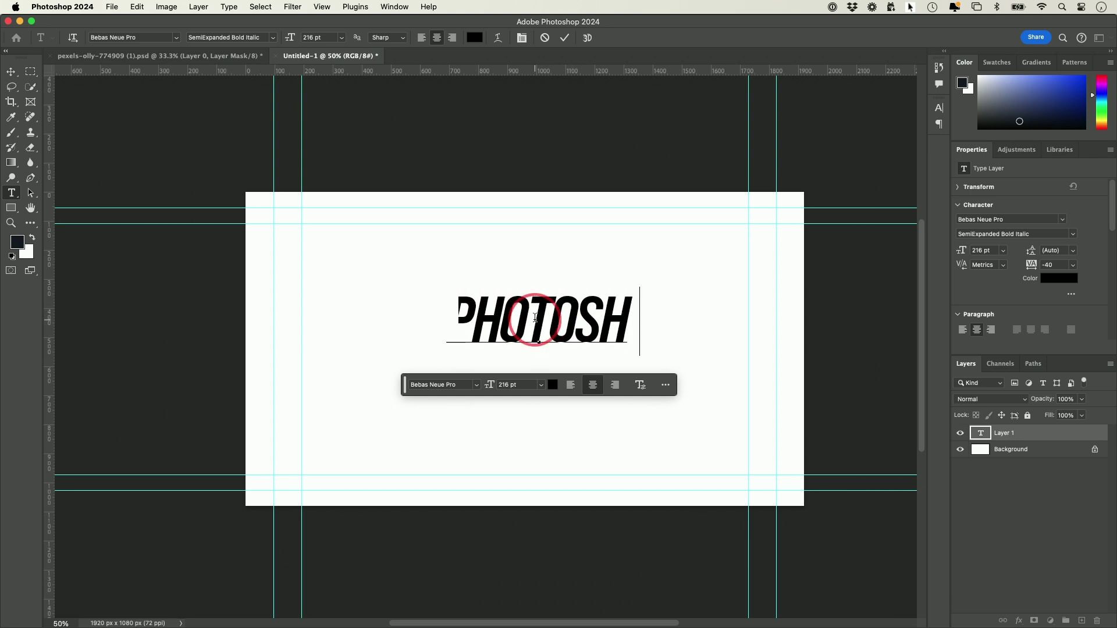
text(OP TUTORIAL)
key(Return)
text(FOR BE)
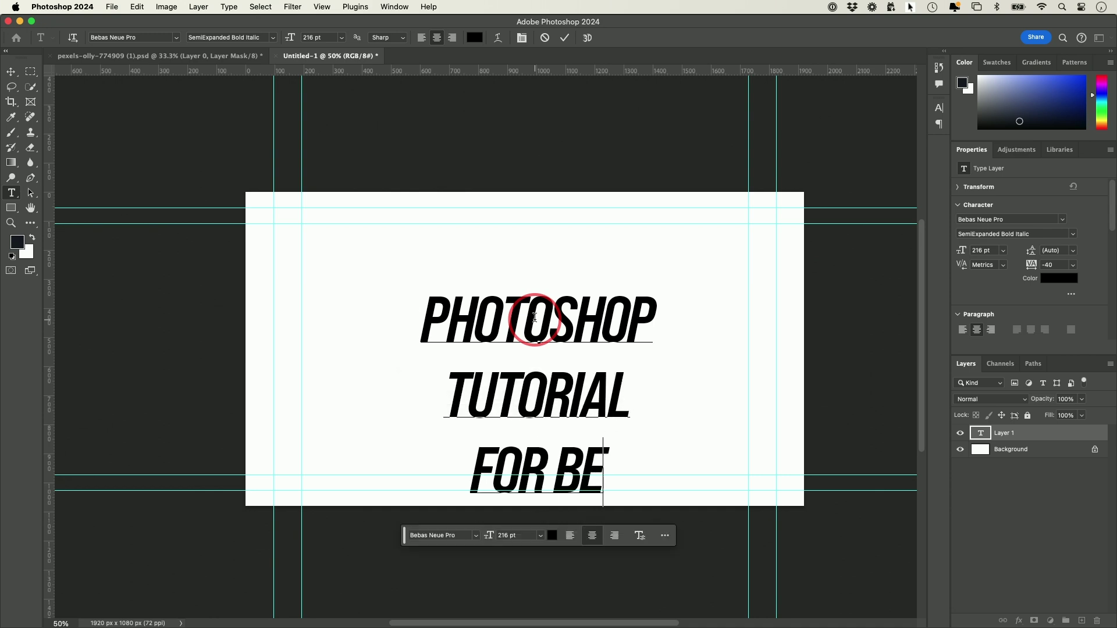
text(GINNERS)
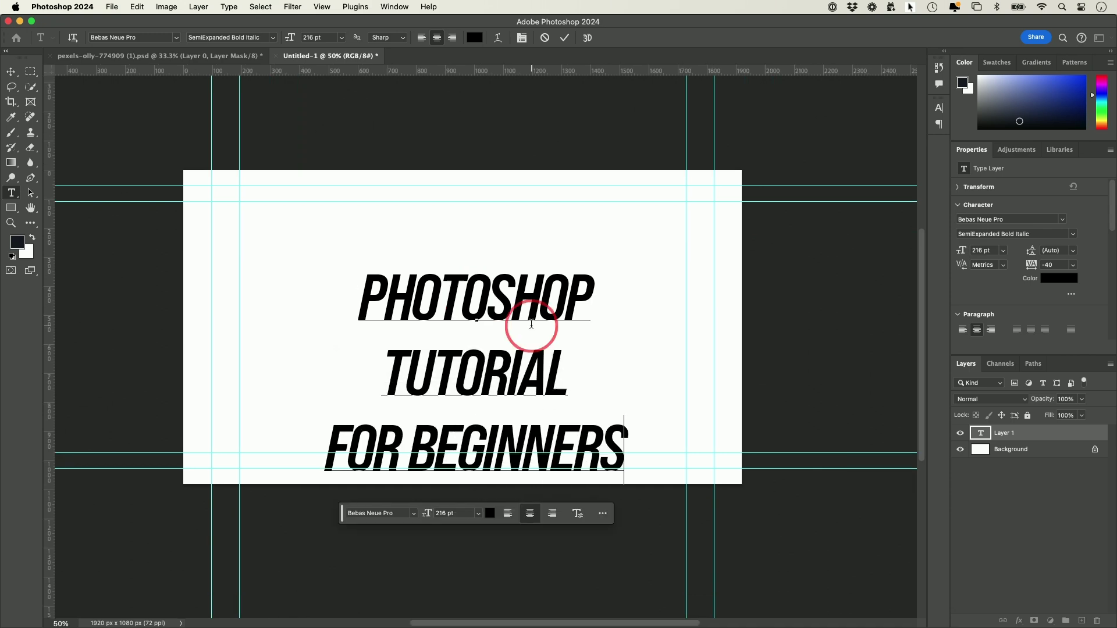
click(564, 38)
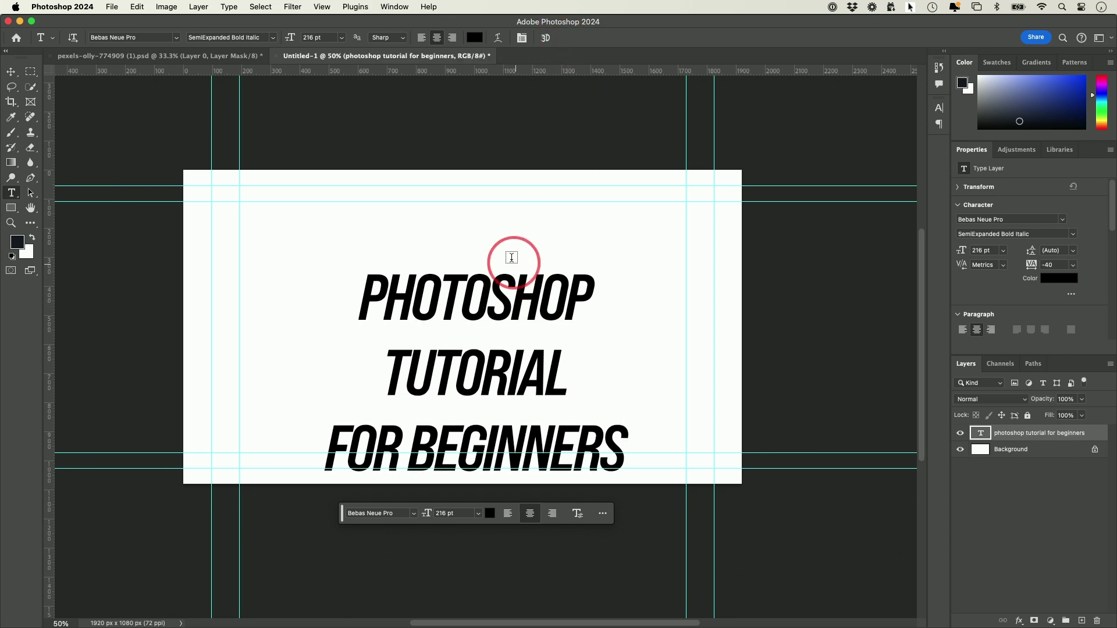
Step: Move the title text up and to the right, then deselect its layer
click(11, 73)
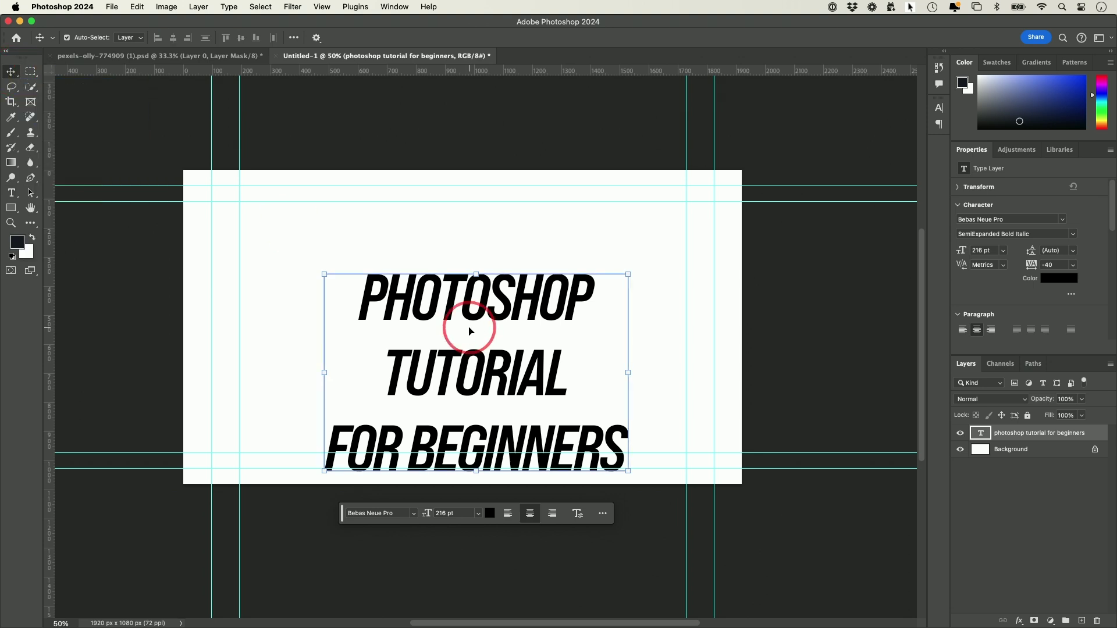
drag(474, 317, 572, 272)
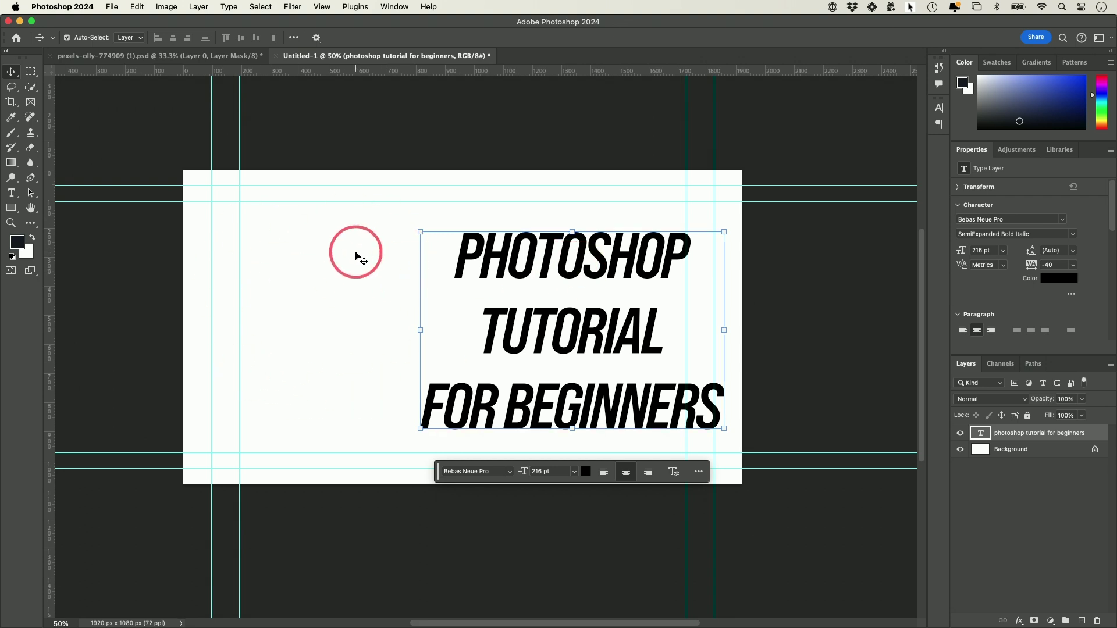
click(1033, 481)
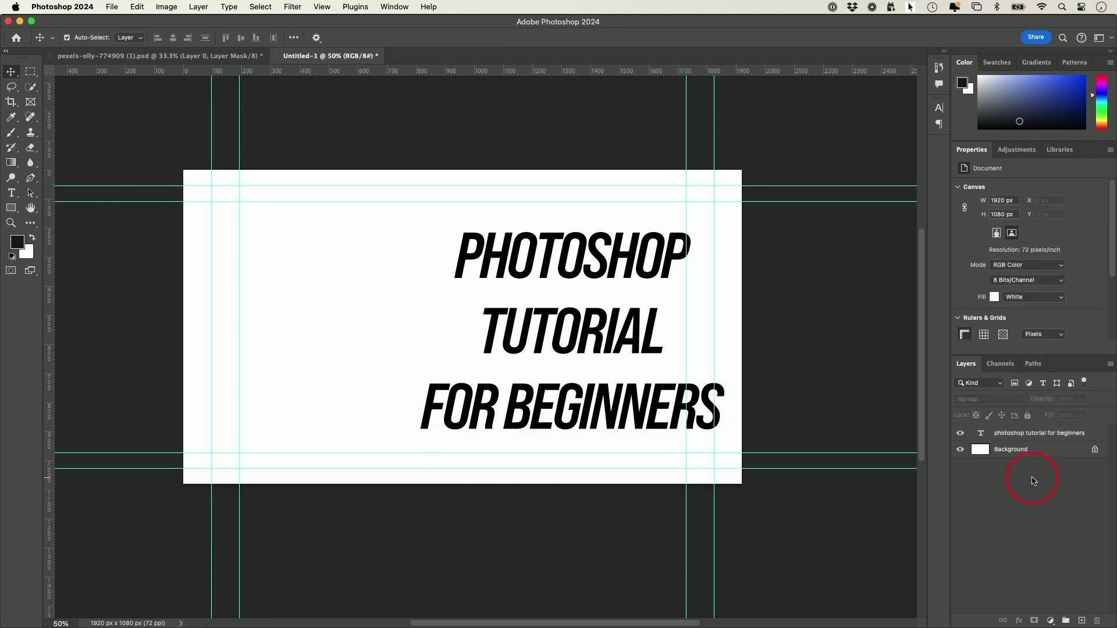
Step: Add a new empty layer named New Background
click(1082, 621)
click(1009, 451)
click(1012, 435)
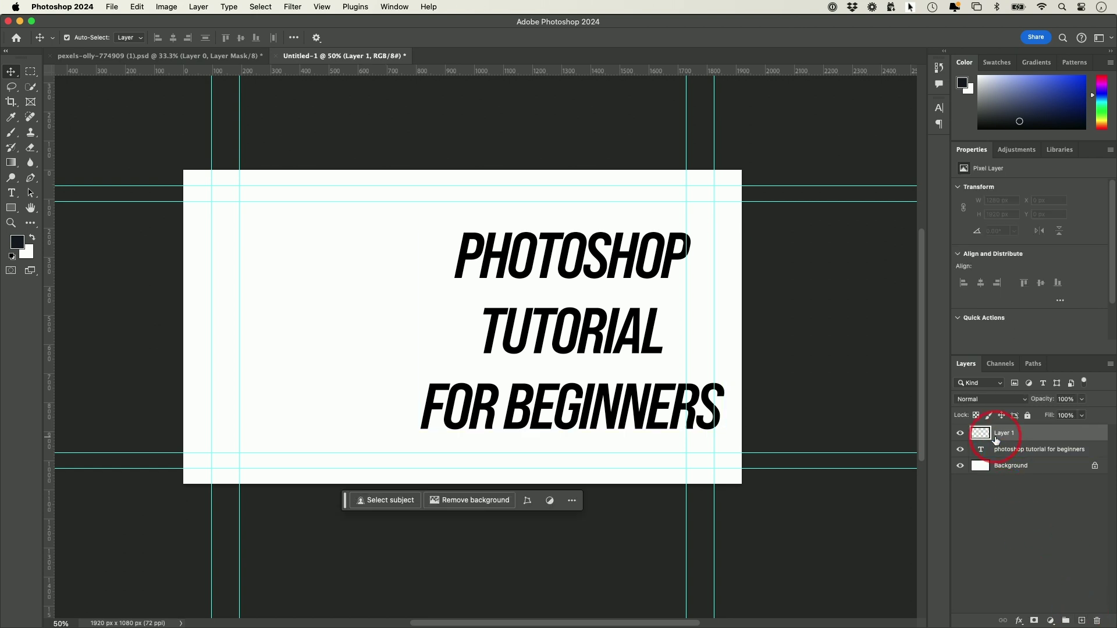
click(1008, 438)
click(1027, 446)
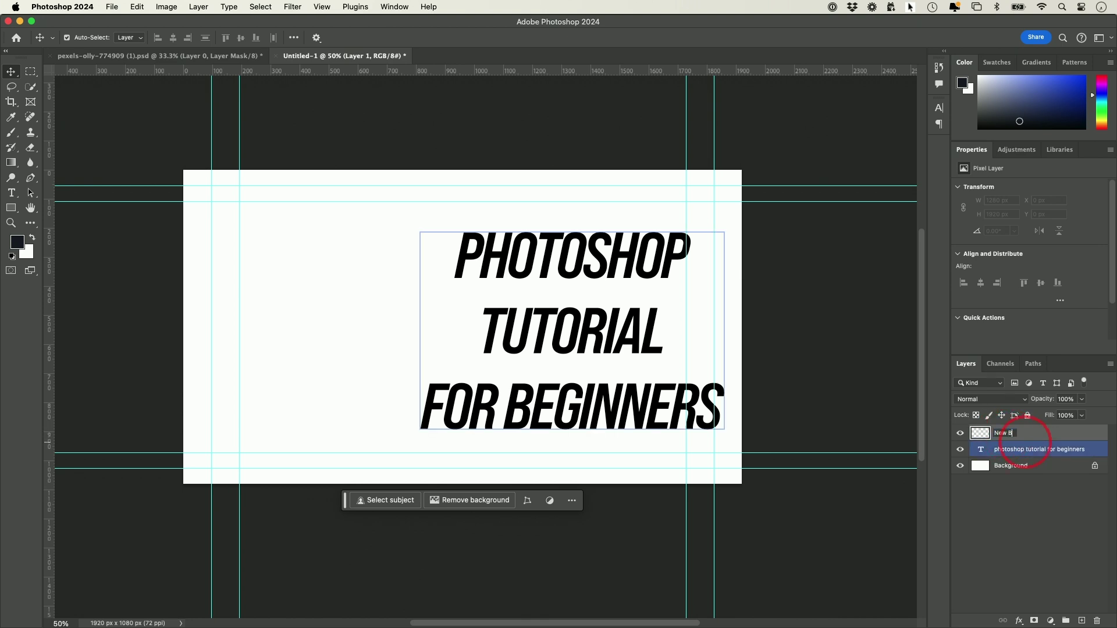
key(Return)
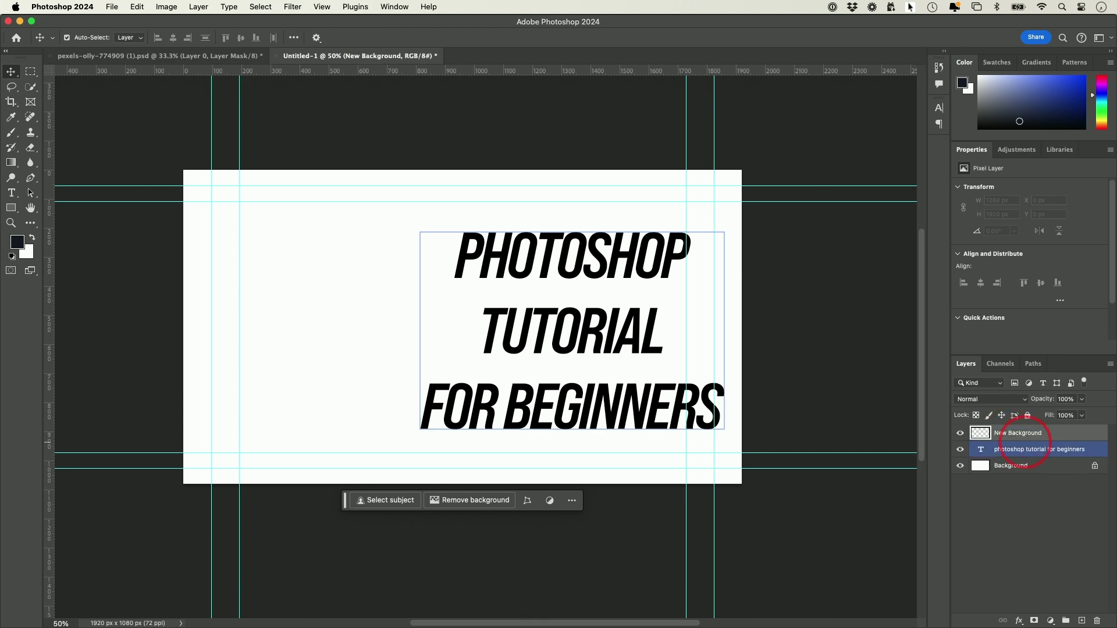
click(1012, 435)
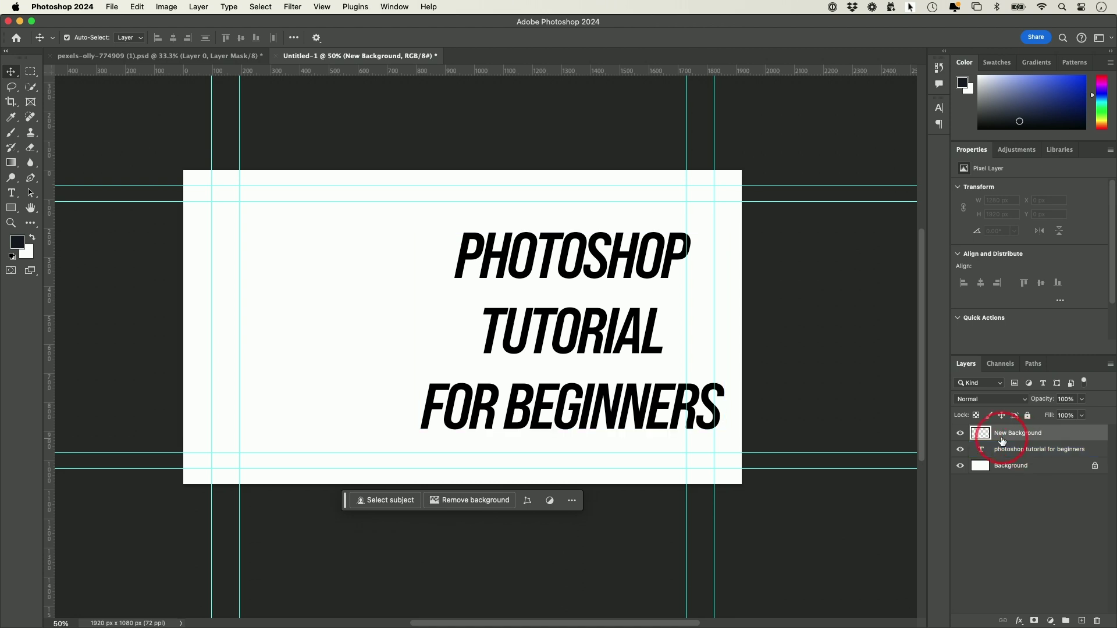
Step: Draw a rectangle over the whole canvas filled with a purple swatch from the Light folder
click(10, 210)
drag(11, 212, 69, 208)
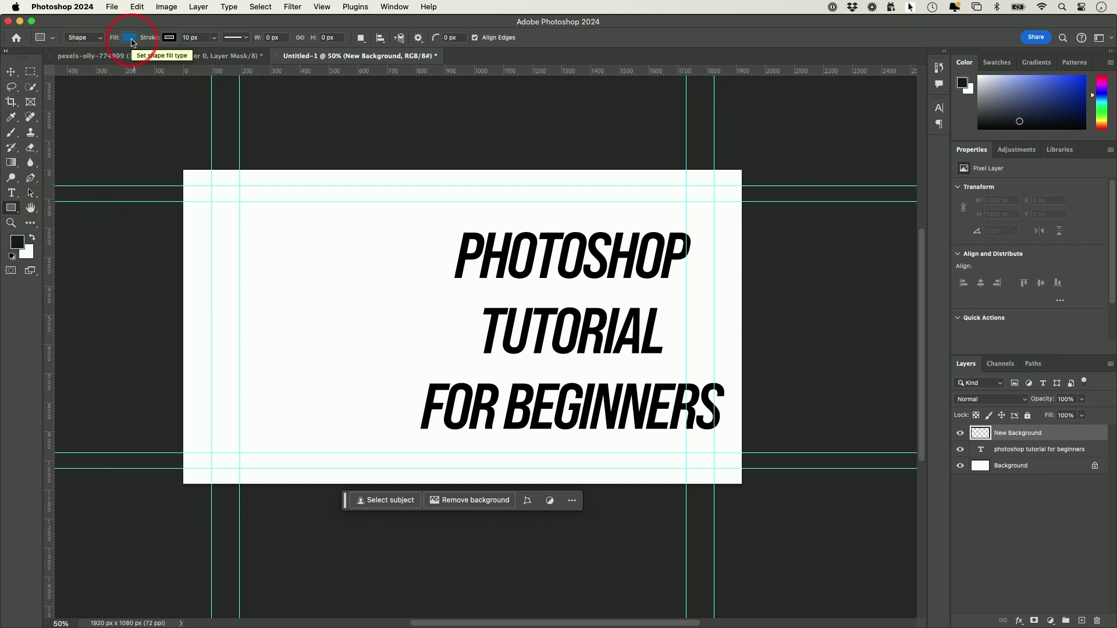
click(130, 40)
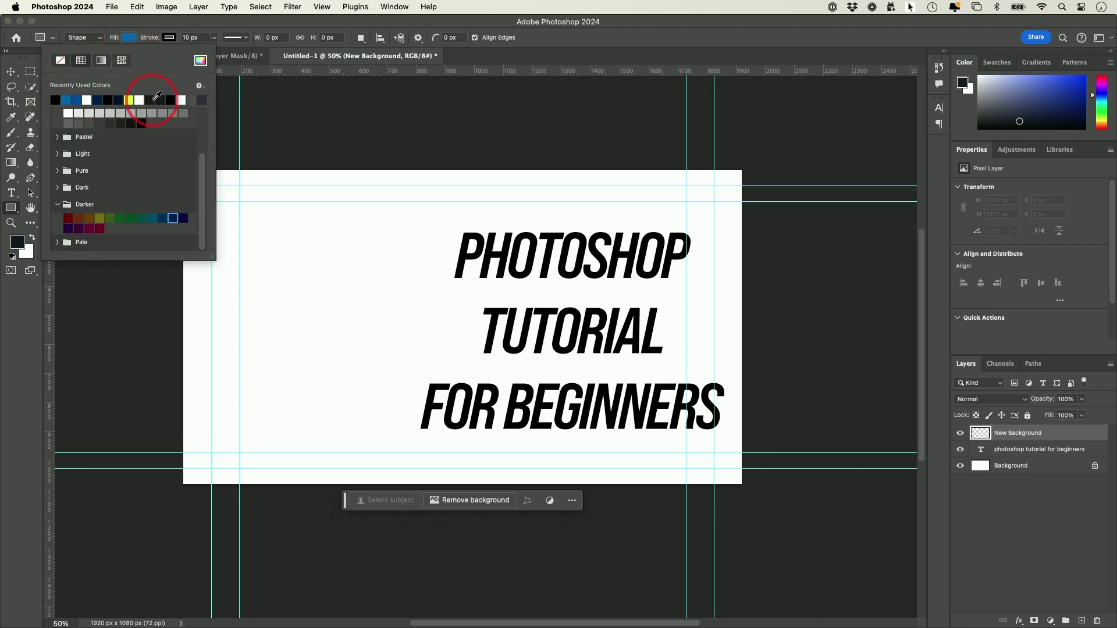
click(57, 155)
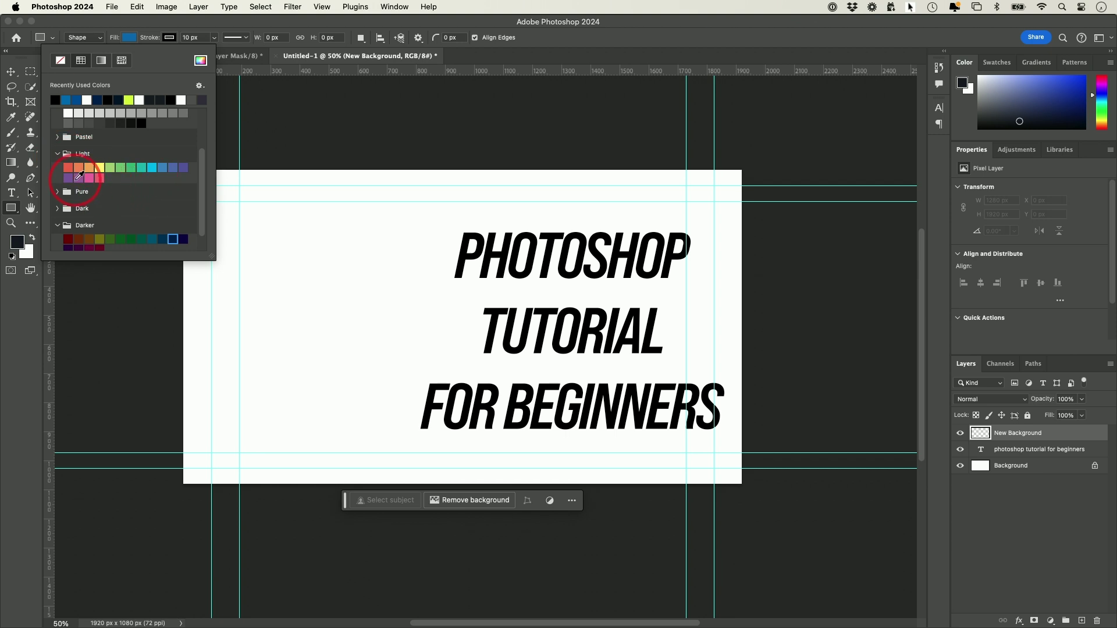
click(68, 178)
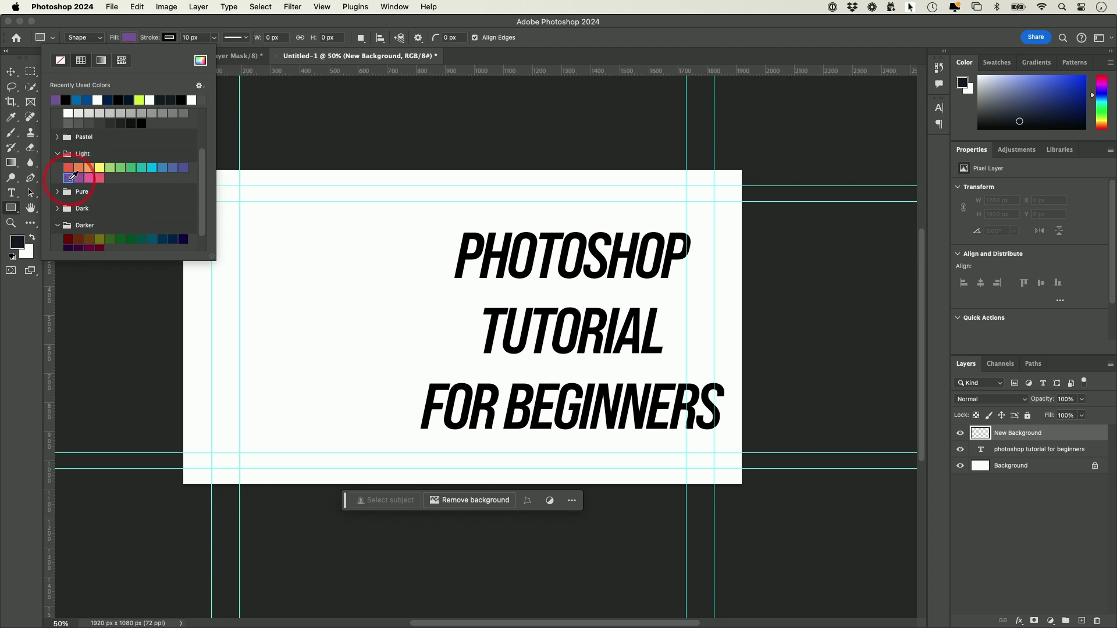
click(127, 45)
drag(186, 170, 750, 493)
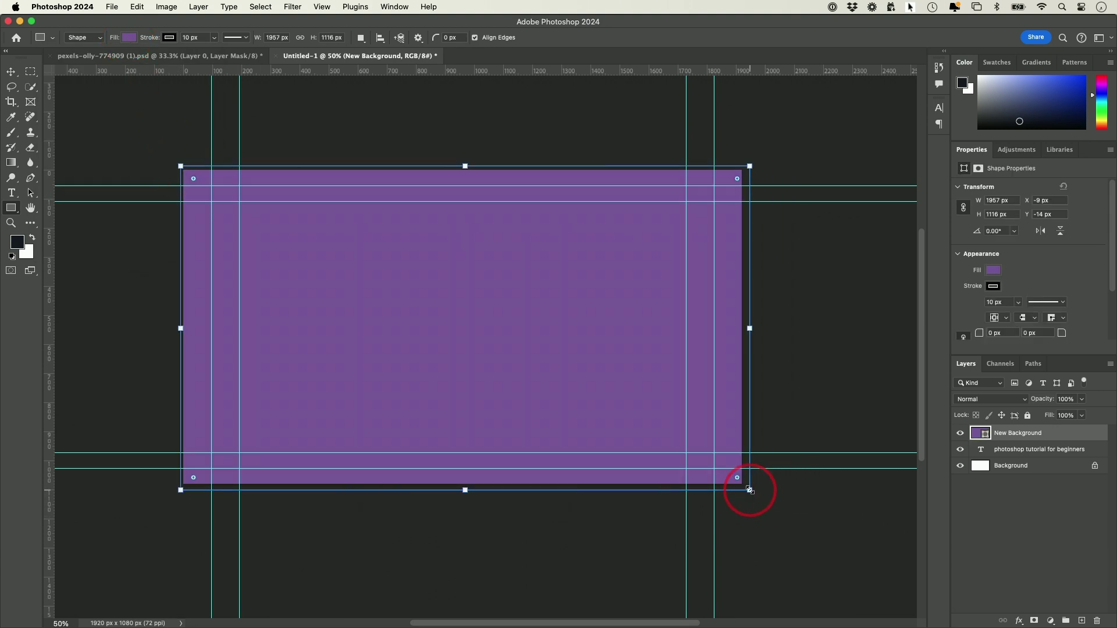
Step: Preview a blue fill for the rectangle in its fill colour choices
scroll(430, 424, right, 1)
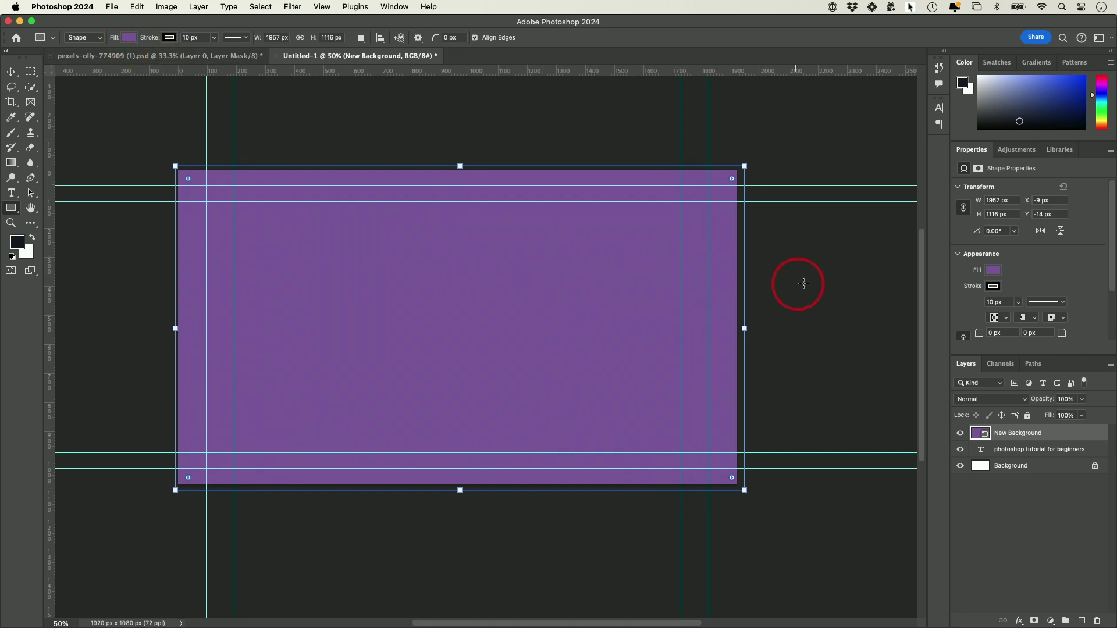
click(993, 271)
click(987, 332)
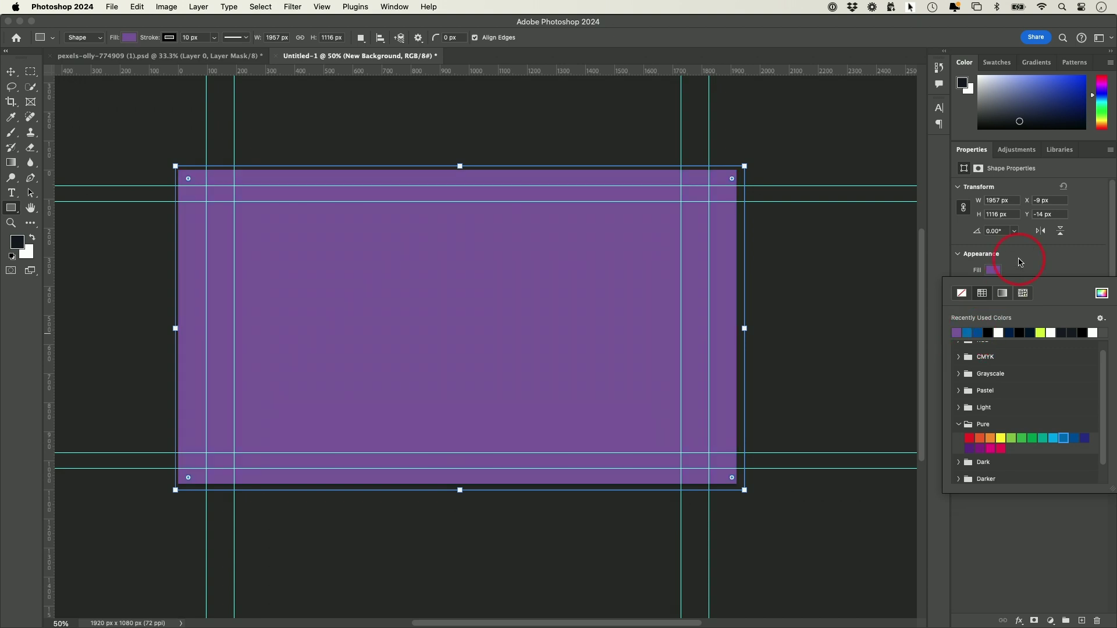
click(1019, 261)
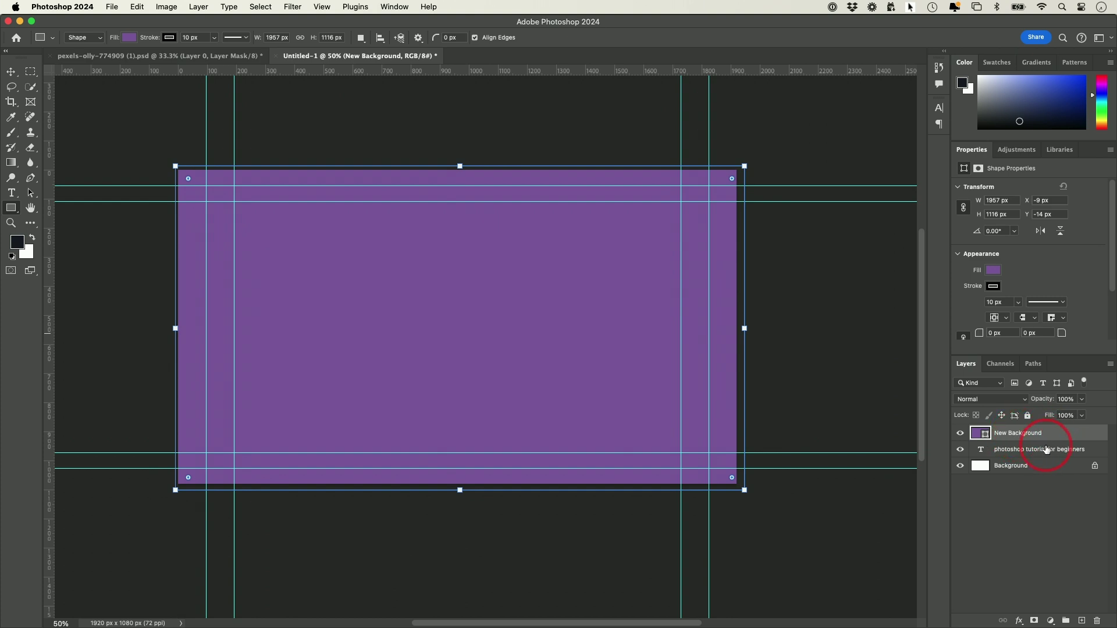
Step: Move the New Background layer below the headline and make the headline text white (#ffffff)
drag(1052, 435, 1051, 454)
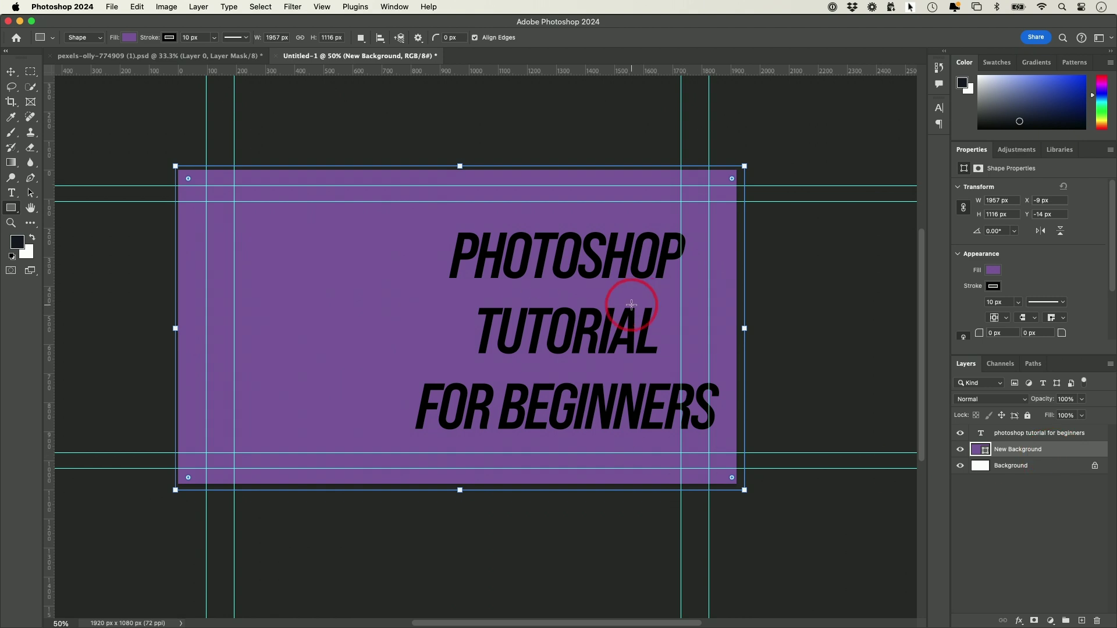
double_click(981, 435)
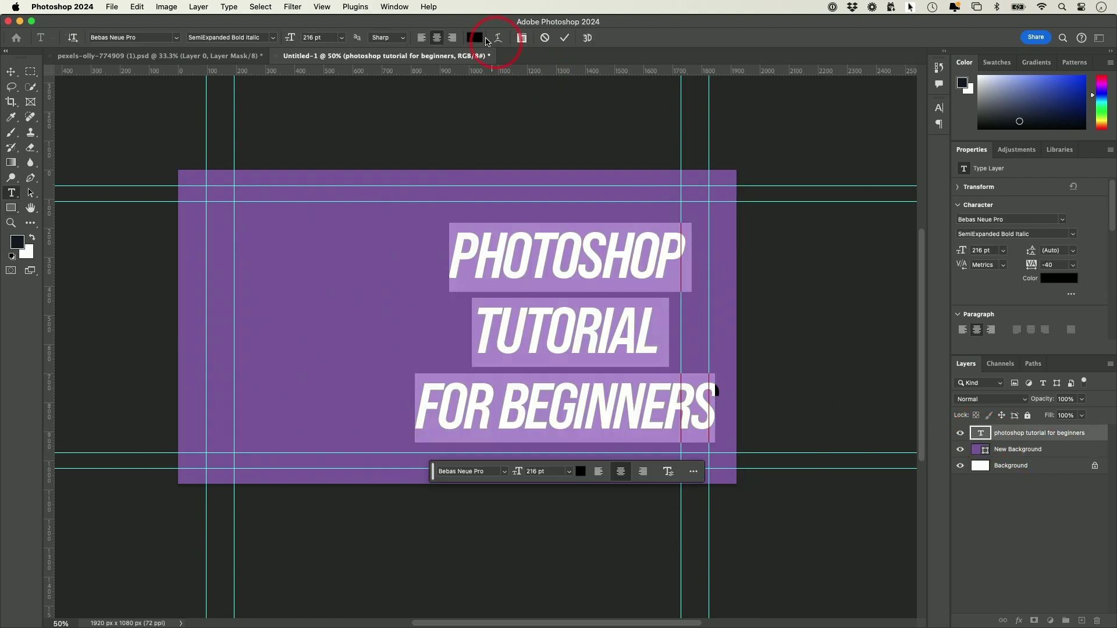
click(482, 42)
drag(803, 232, 697, 173)
click(945, 170)
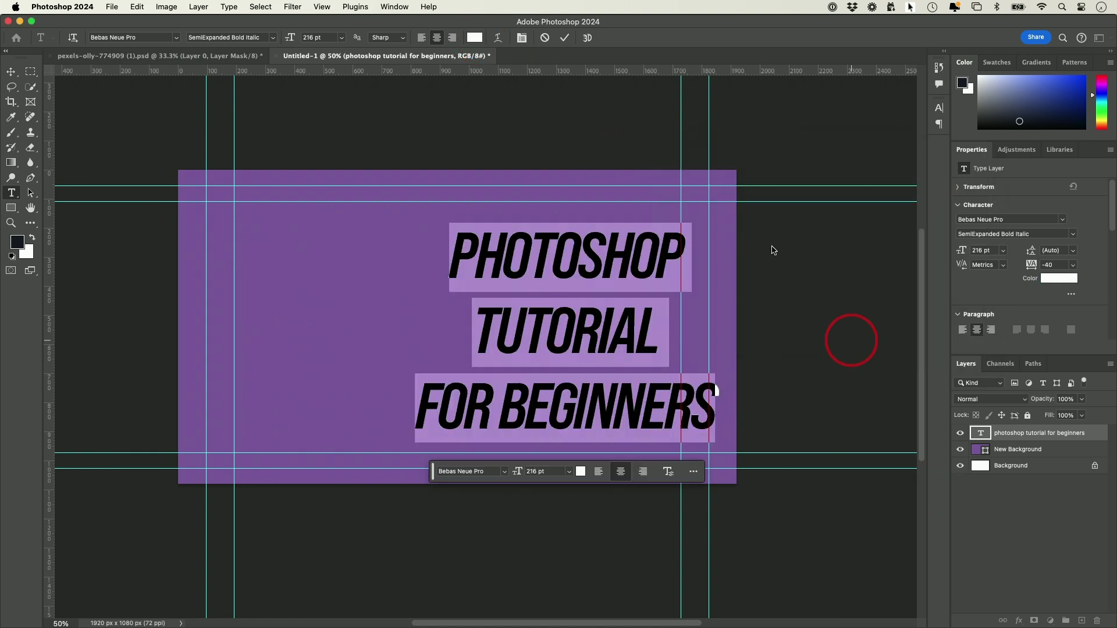
click(565, 38)
key(u)
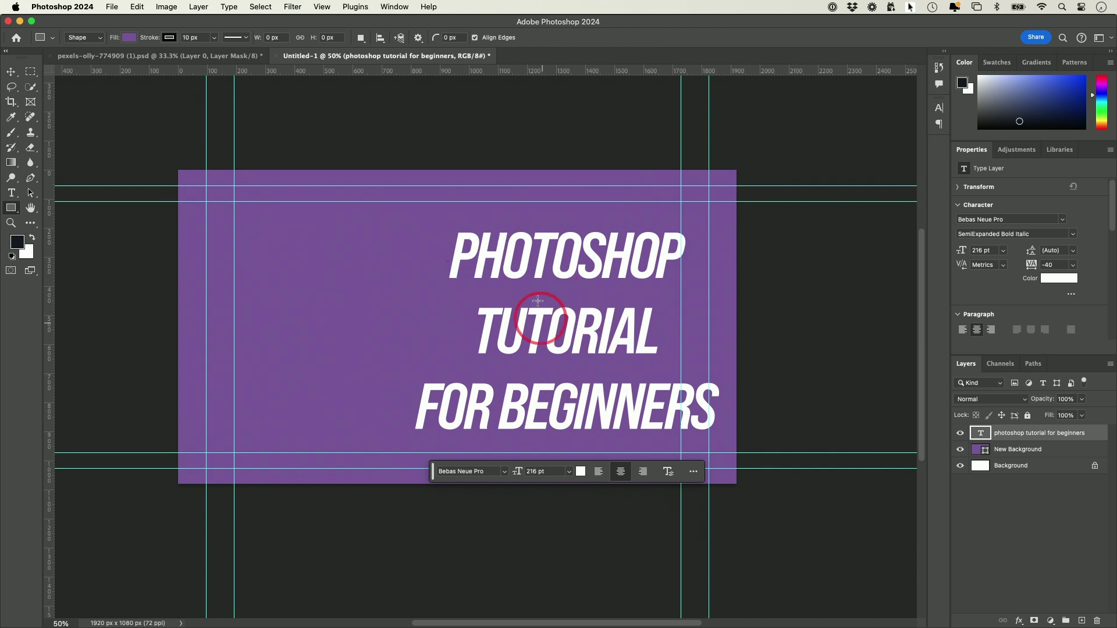
Step: Commit the white headline text and confirm the text layer's name
double_click(980, 432)
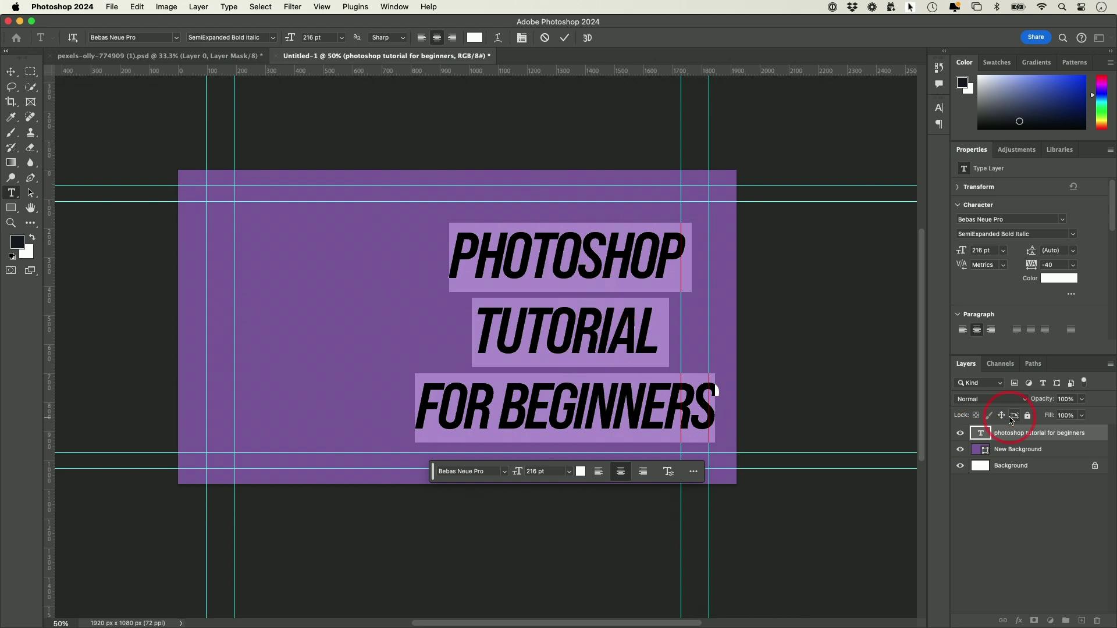
key(Escape)
key(u)
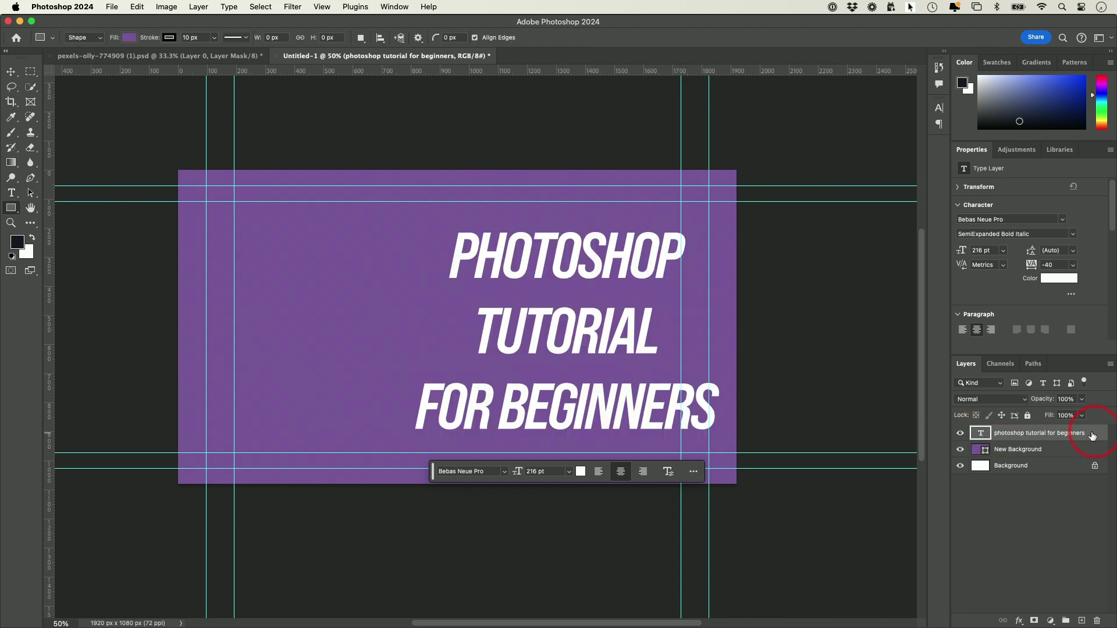
double_click(1061, 433)
click(1100, 437)
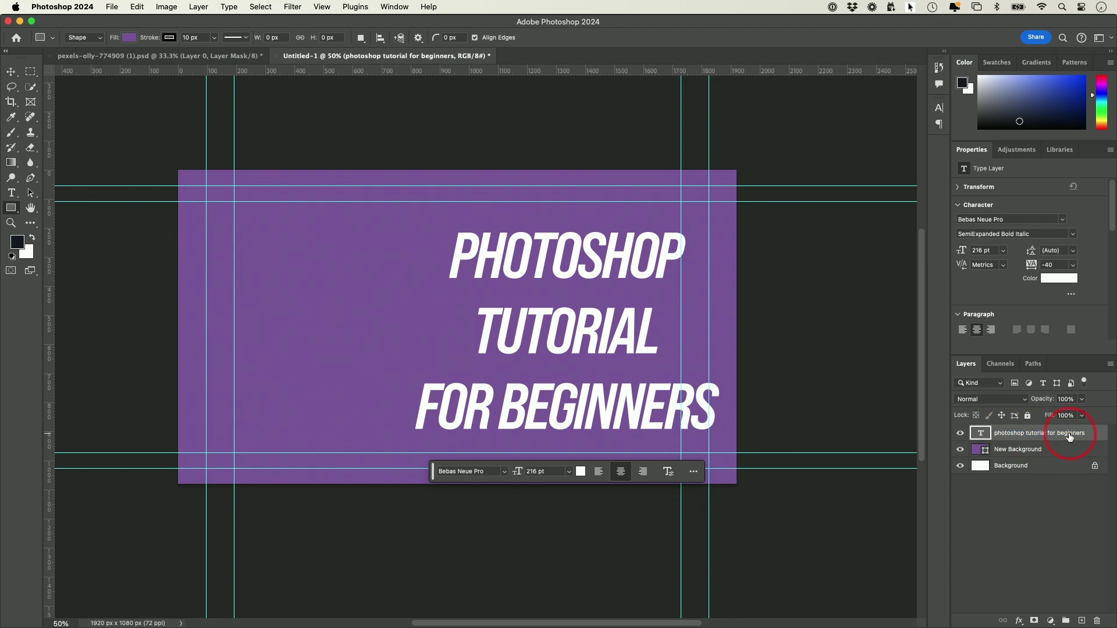
Step: Apply a Stroke layer style to the headline text layer, with the trial drop shadow removed
double_click(1098, 435)
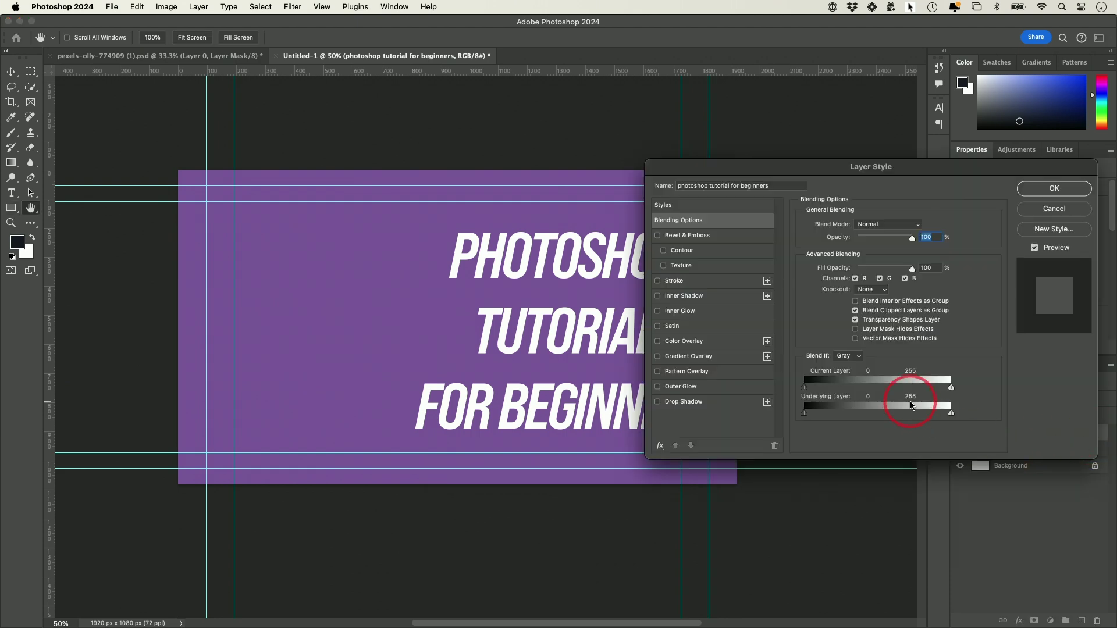
drag(771, 167, 815, 198)
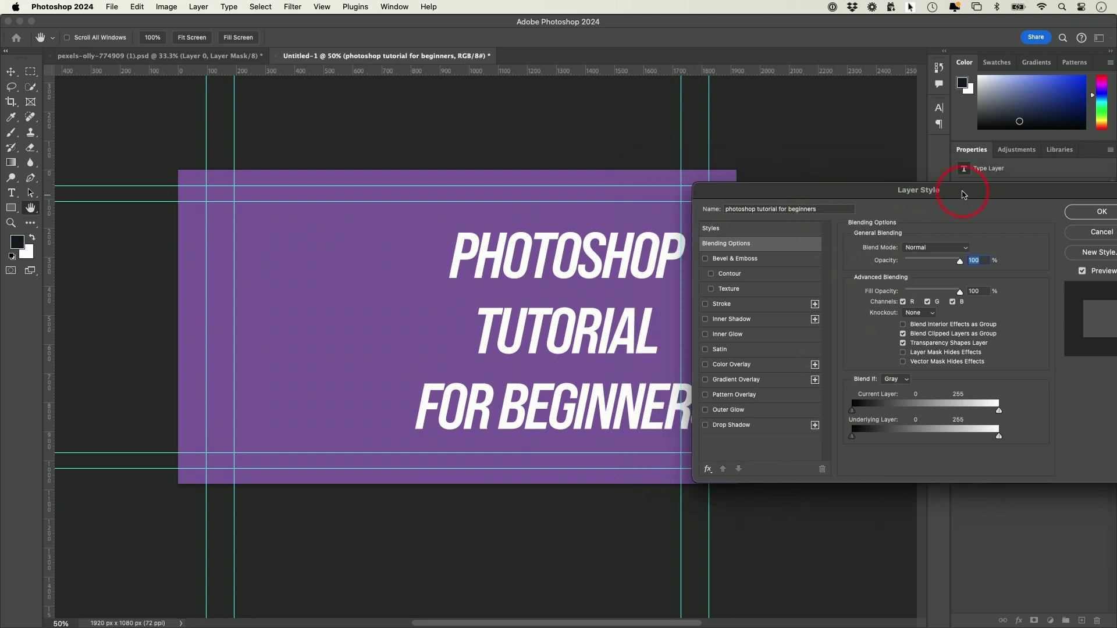
drag(959, 194, 947, 195)
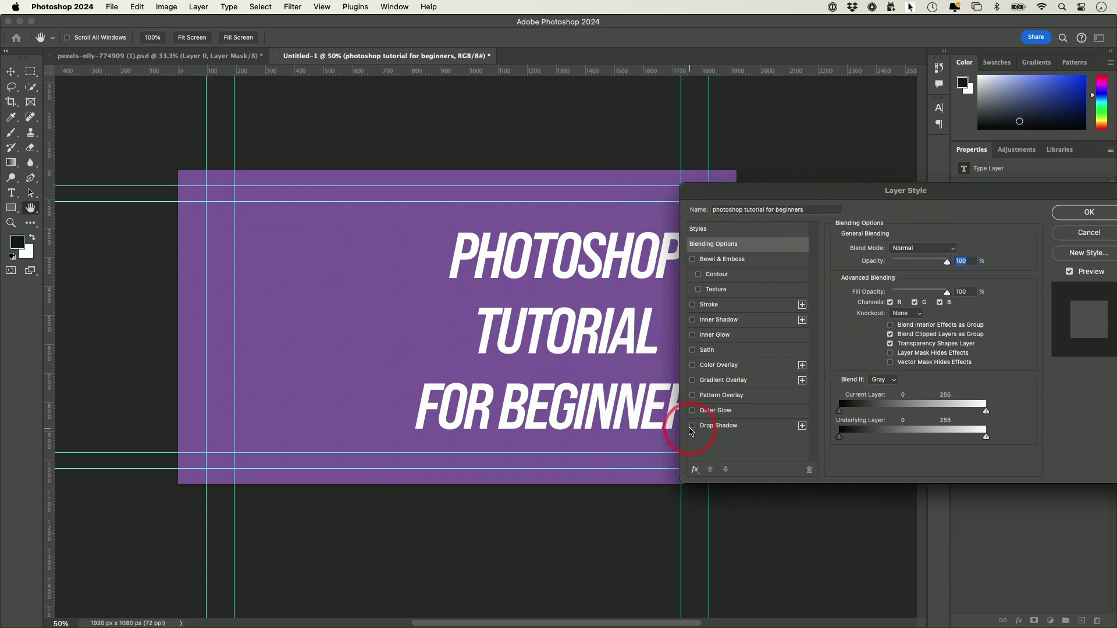
click(692, 427)
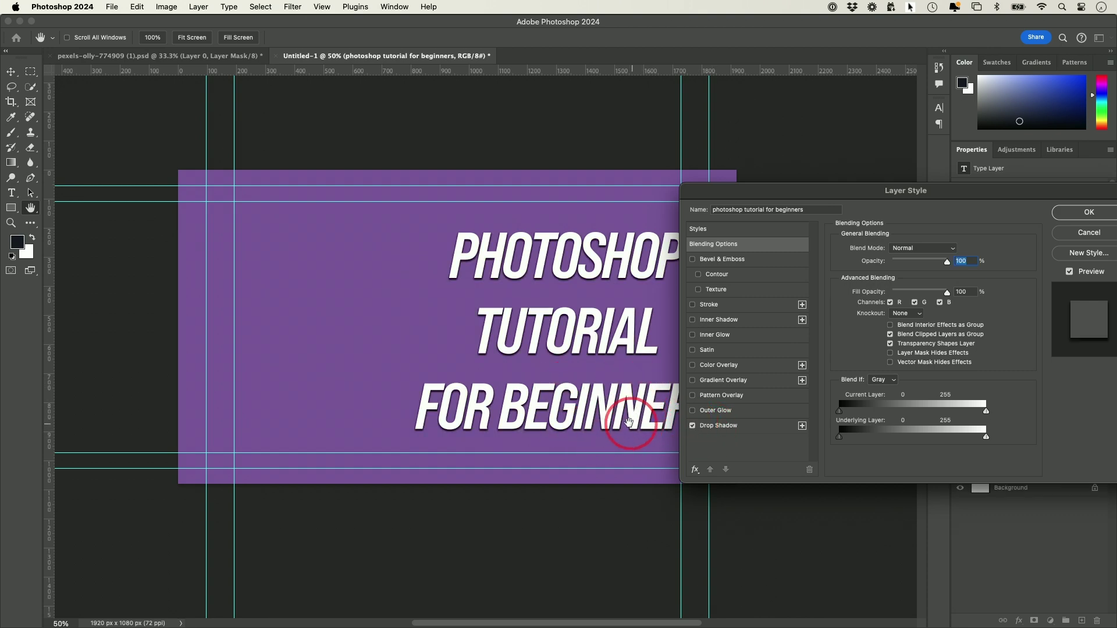
click(693, 425)
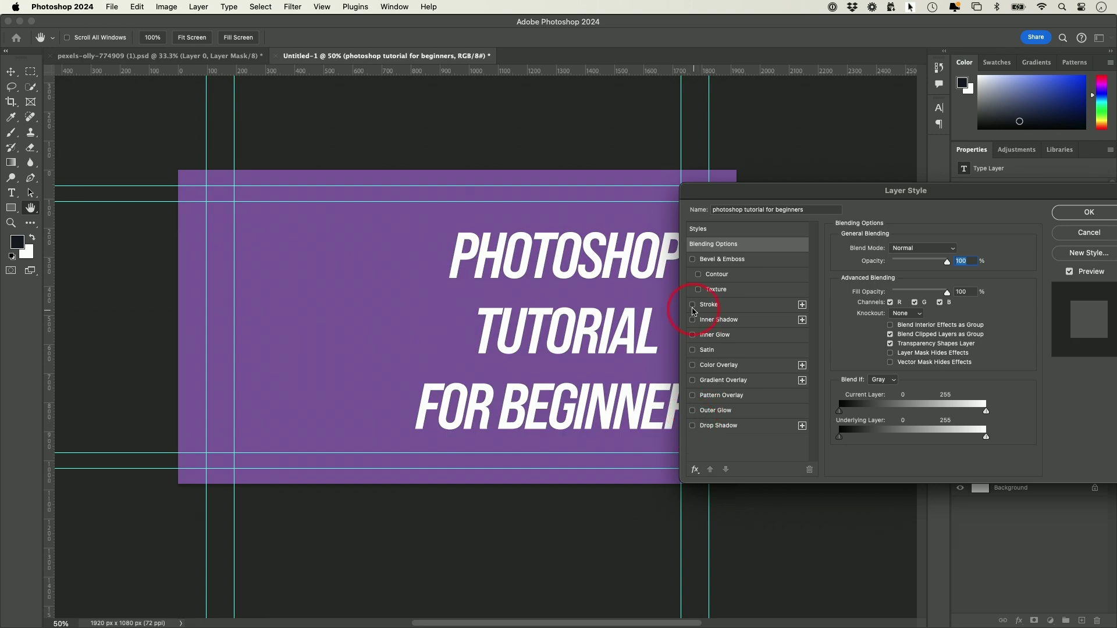
click(692, 305)
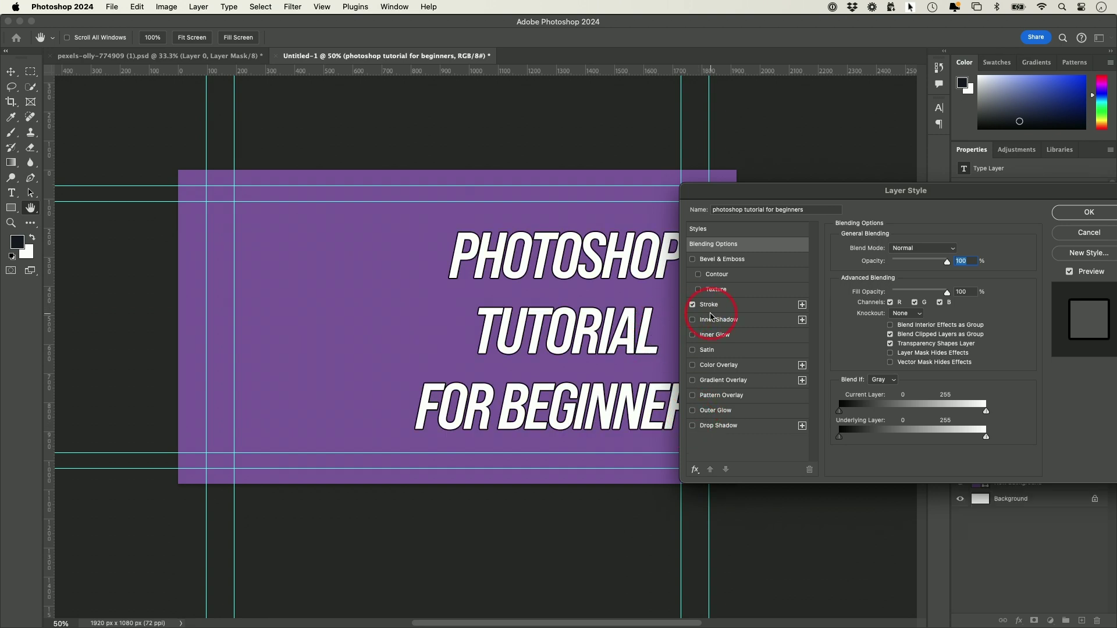
click(692, 306)
click(692, 306)
click(1088, 213)
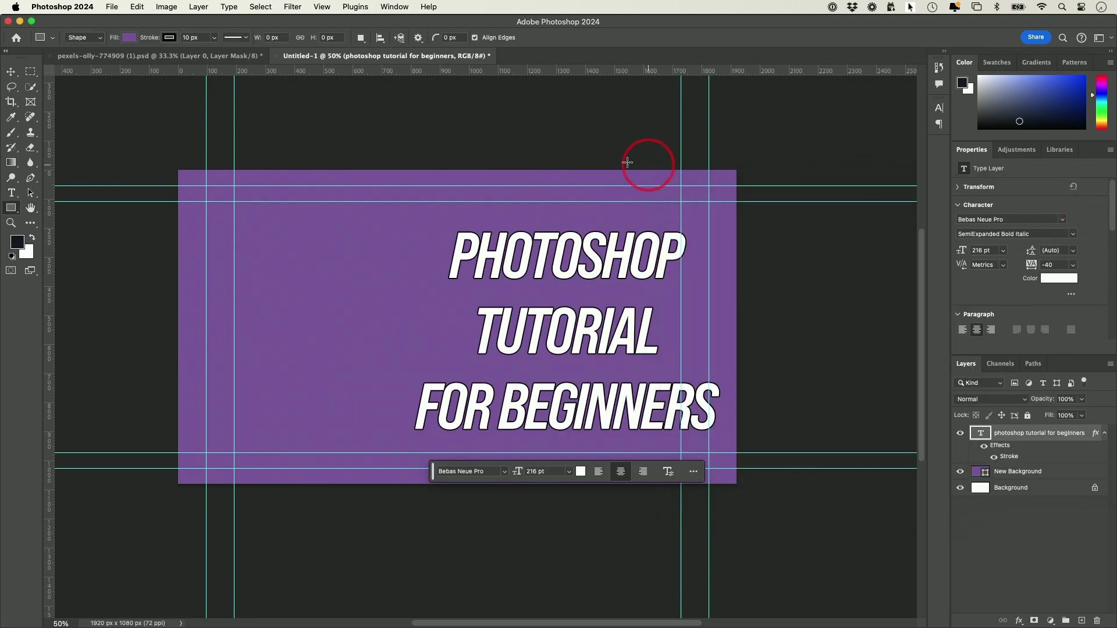
click(153, 62)
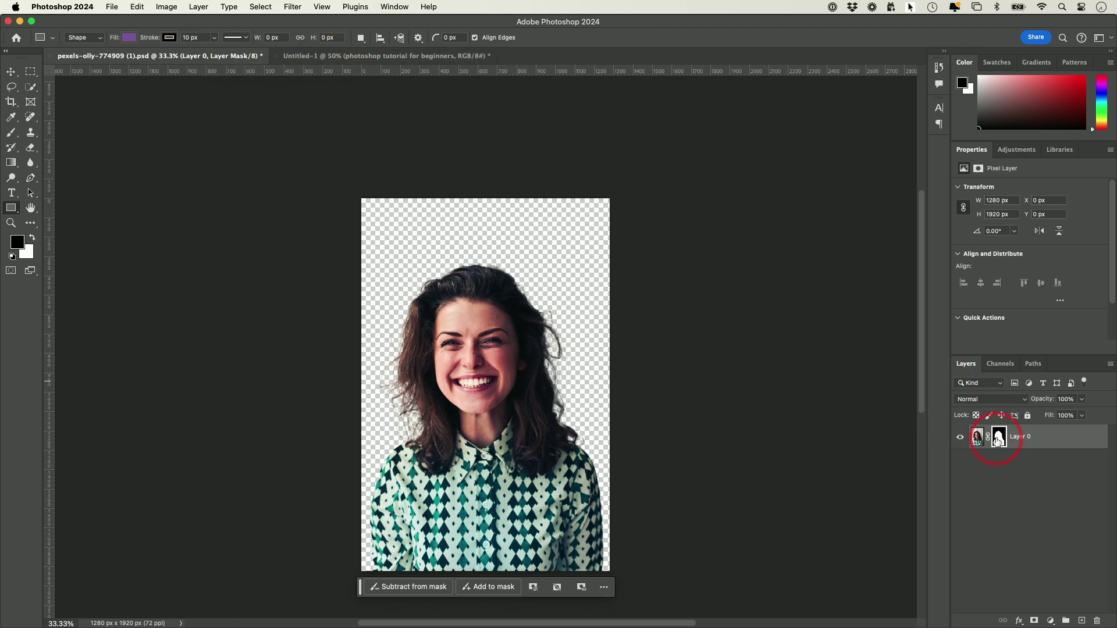
Step: Drag the cut-out portrait into the thumbnail, scale it to 63.86%, and place it left of the headline
click(1041, 439)
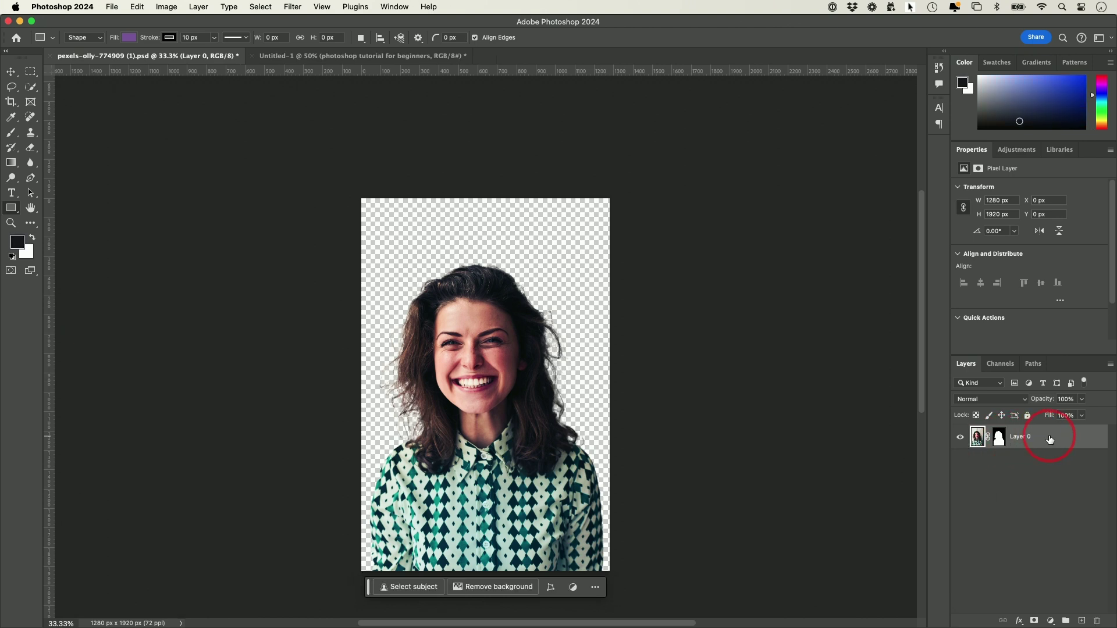
drag(1062, 439, 334, 303)
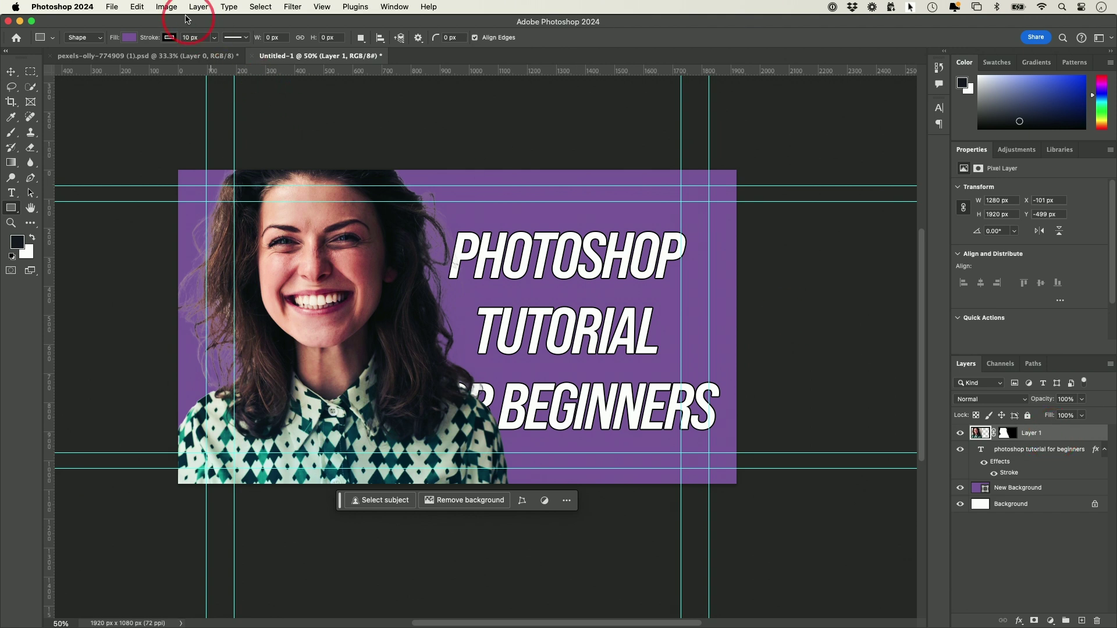
click(132, 6)
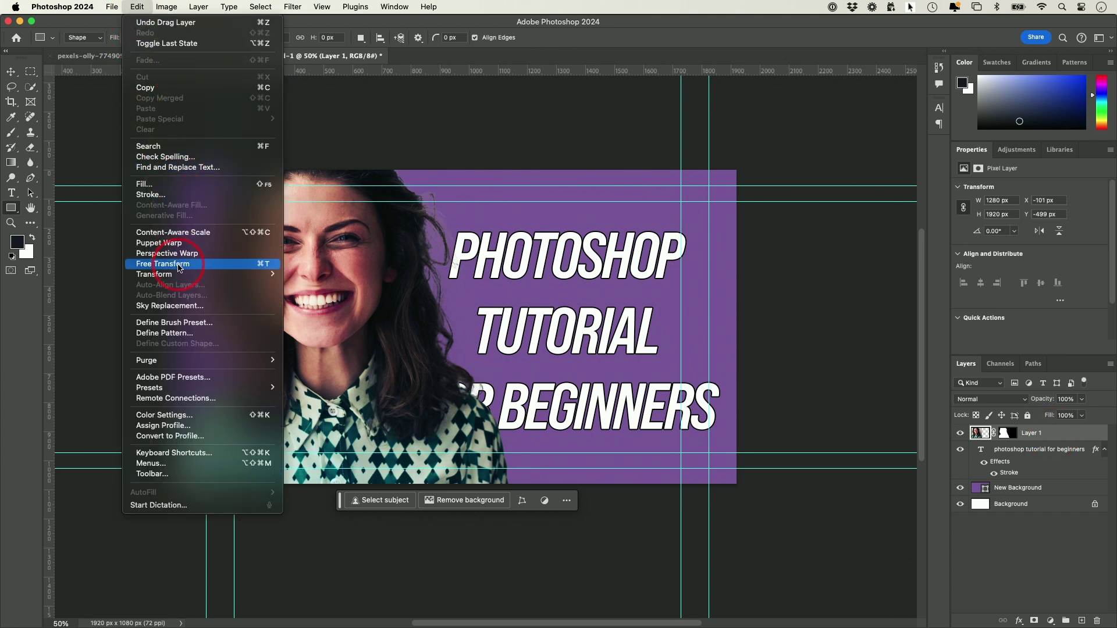
mouse_move(180, 276)
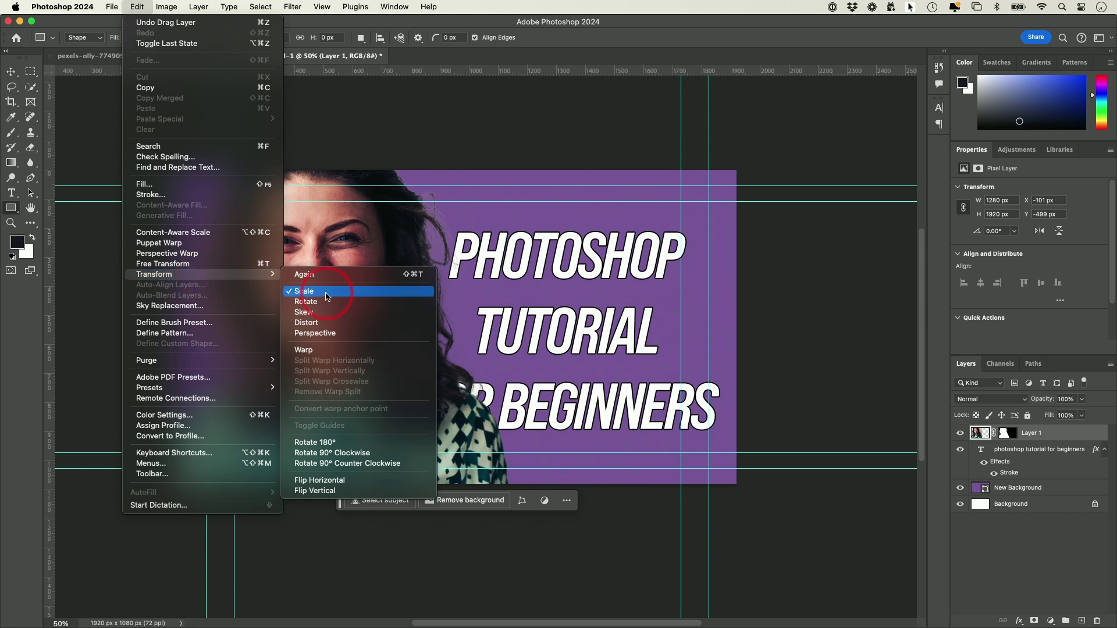
click(313, 292)
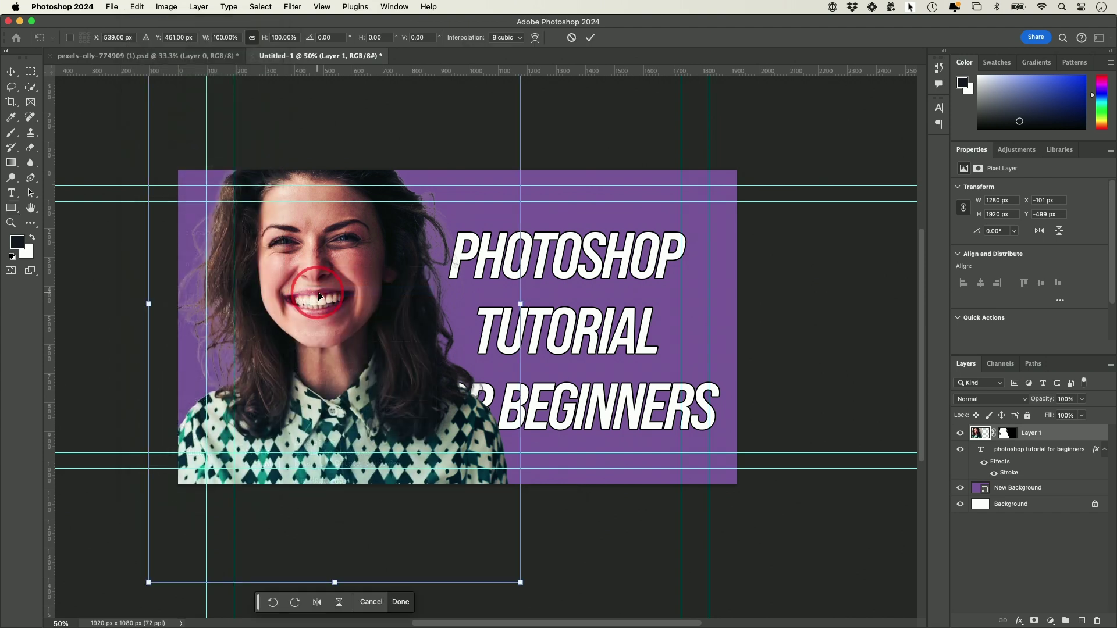
key(super+minus)
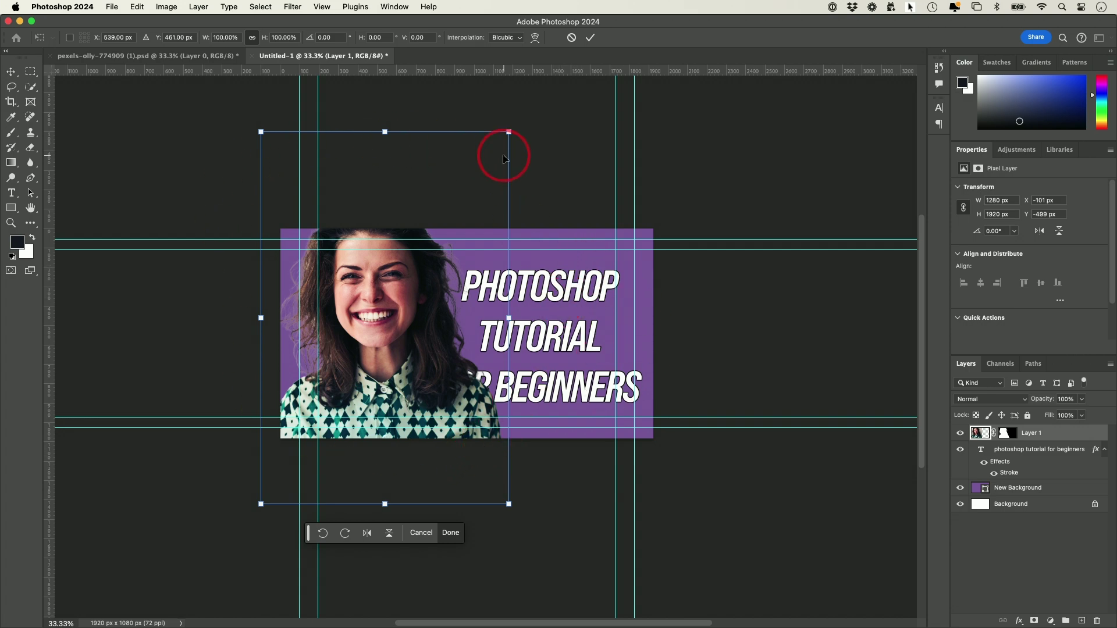
drag(508, 130, 400, 252)
drag(361, 338, 388, 276)
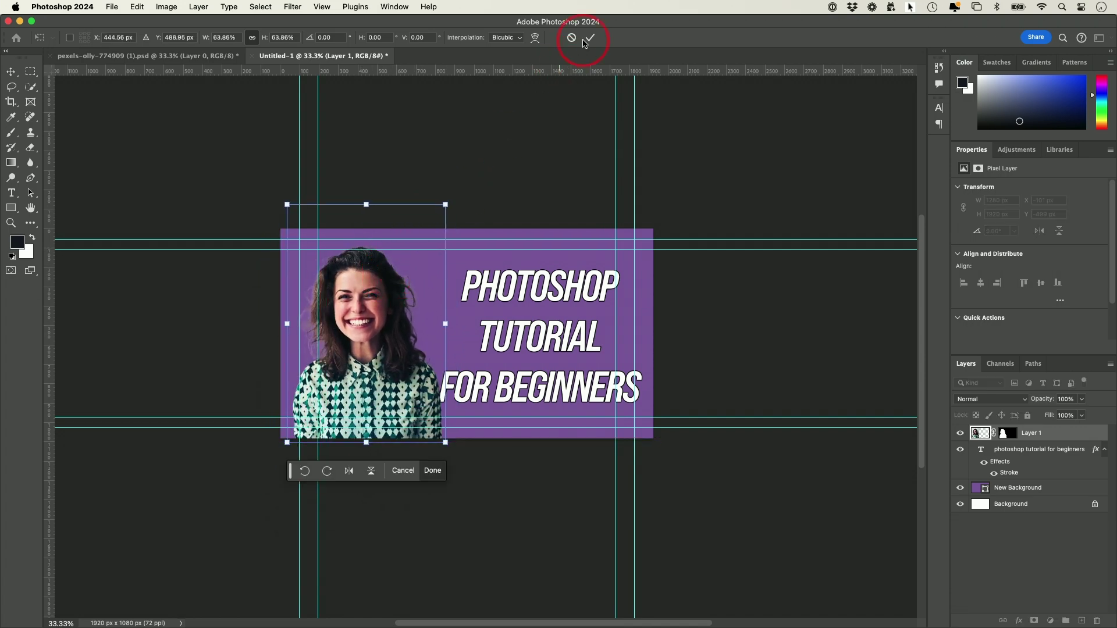
click(589, 37)
key(super+equal)
key(u)
scroll(295, 199, left, 3)
scroll(294, 180, right, 1)
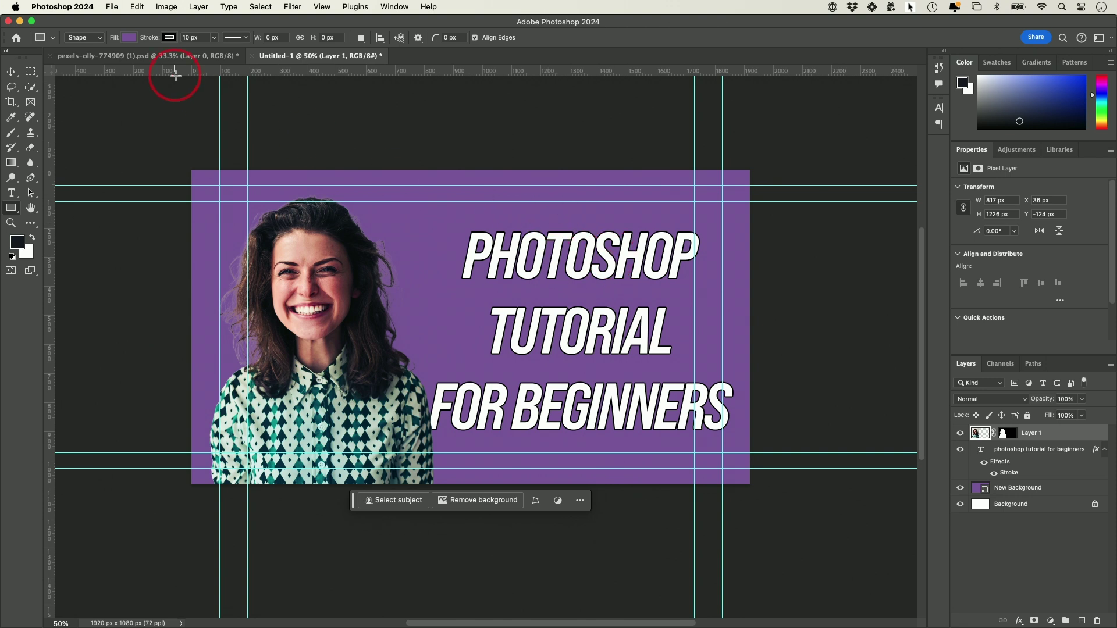
Step: Export the 1920×1080 thumbnail as a JPG at quality 6 into the Documents folder
click(112, 6)
mouse_move(152, 192)
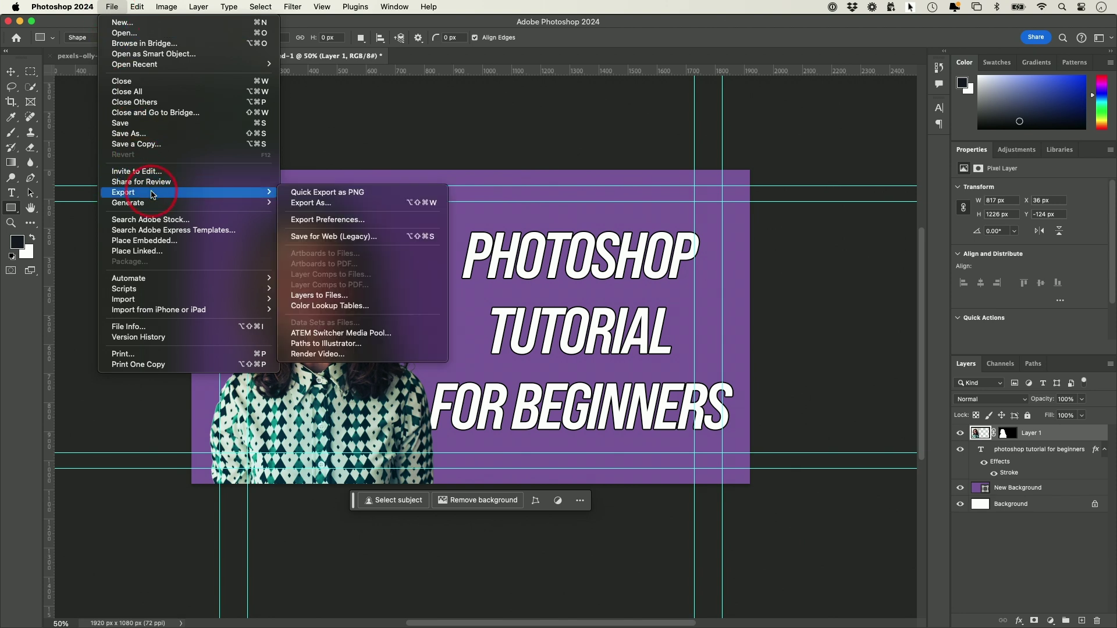
click(304, 204)
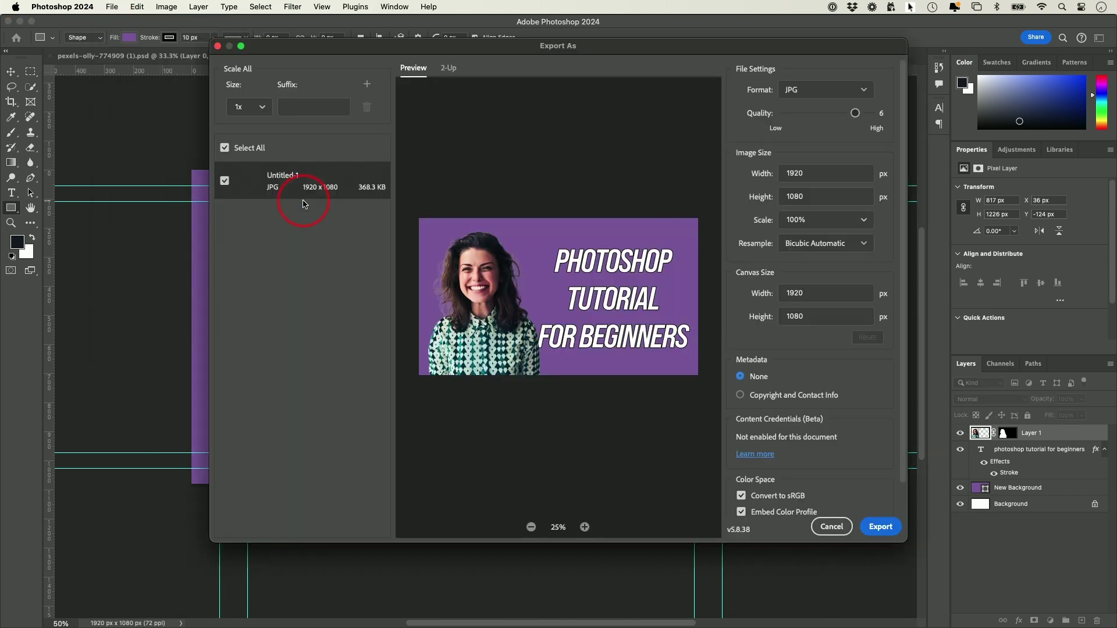
click(805, 91)
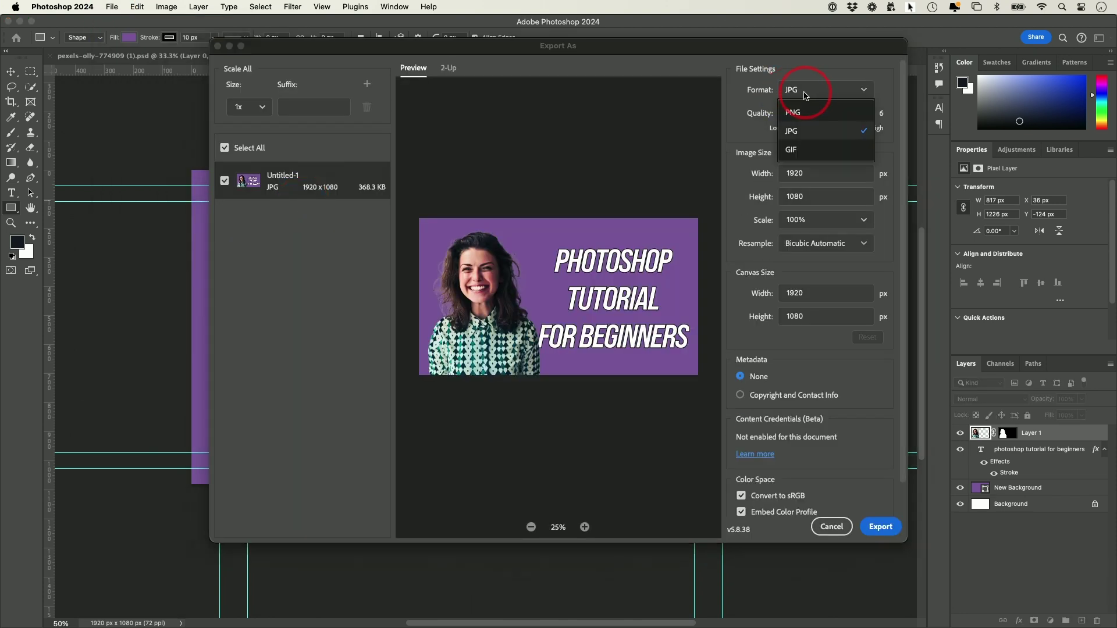
click(802, 135)
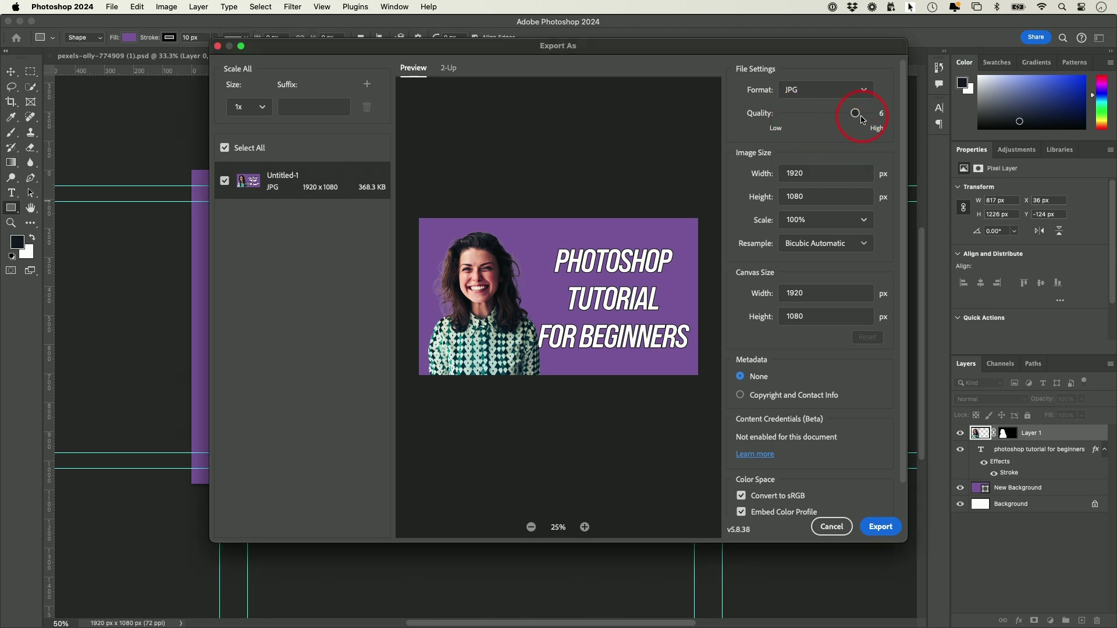
drag(820, 115, 855, 124)
click(854, 113)
click(878, 528)
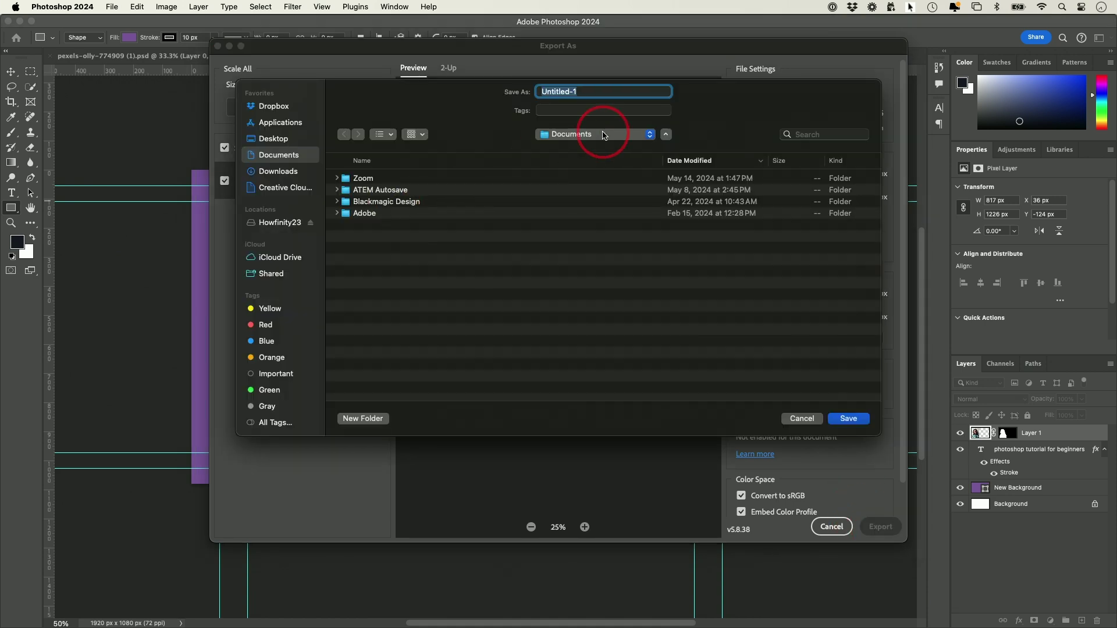
key(Return)
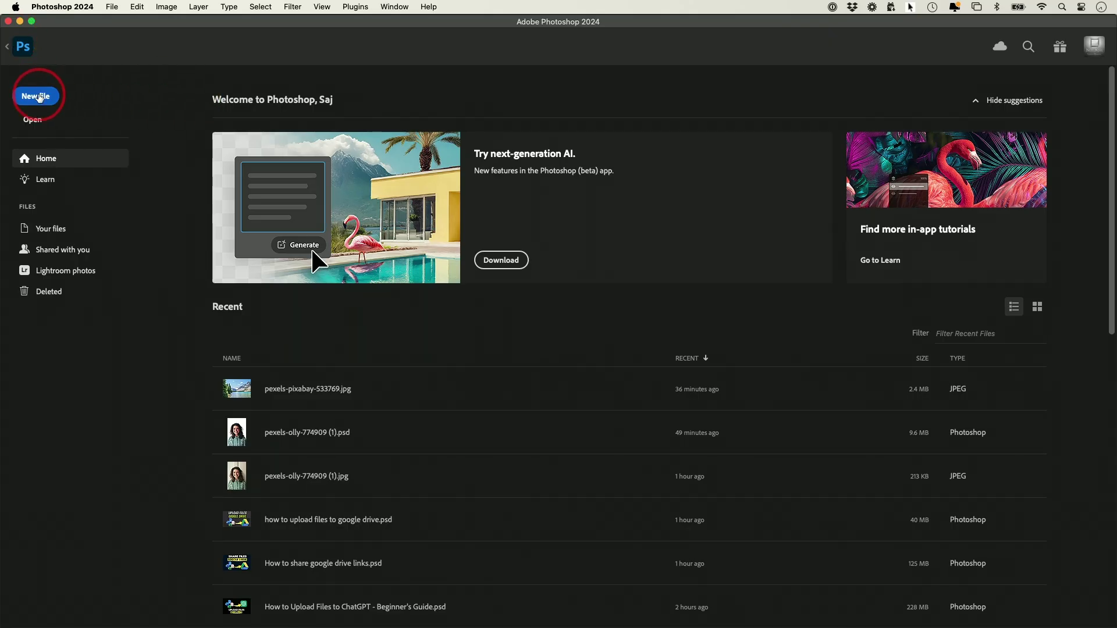
Step: Open pexels-pixabay-533769.jpg and lasso a freehand area of the lake below the mountains
click(35, 121)
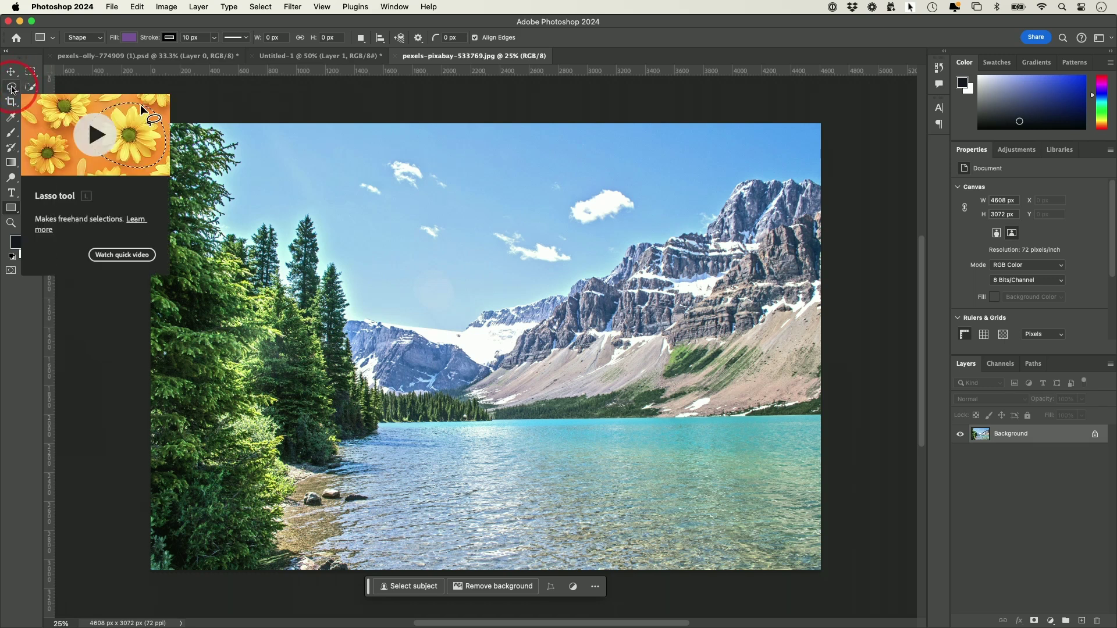
click(12, 89)
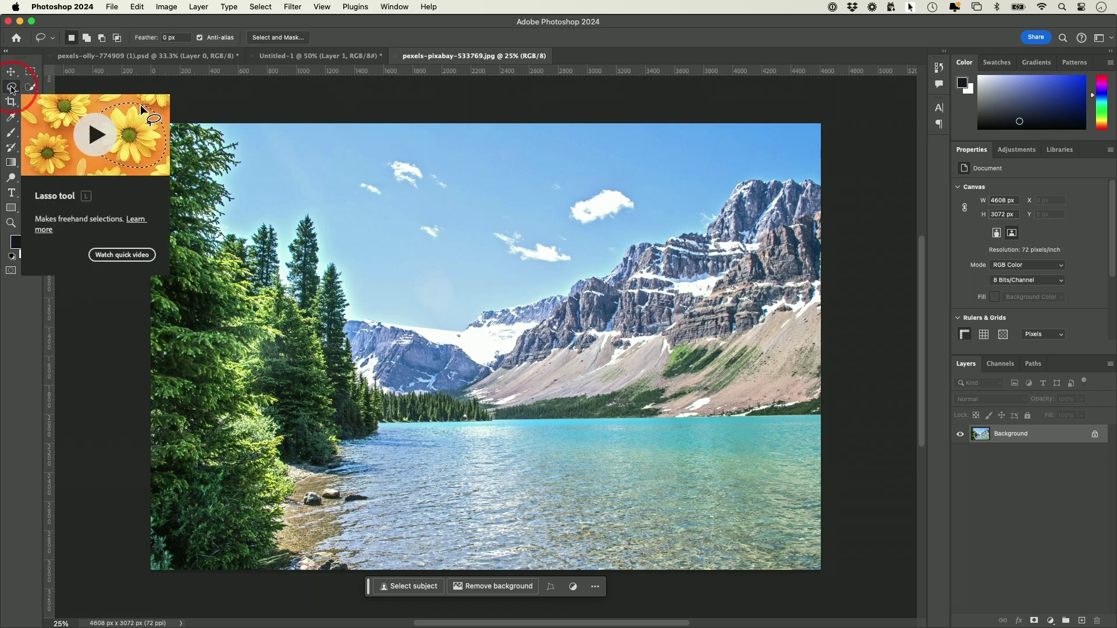
mouse_move(637, 464)
mouse_down()
mouse_move(554, 493)
mouse_move(484, 489)
mouse_move(448, 465)
mouse_up()
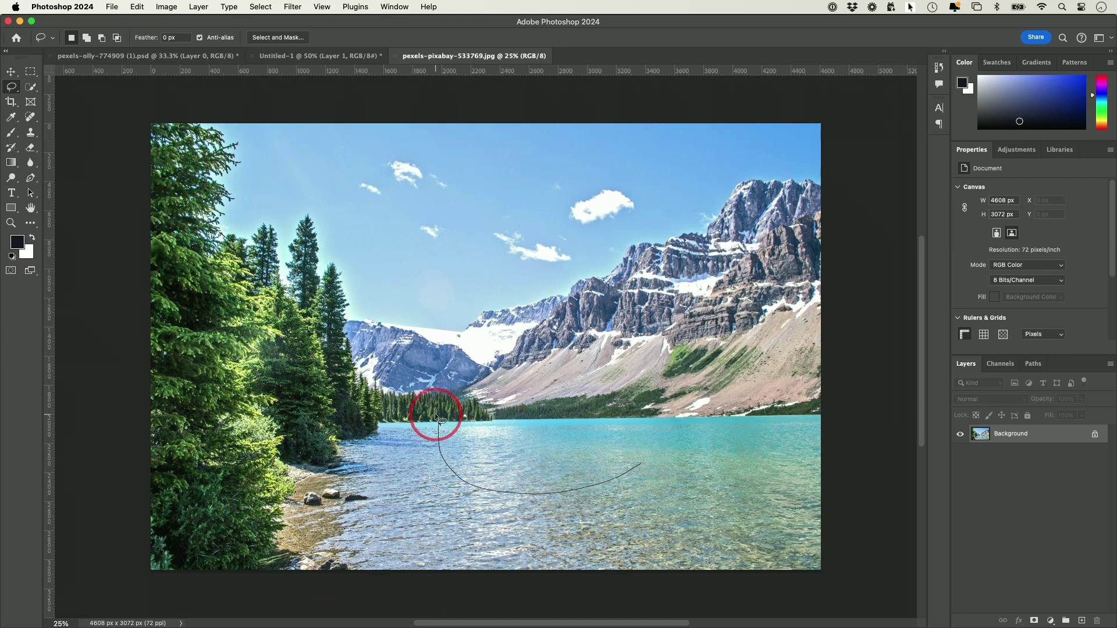
mouse_move(490, 377)
mouse_down()
mouse_move(627, 387)
mouse_move(647, 405)
mouse_move(641, 460)
mouse_up()
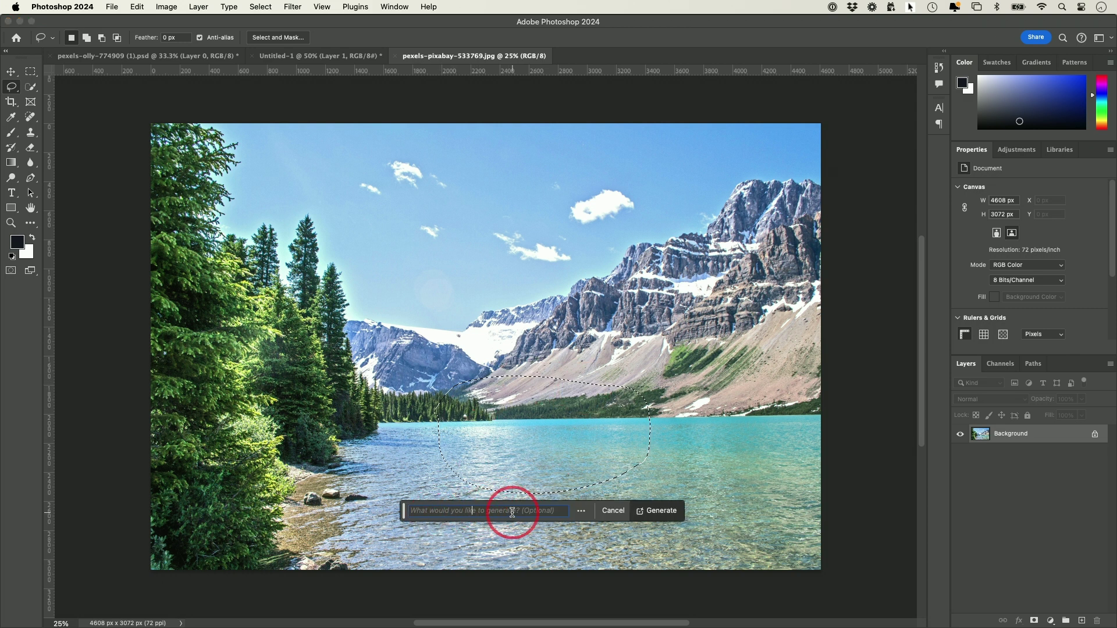
Step: Generate a 'boat' in the lake selection and choose the third, white-and-navy variation
text(boat)
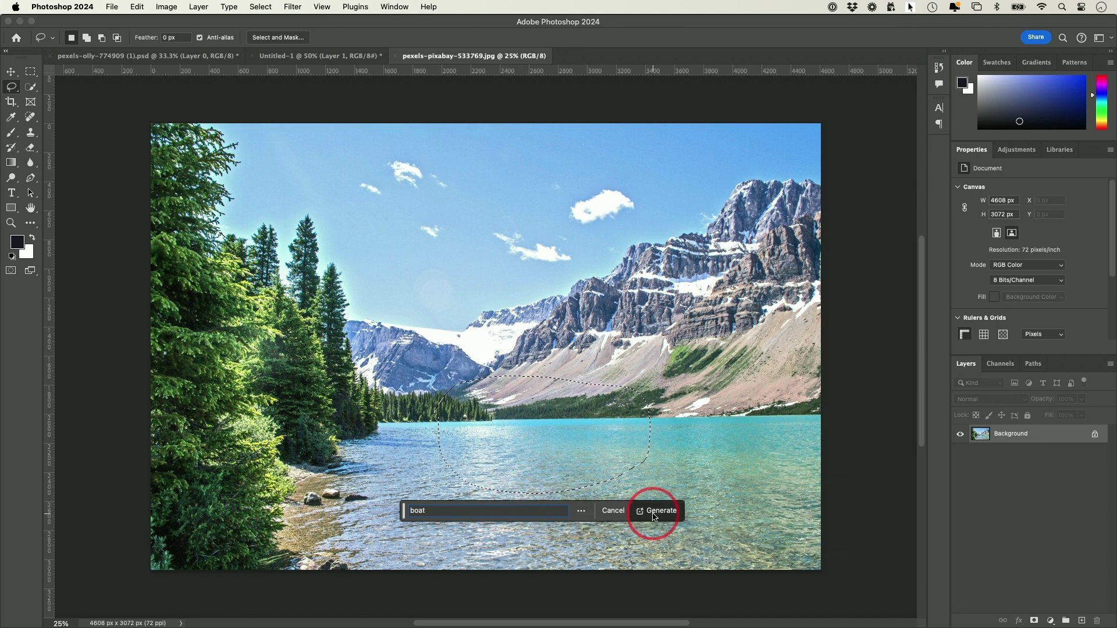
click(655, 511)
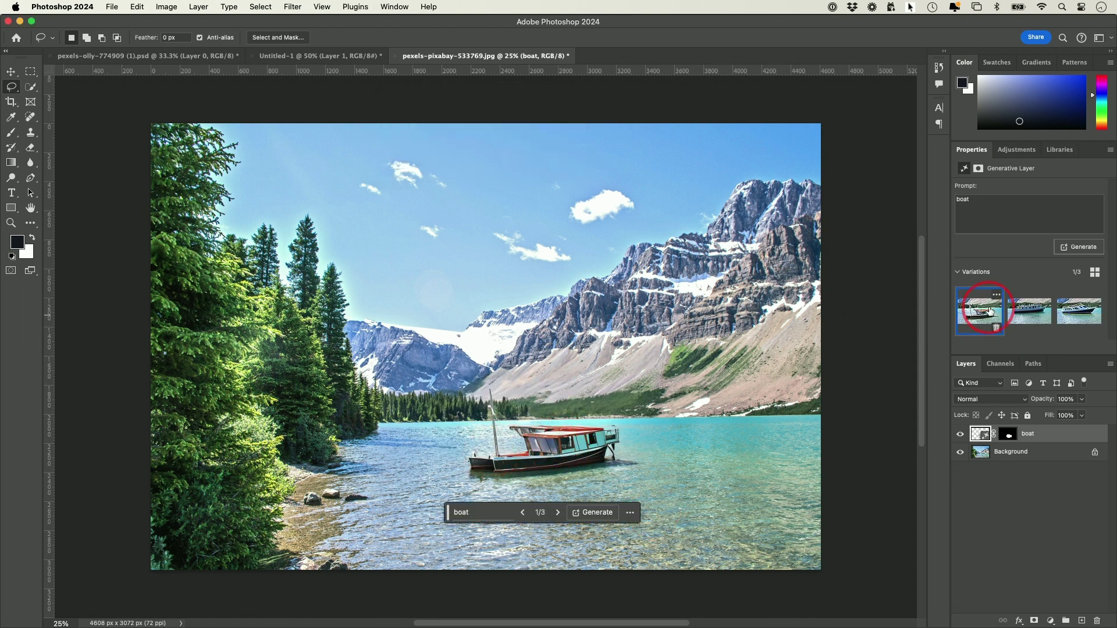
click(1024, 312)
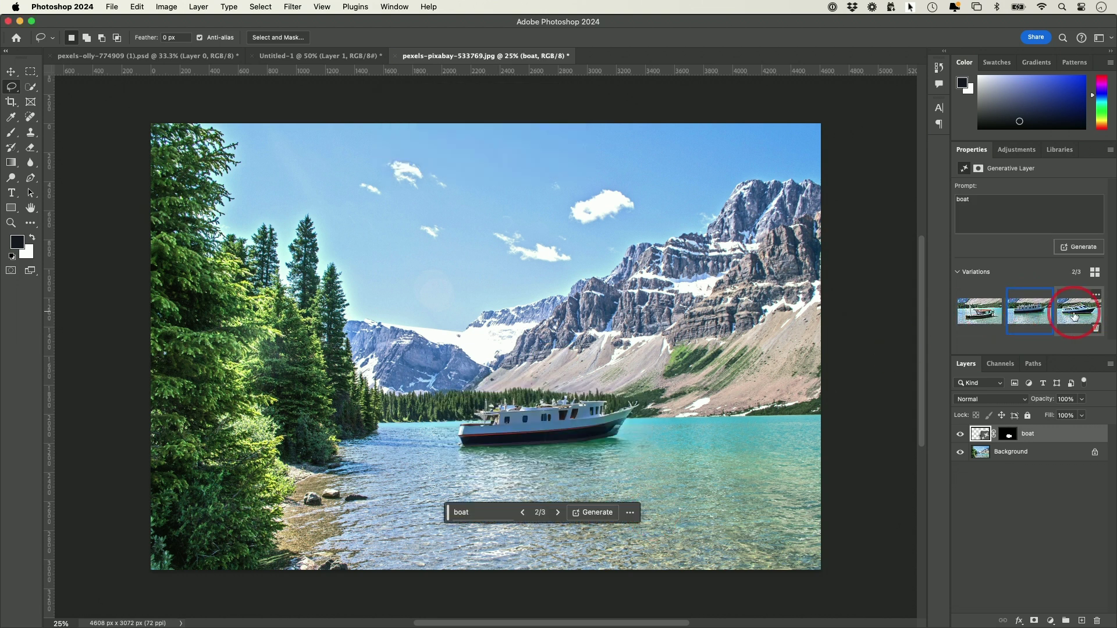
click(1080, 317)
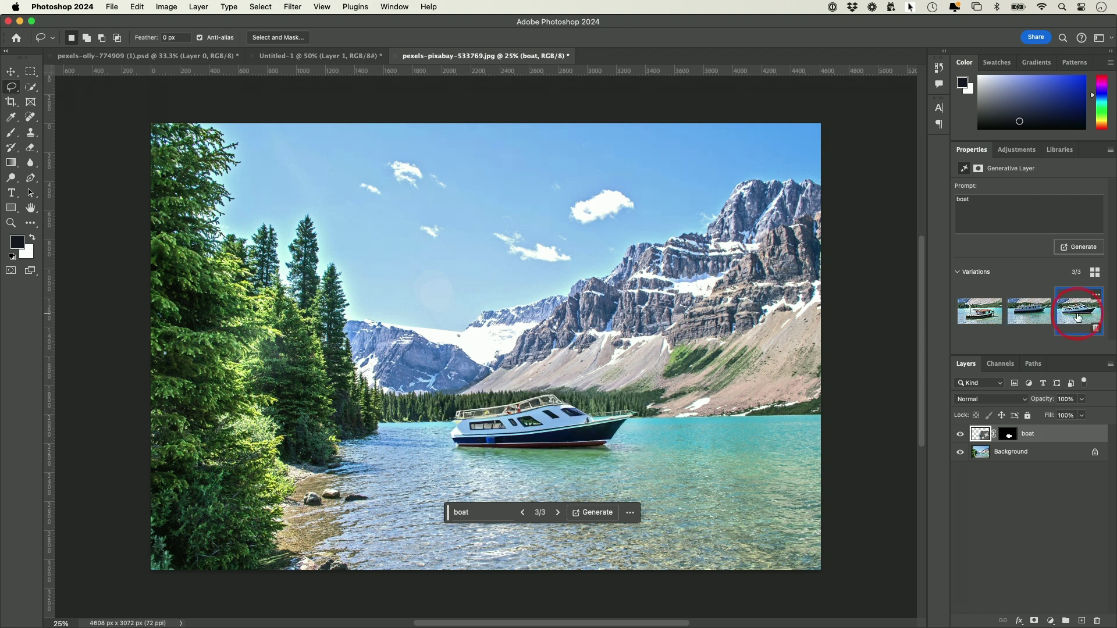
Step: Toggle the generated boat layer's visibility to compare before and after, ending with it shown
click(960, 435)
click(960, 434)
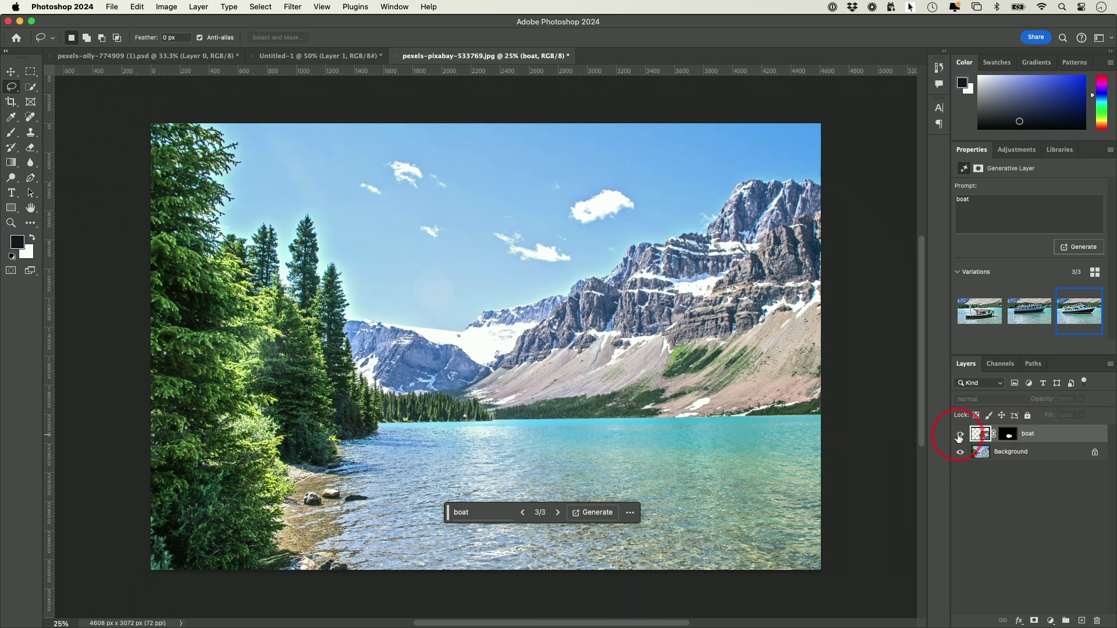
click(959, 435)
click(959, 436)
click(961, 435)
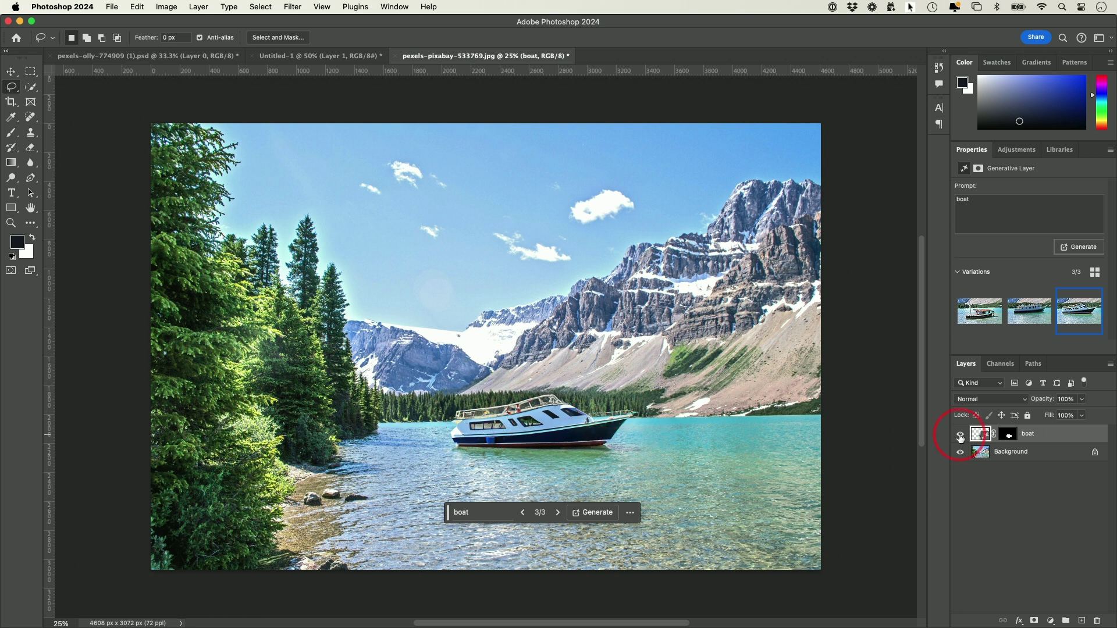
click(960, 434)
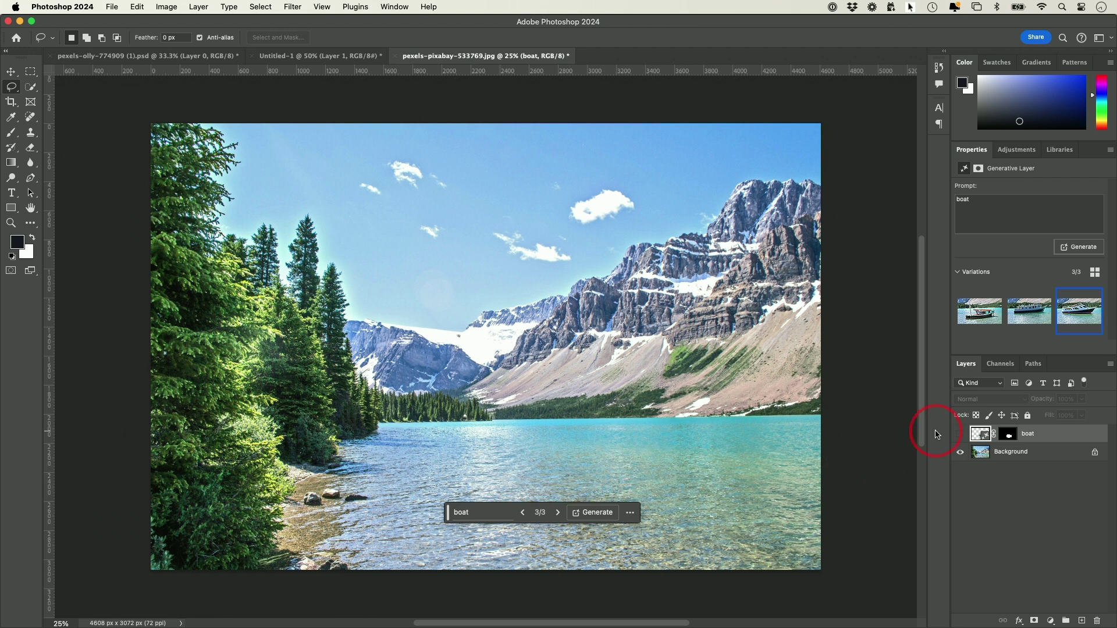
click(959, 433)
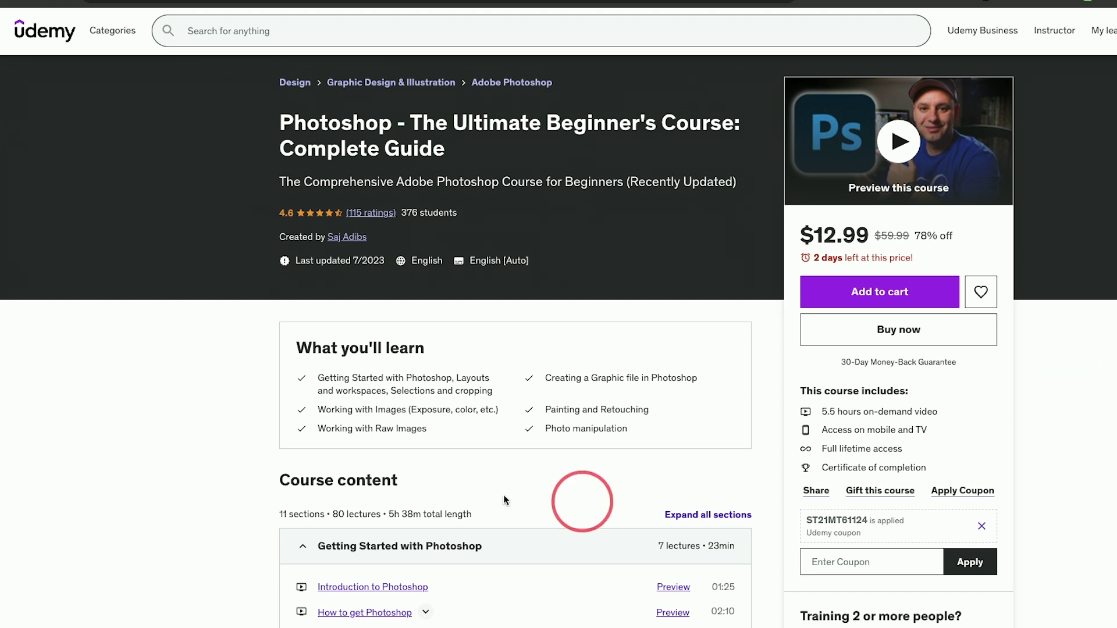
Step: Scroll down to the Course content list showing 11 sections and 80 lectures
scroll(474, 489, down, 5)
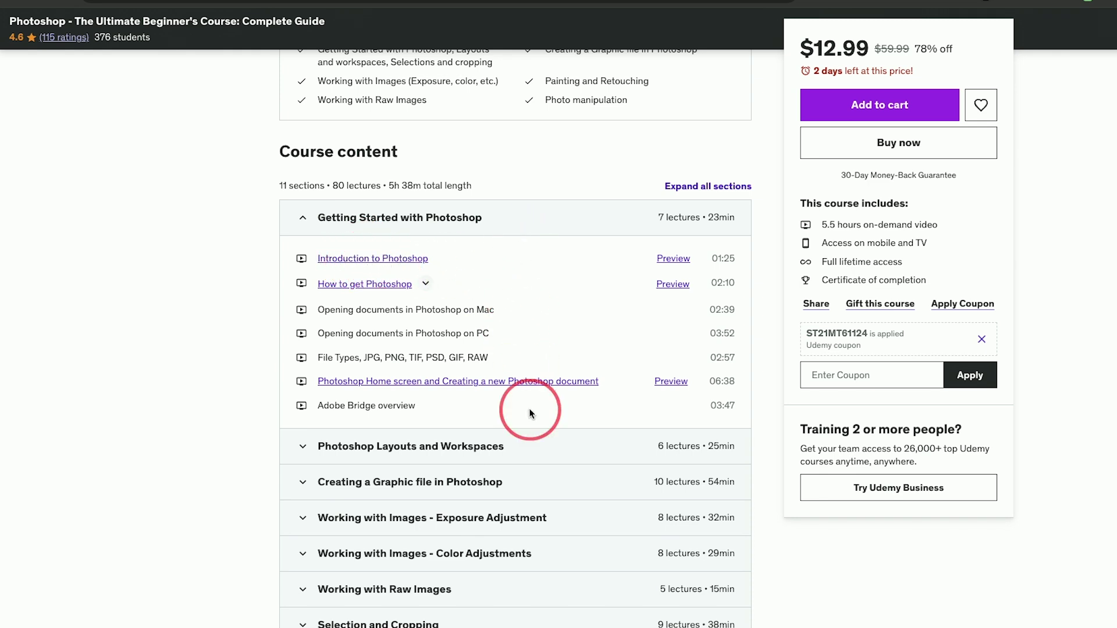
scroll(512, 411, down, 1)
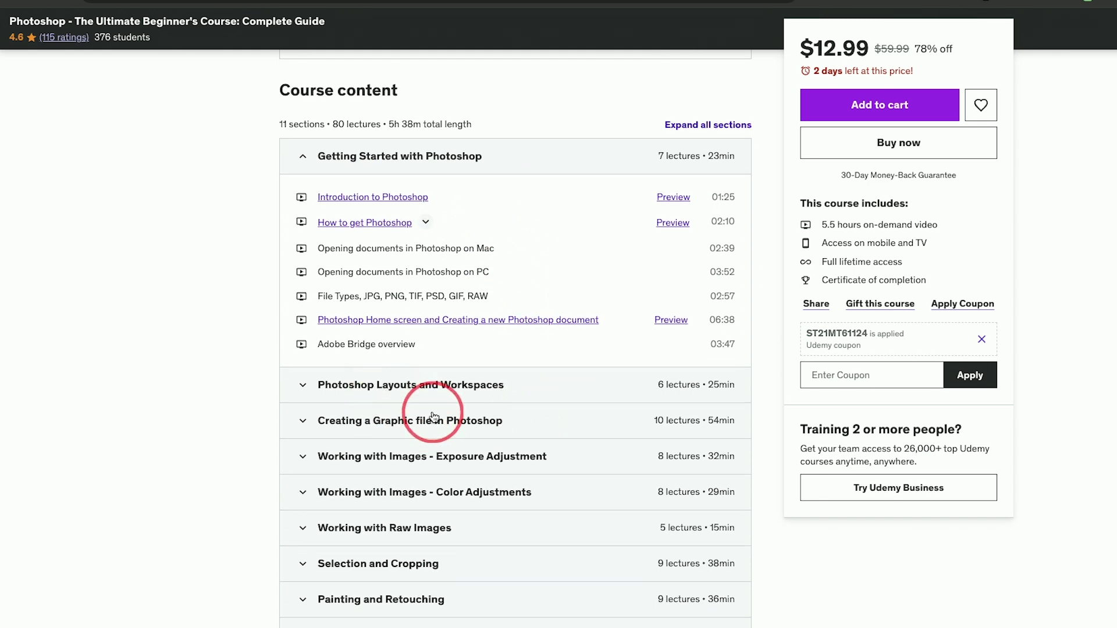